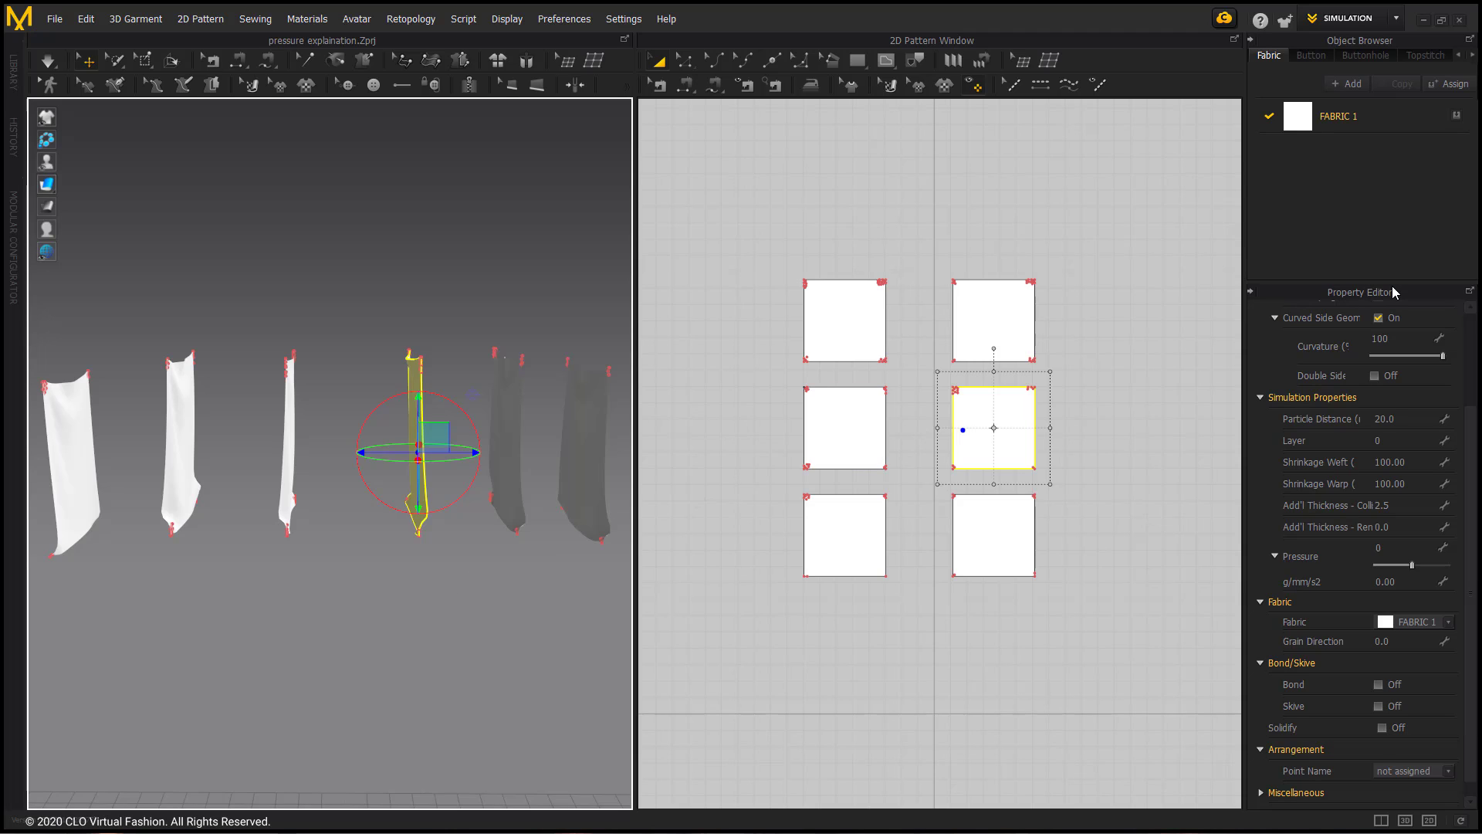
- Set the simulation pressure of the middle square in the right column to 1 and start the simulation
left_click(1384, 549)
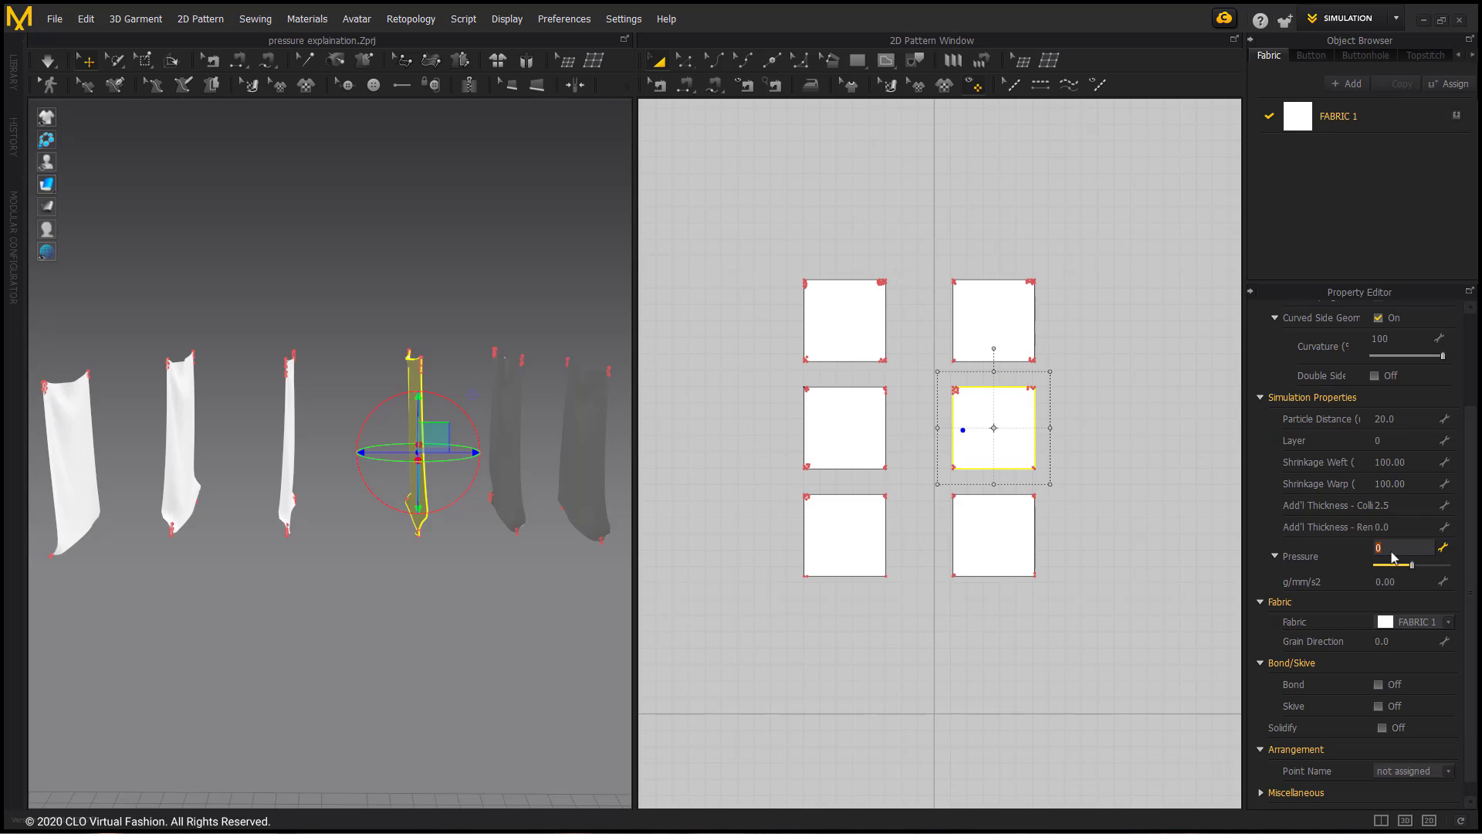
left_click(1422, 550)
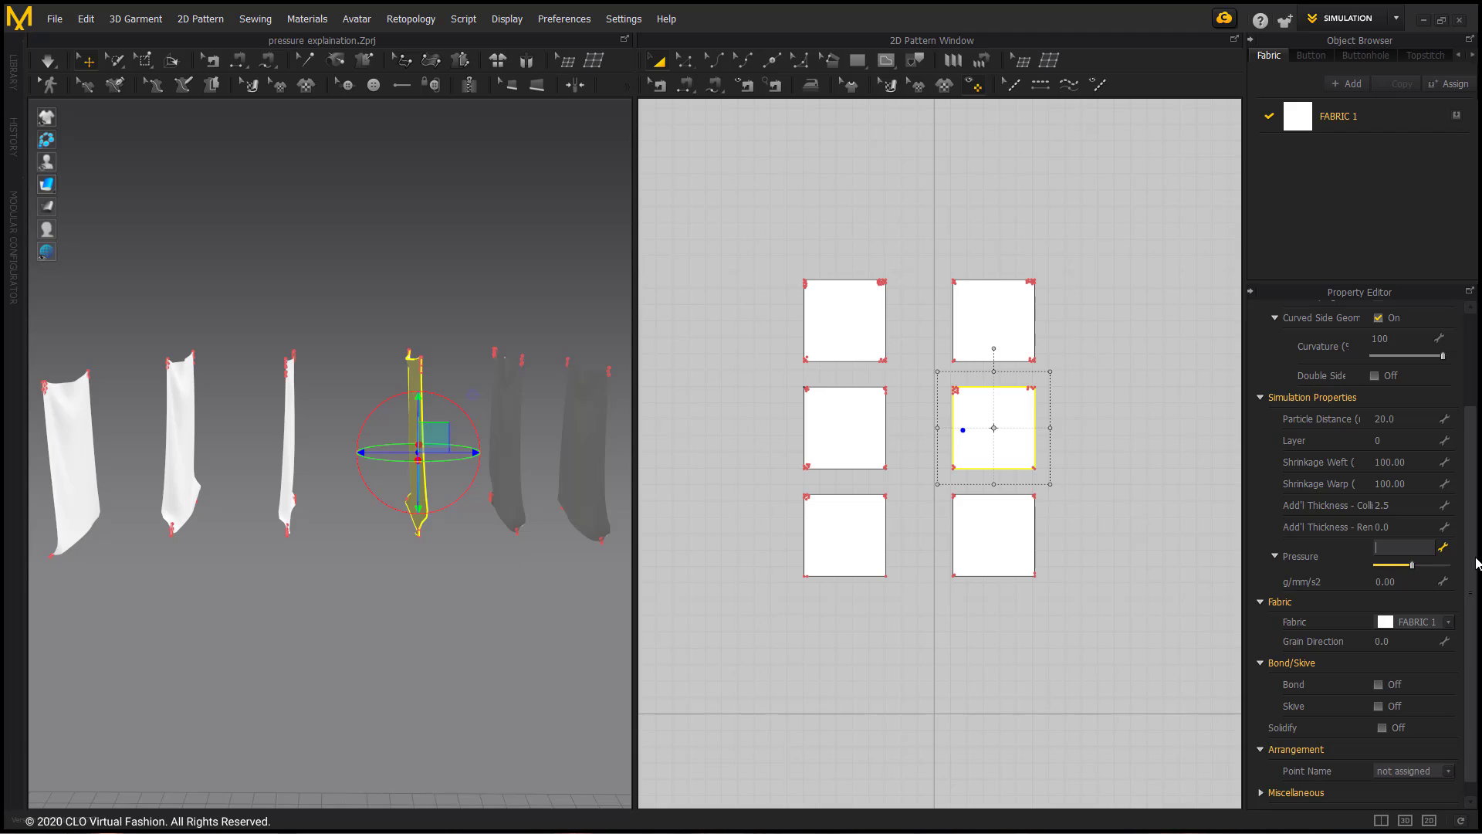
type("1")
key("Return")
key("space")
right_click_drag(453, 307, 474, 390)
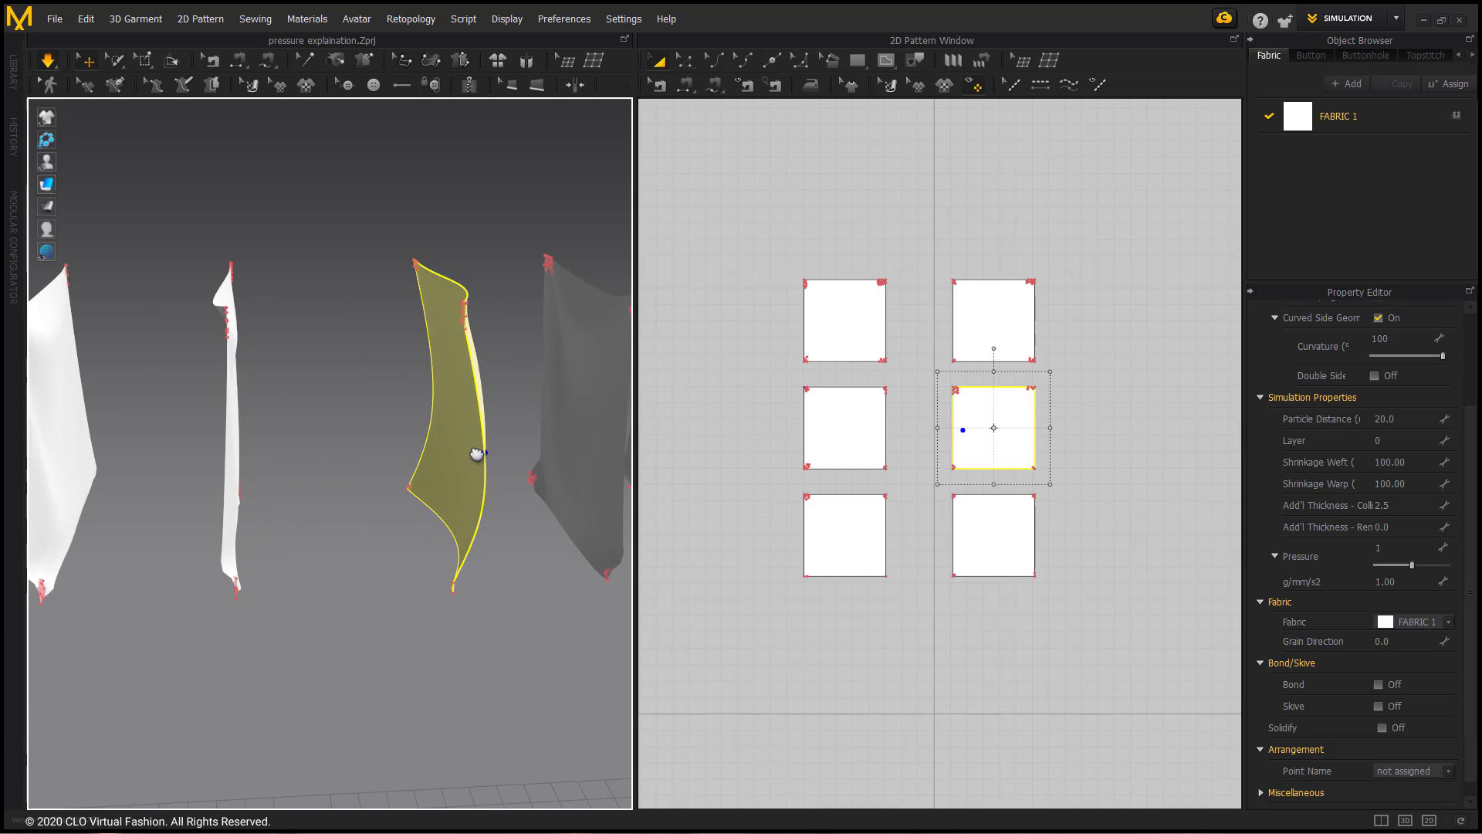
right_click_drag(476, 447, 445, 446)
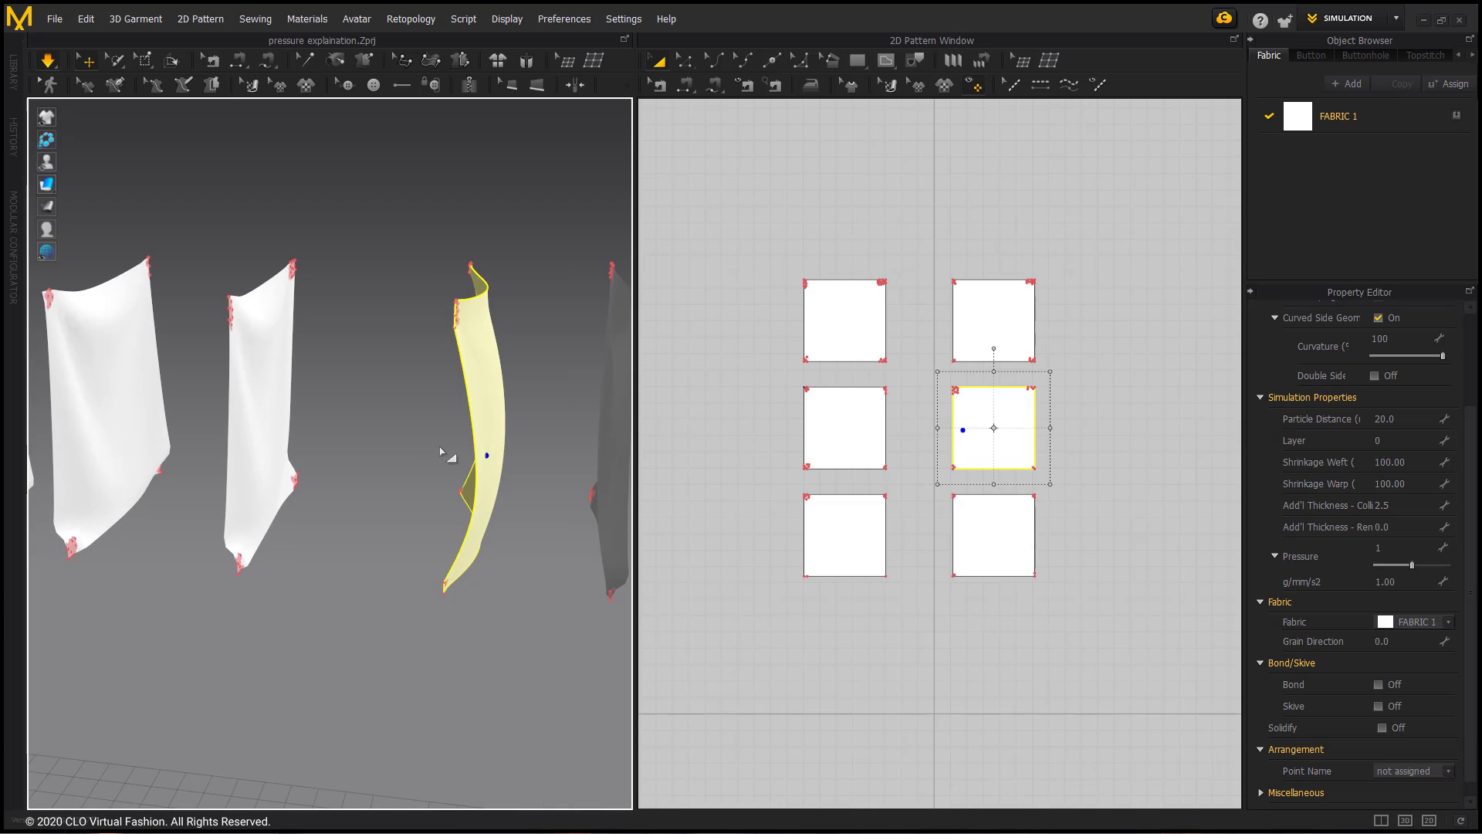
right_click_drag(549, 456, 527, 448)
- Set the pressure of the upper square in the right column to 3
left_click_drag(486, 440, 424, 419)
left_click(419, 420)
left_click(540, 380)
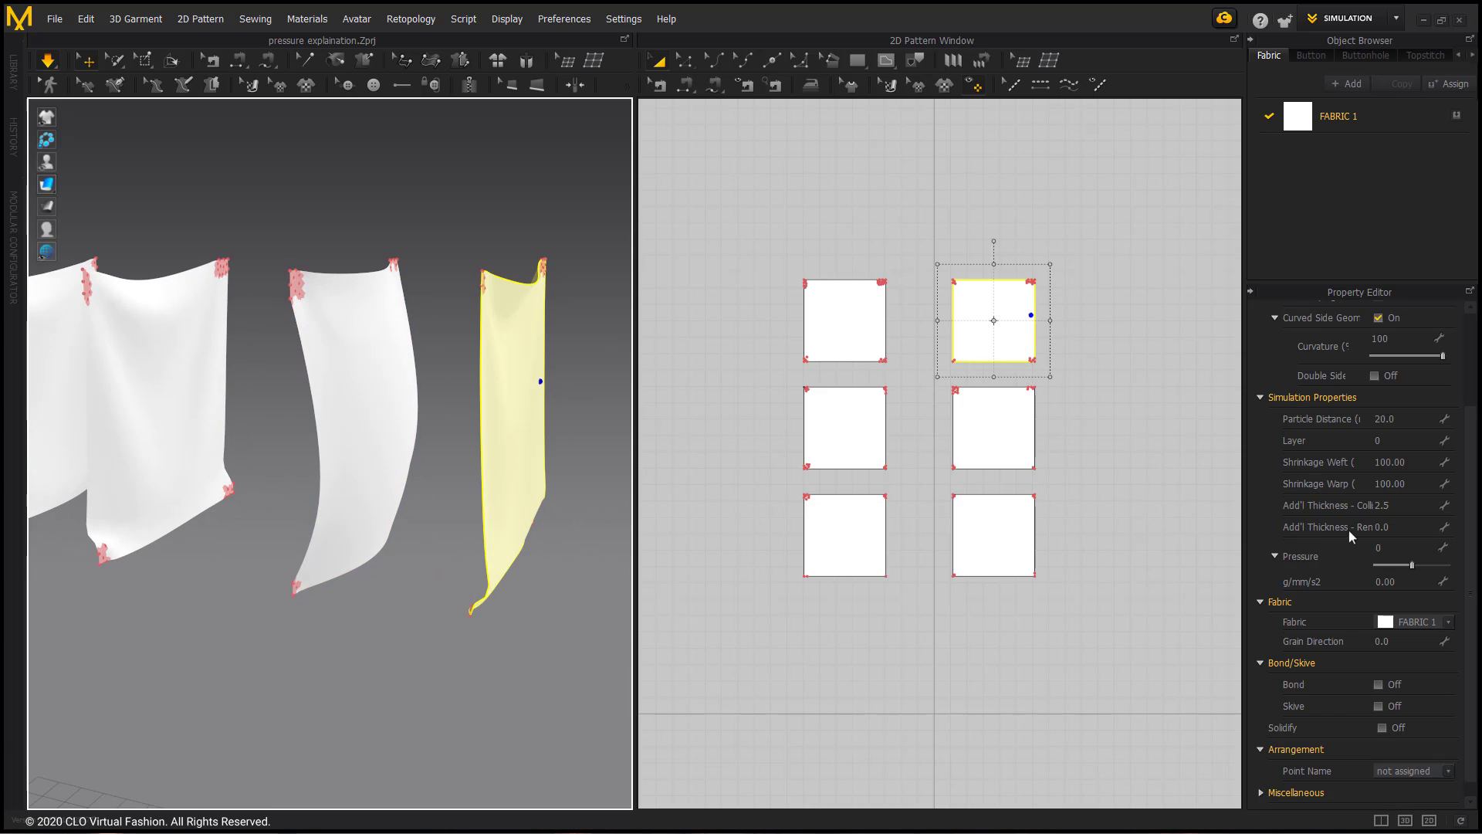
left_click(1407, 545)
type("3")
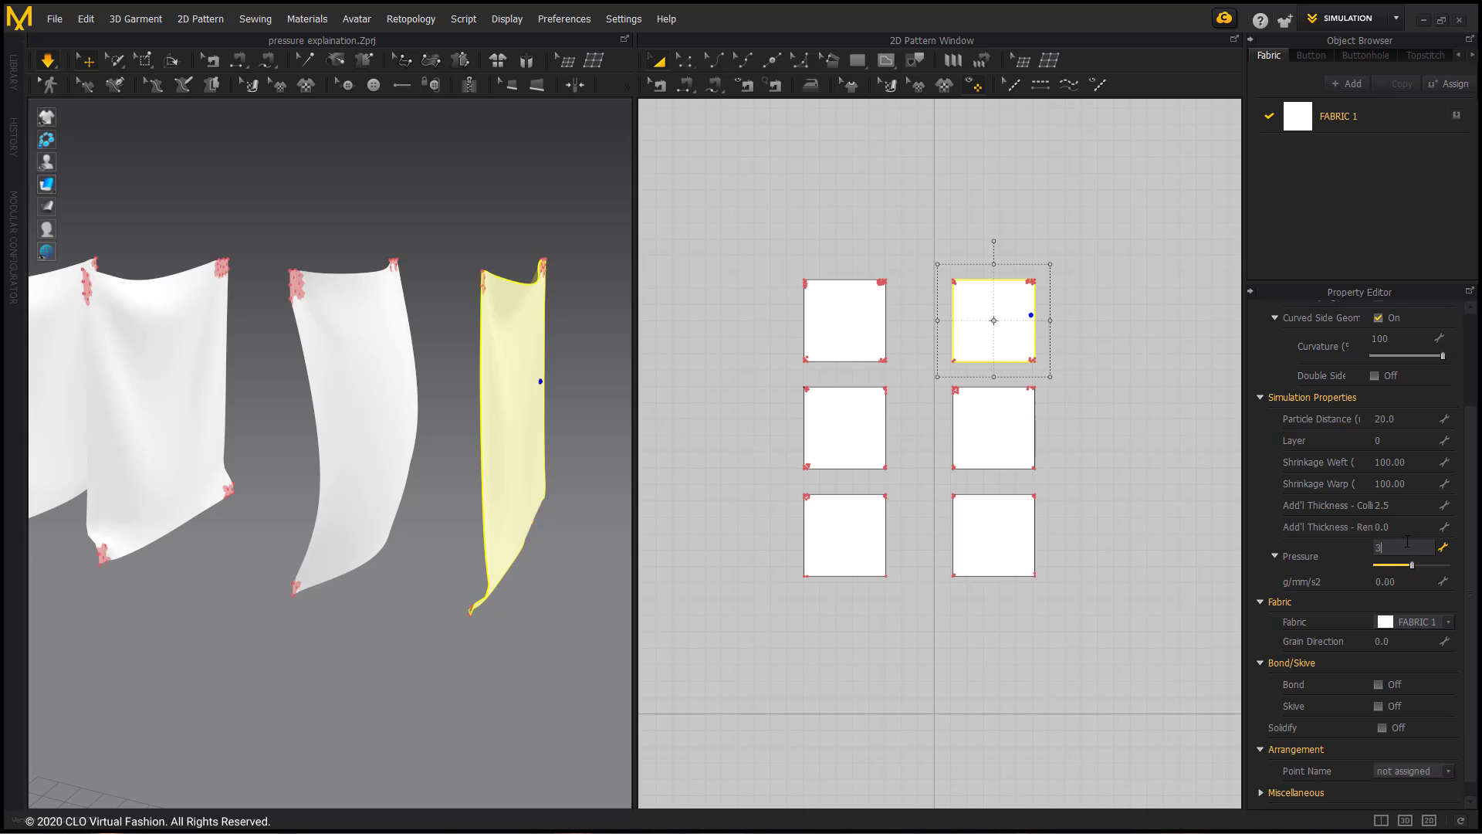
key("Return")
- Display the strain map on the simulated squares and compare their stretch
right_click_drag(471, 389, 436, 480)
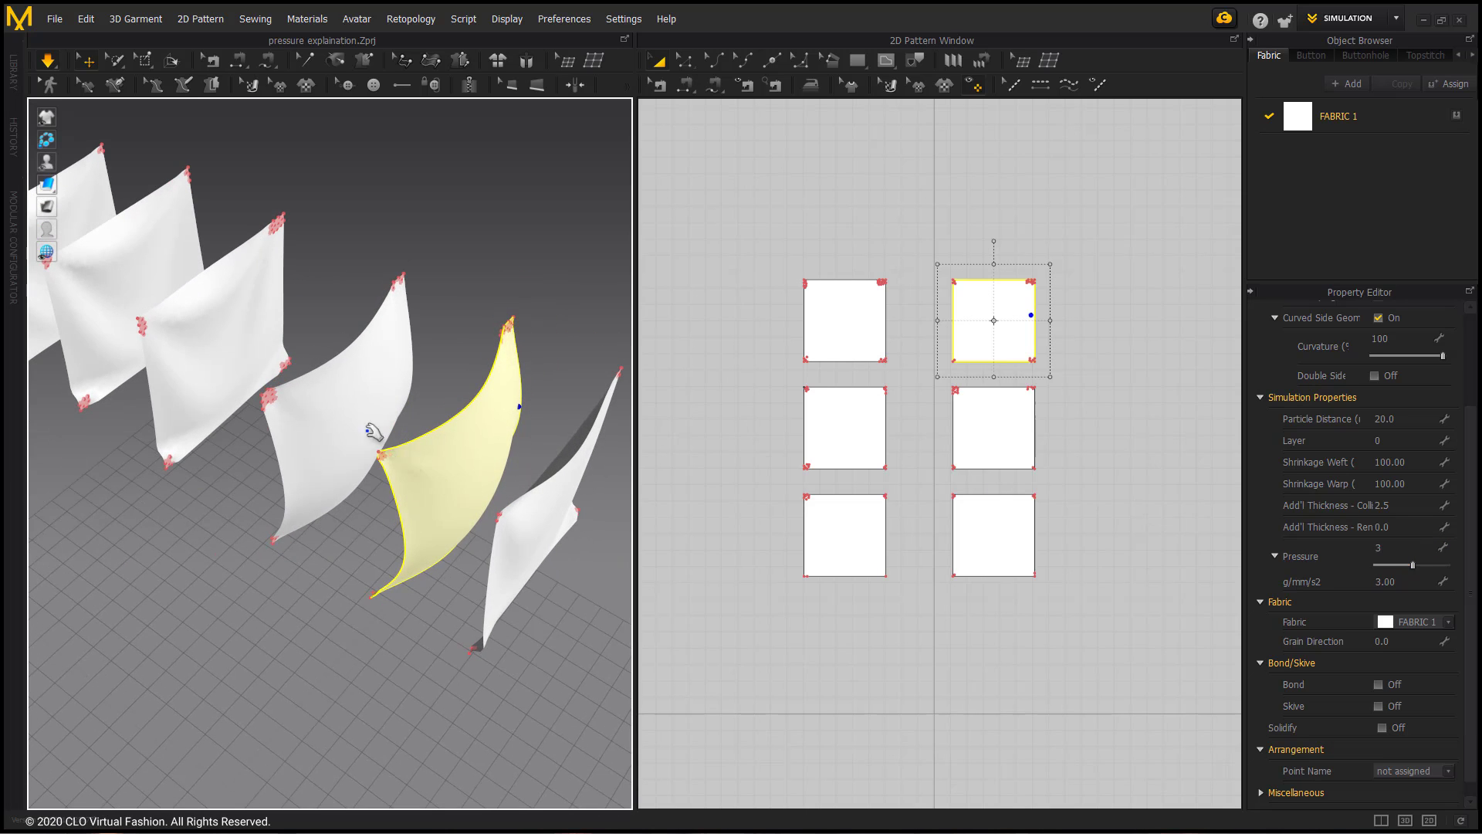
left_click(73, 207)
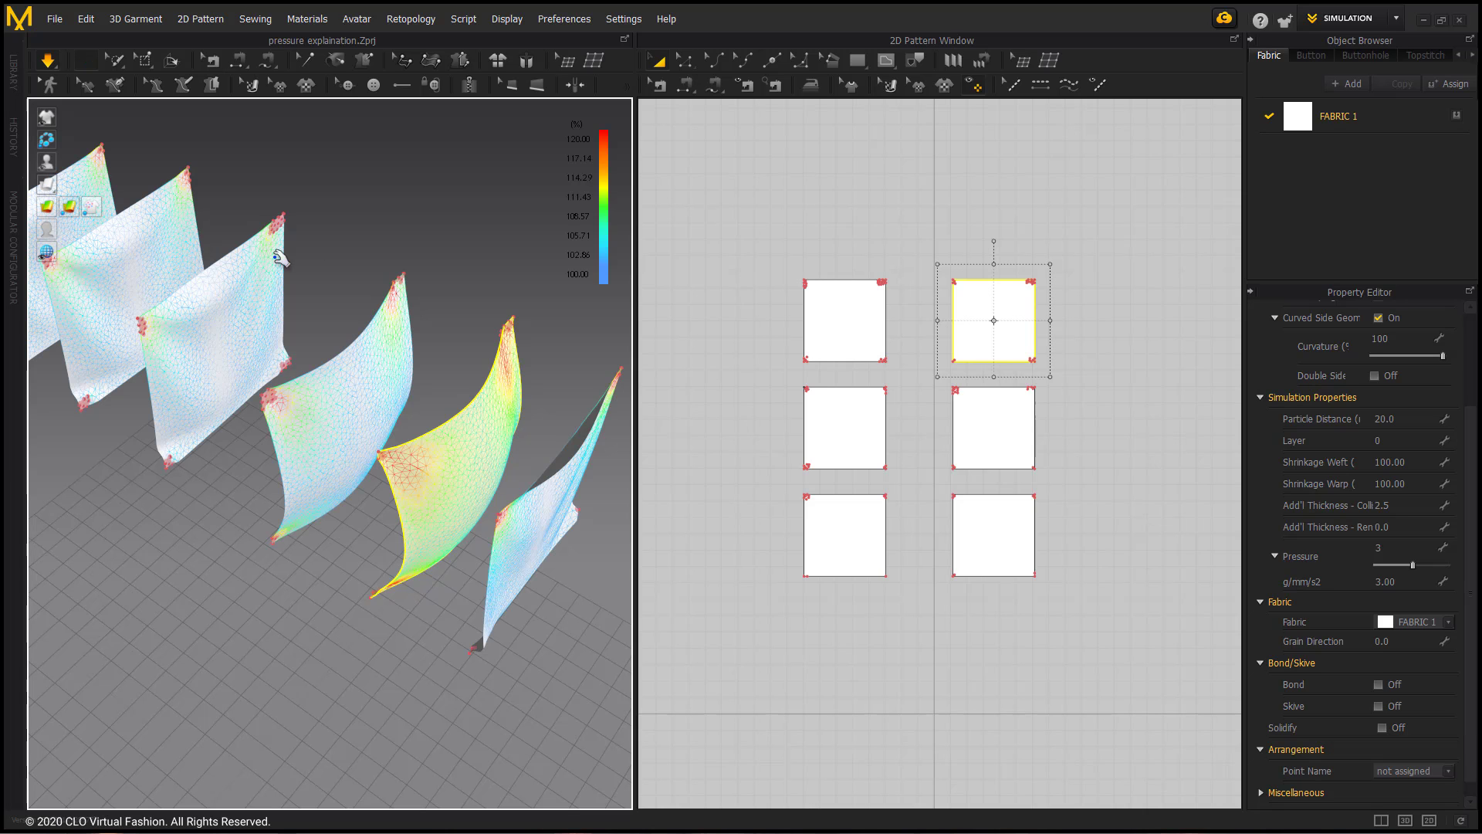
left_click(341, 513)
right_click_drag(340, 512, 349, 461)
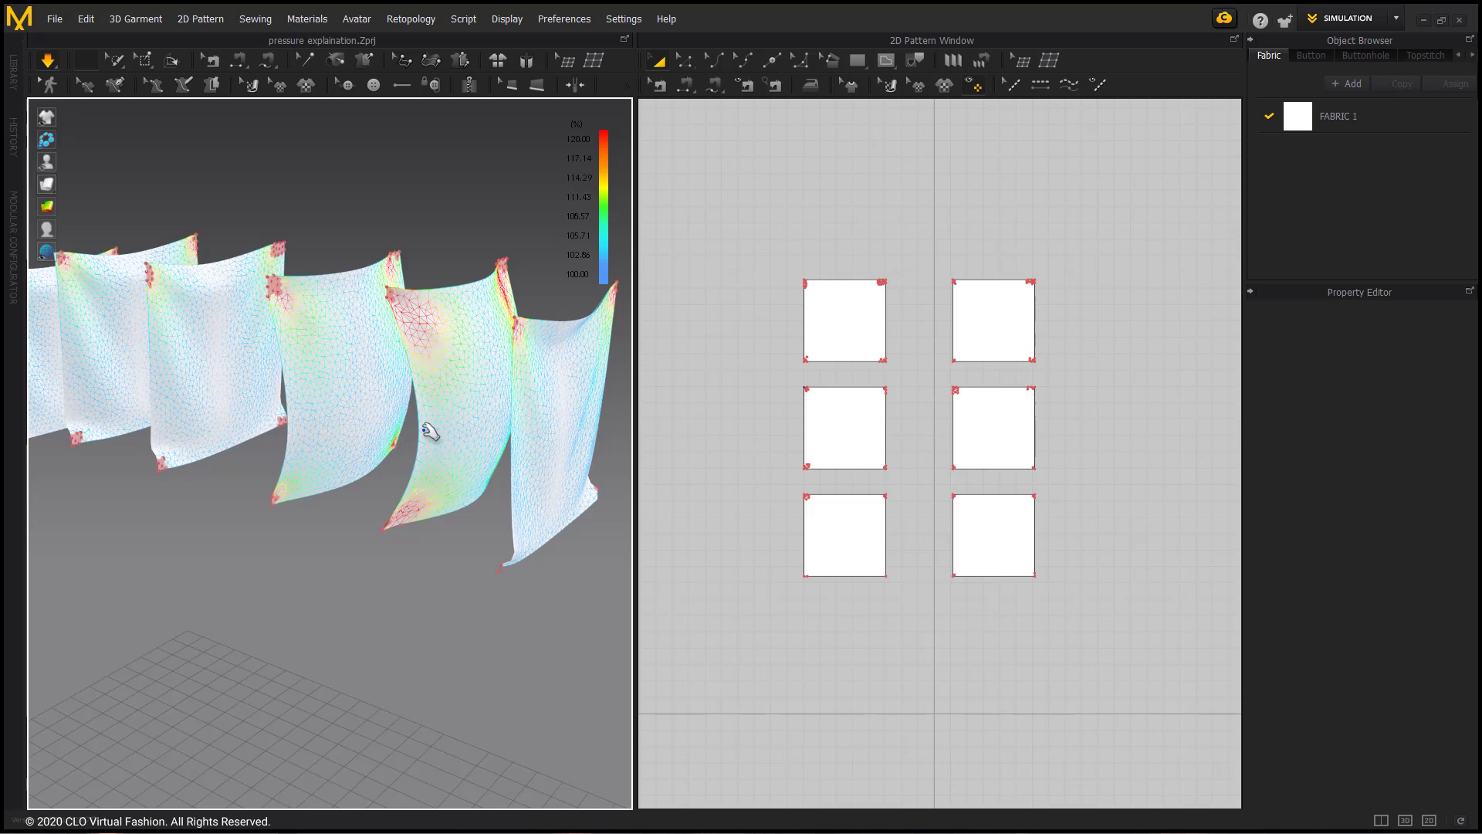
- Set the pressure of the lower square in the right column to 5
left_click(530, 393)
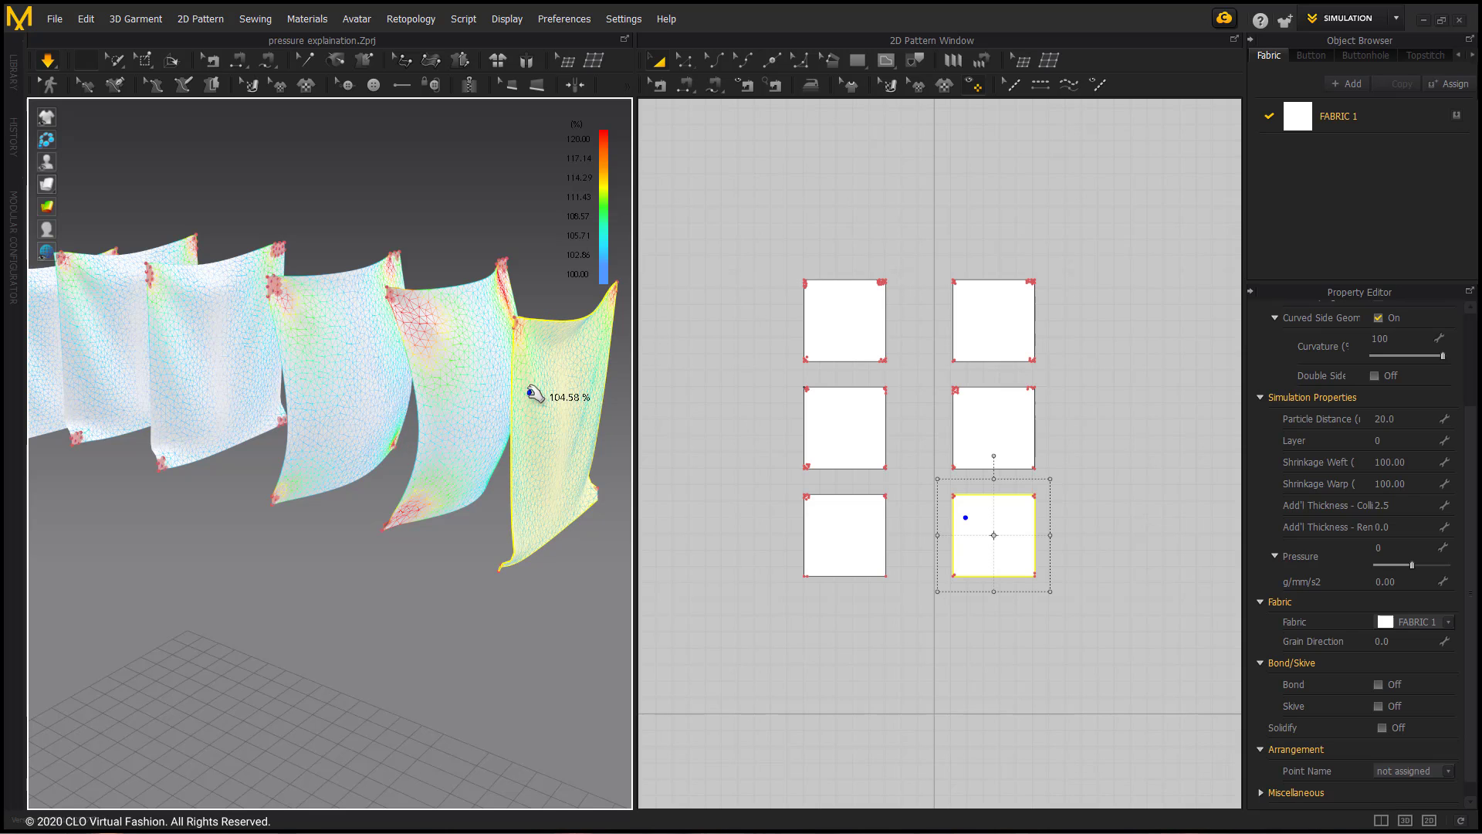
left_click(1410, 546)
type("5")
key("Return")
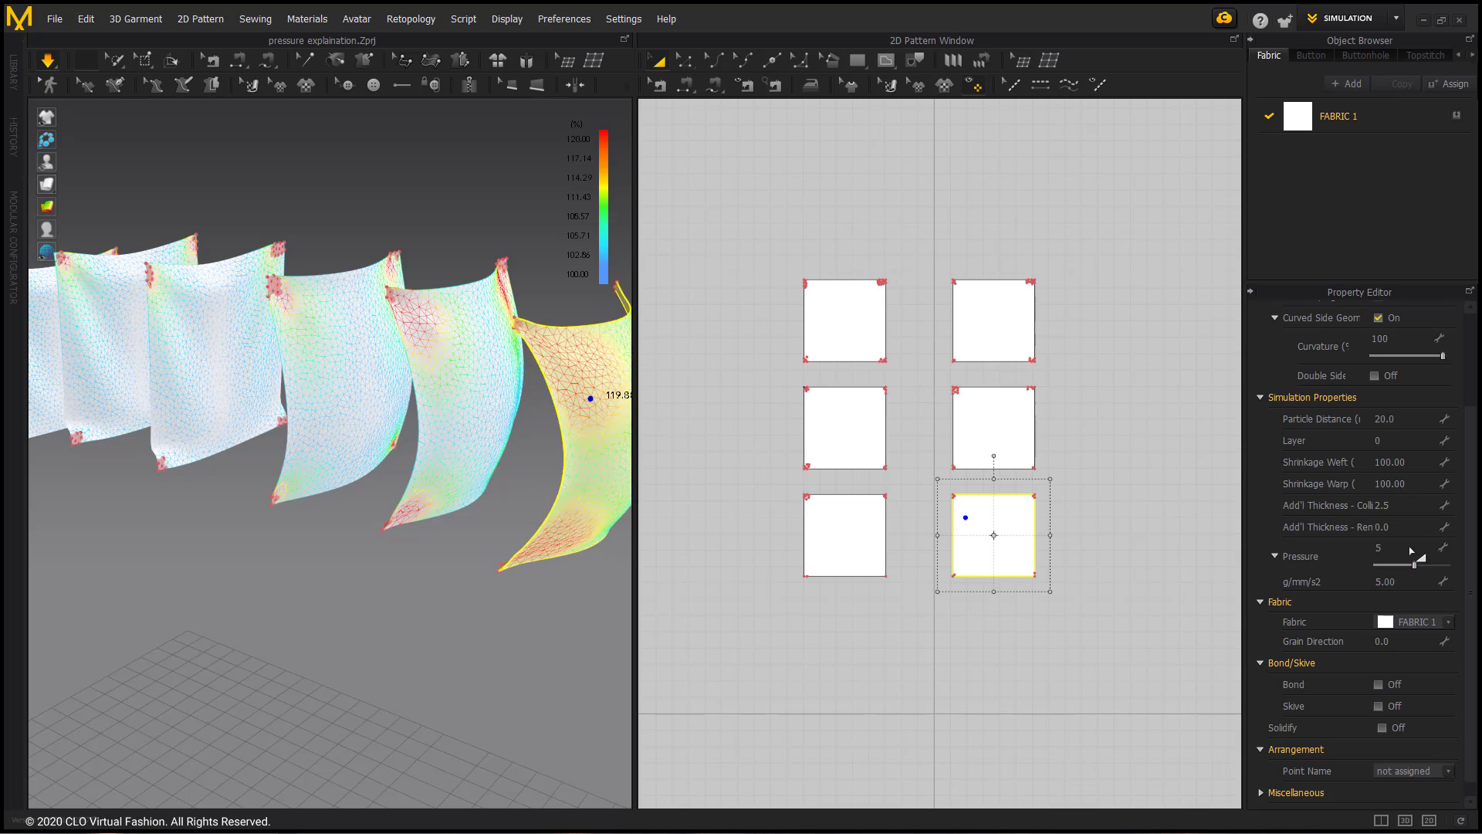
right_click_drag(587, 302, 536, 294)
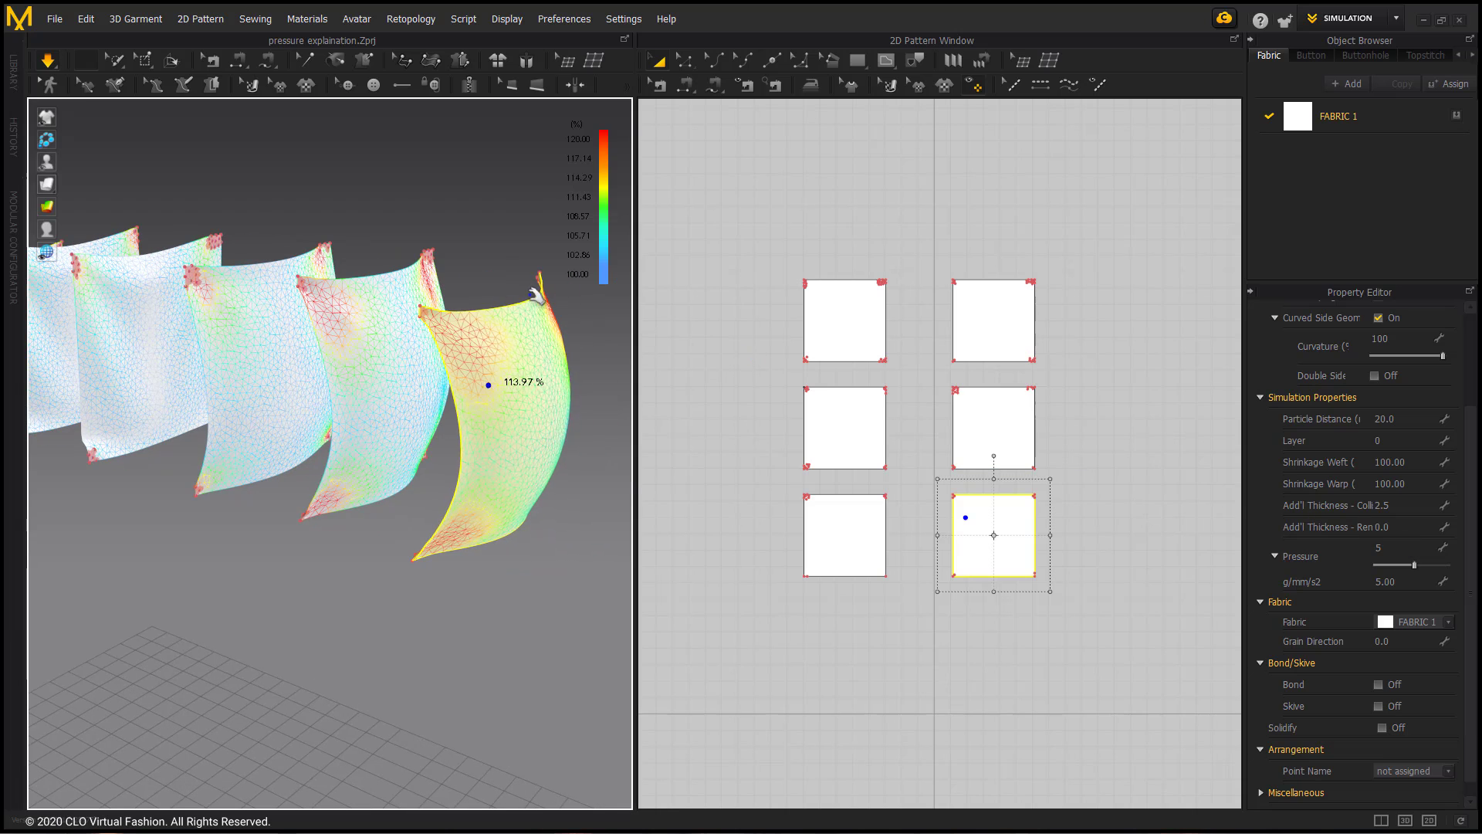
- Examine the strain on the pressurized squares from the side, and restore the plain surface display
left_click(518, 397)
left_click(546, 589)
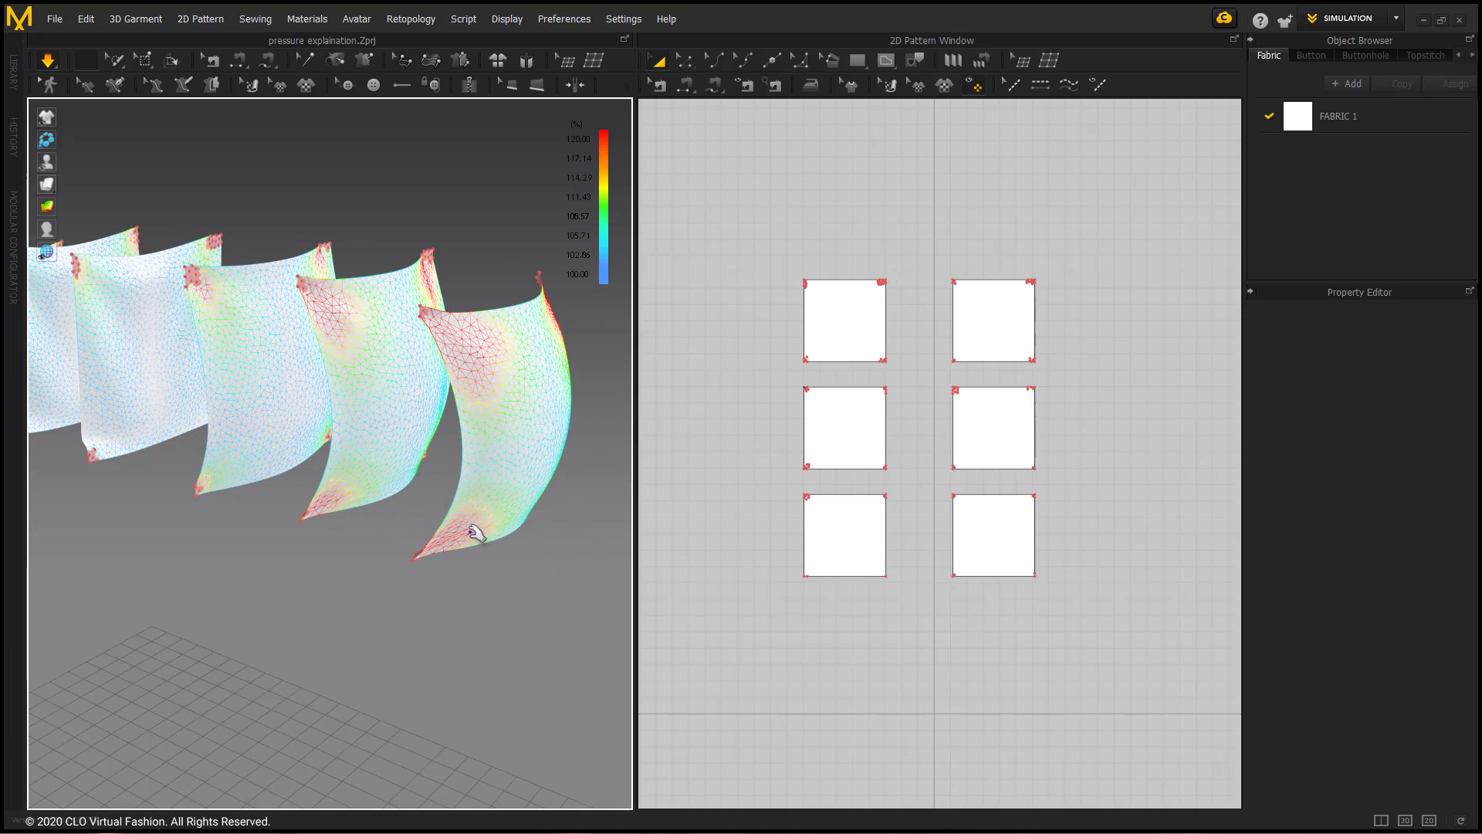
right_click_drag(239, 343, 304, 351)
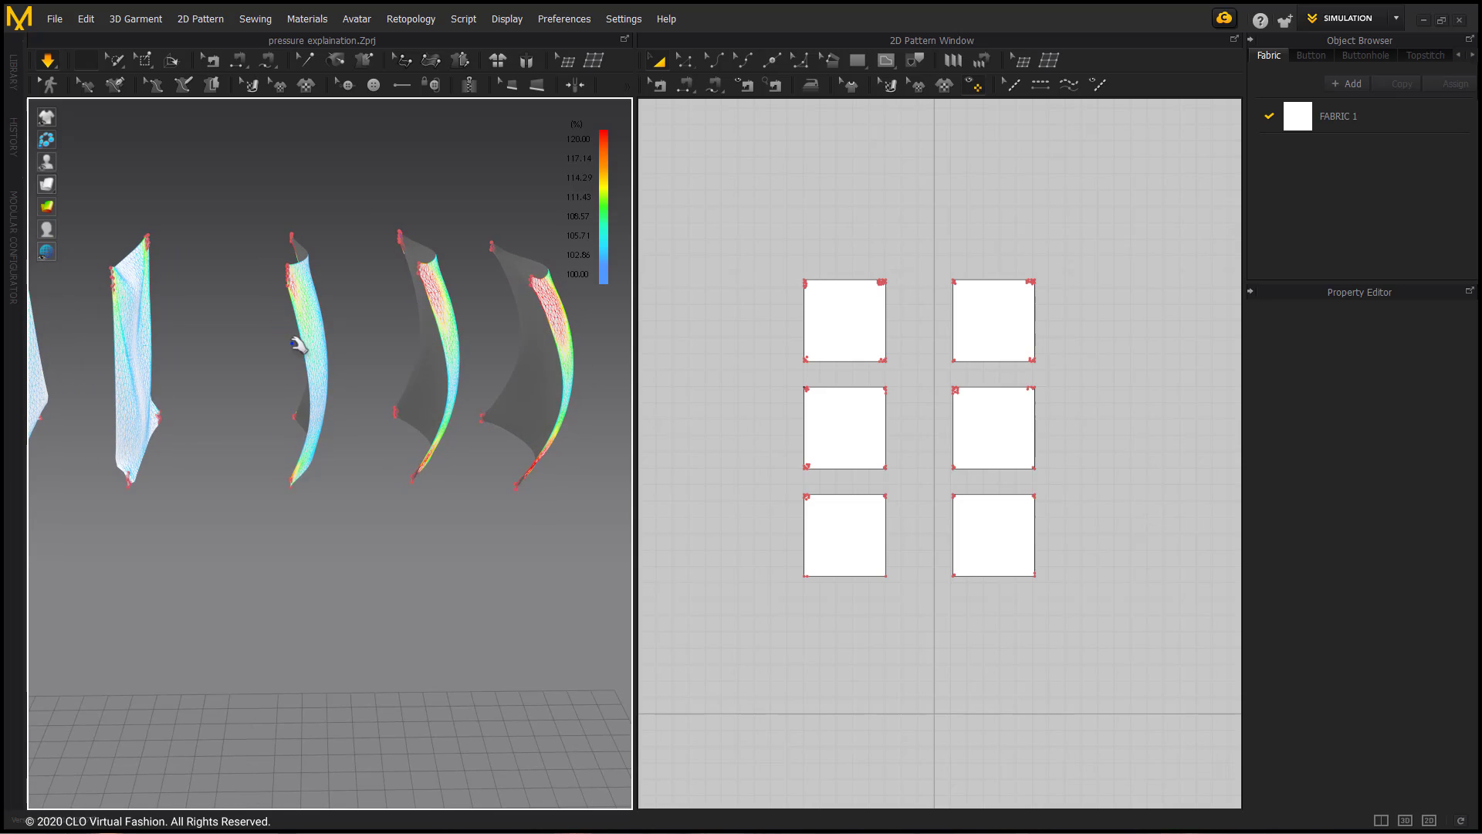
right_click_drag(214, 306, 93, 238)
left_click(45, 208)
- Set the pressure of the upper square in the left column to -1
right_click_drag(286, 159, 246, 369)
left_click(233, 371)
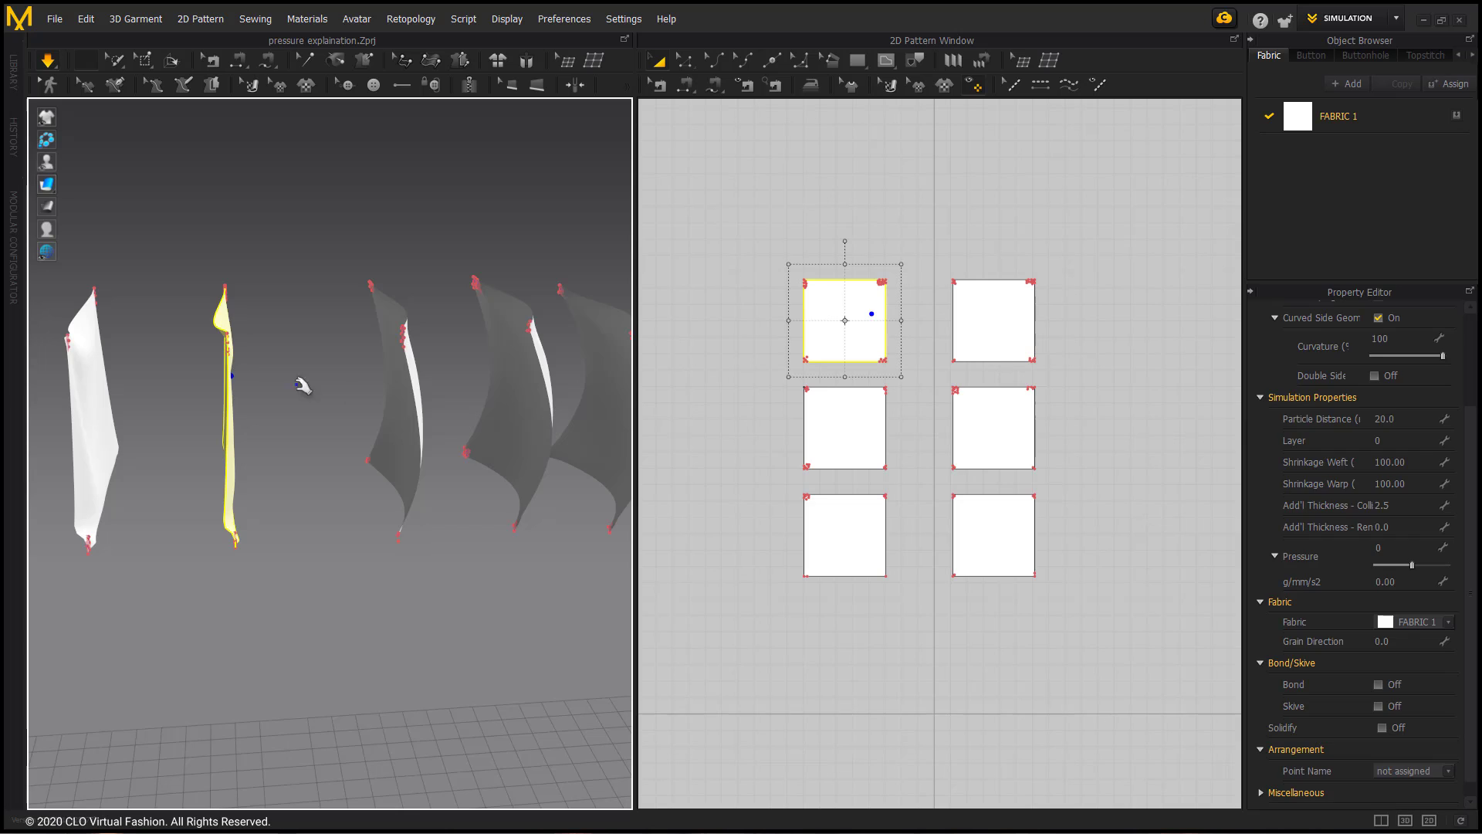
left_click(1401, 545)
type("-1")
key("Return")
right_click_drag(301, 386, 253, 378)
- Set the pressure of the middle square in the left column to -3
left_click(251, 375)
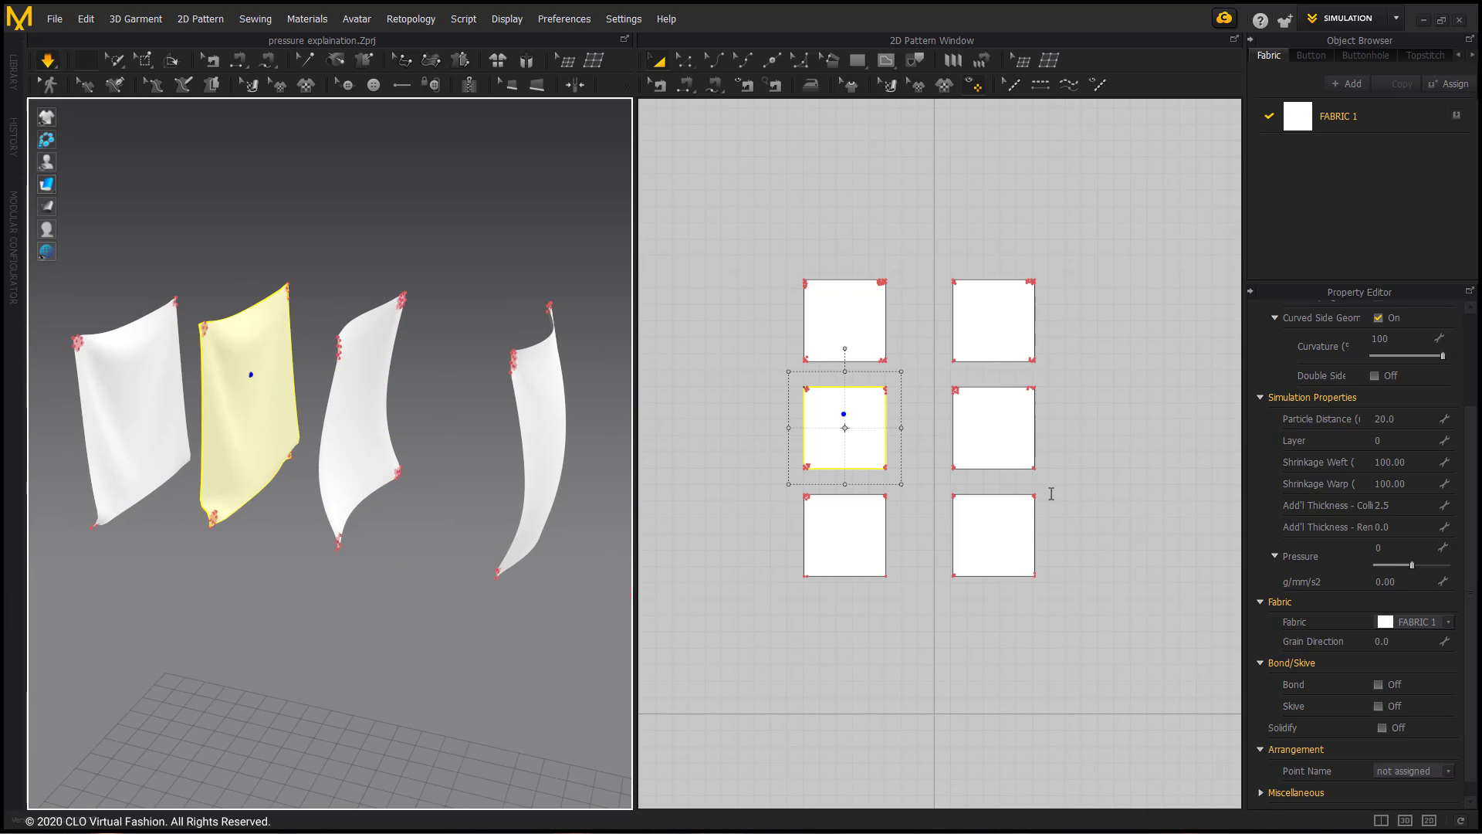
left_click(1384, 548)
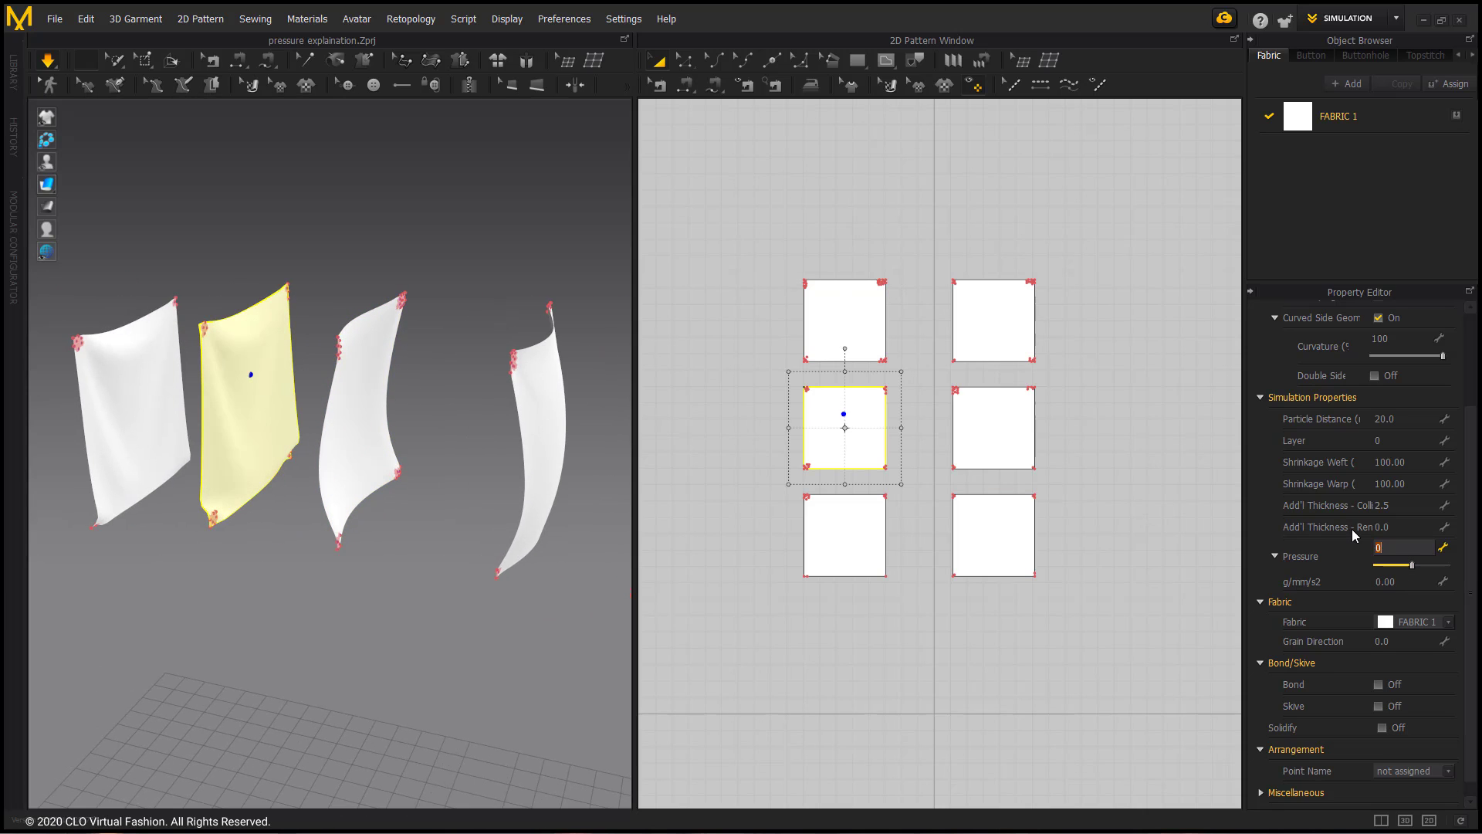
type("-3")
key("Return")
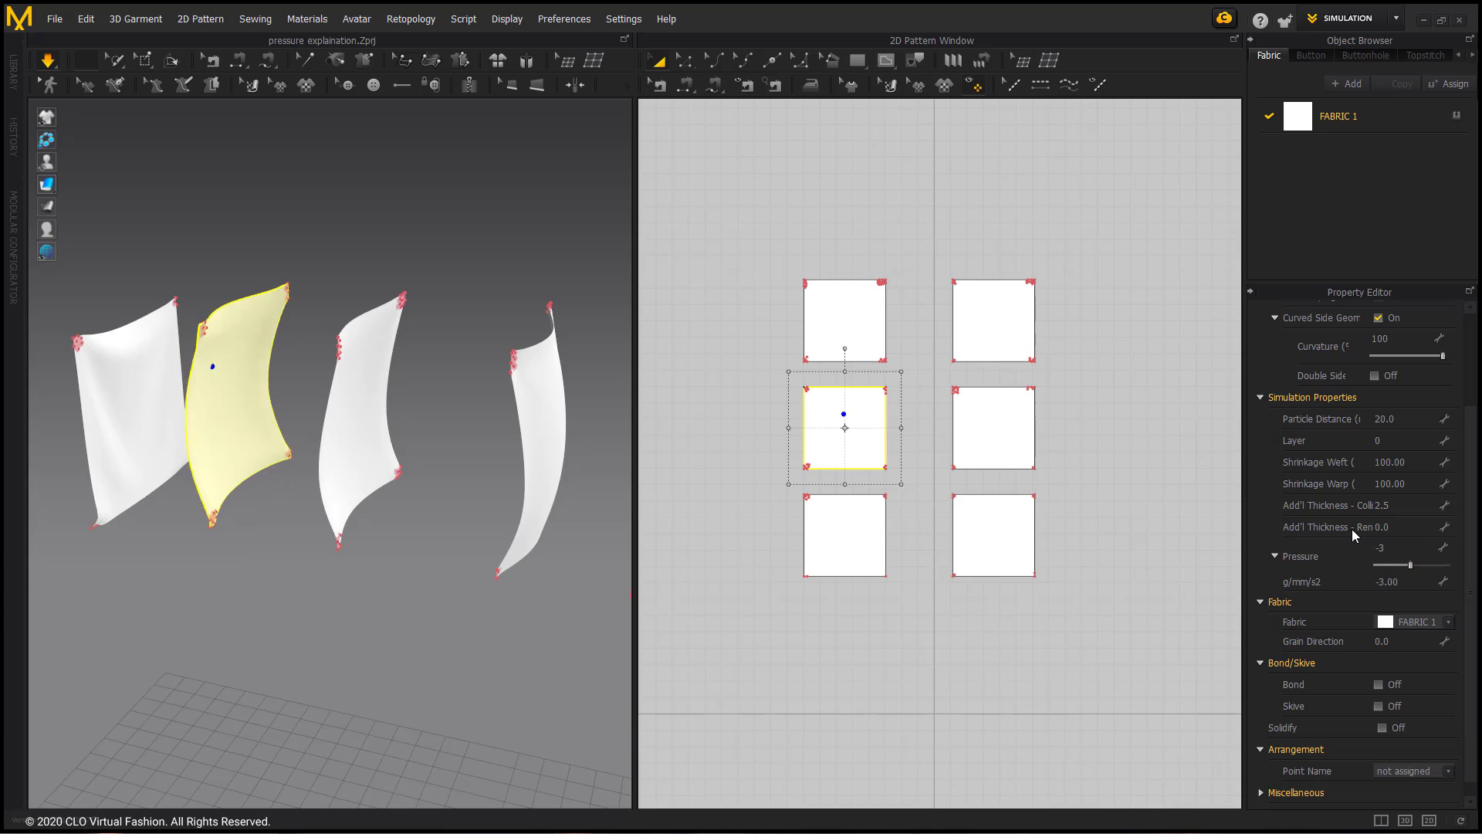
- Set the pressure of the lower square in the left column to -5
left_click(818, 514)
left_click(1415, 549)
type("5")
key("Return")
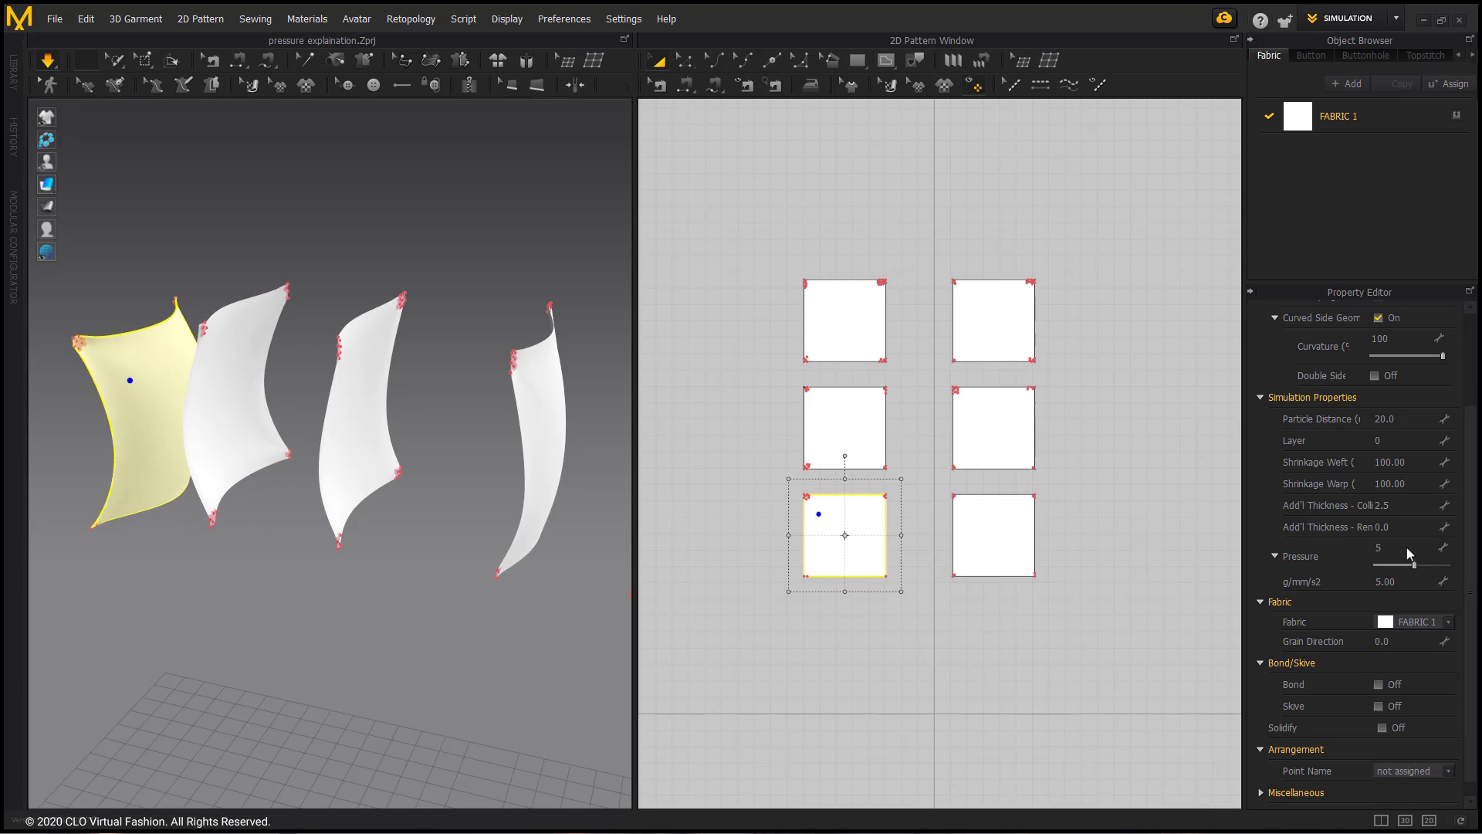
type("-5")
key("Return")
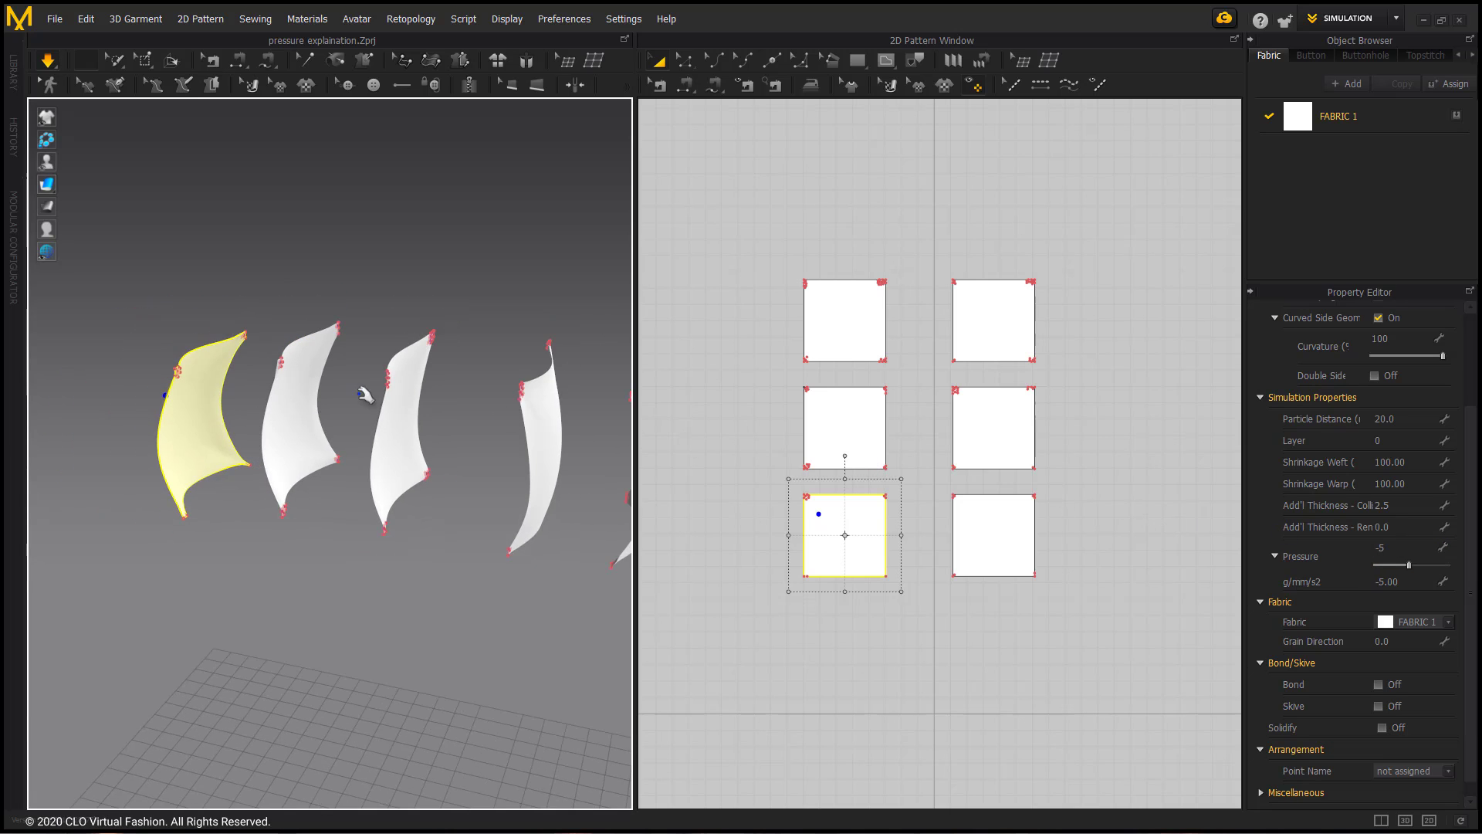
right_click_drag(357, 394, 264, 421)
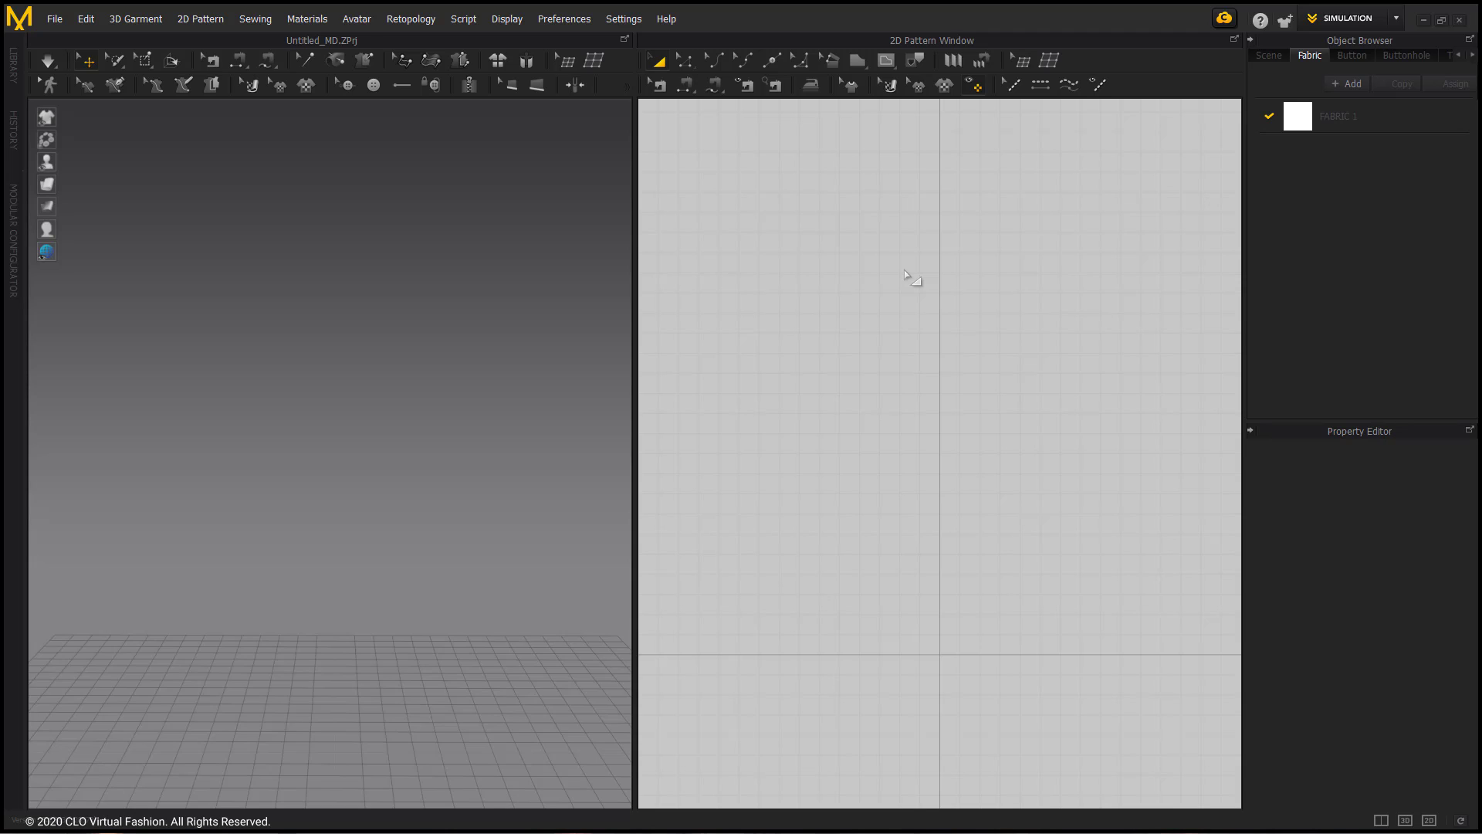
- Draw a rectangular pattern with a perimeter of about 1659 mm in the empty project and hide the 2D textures
left_click(855, 63)
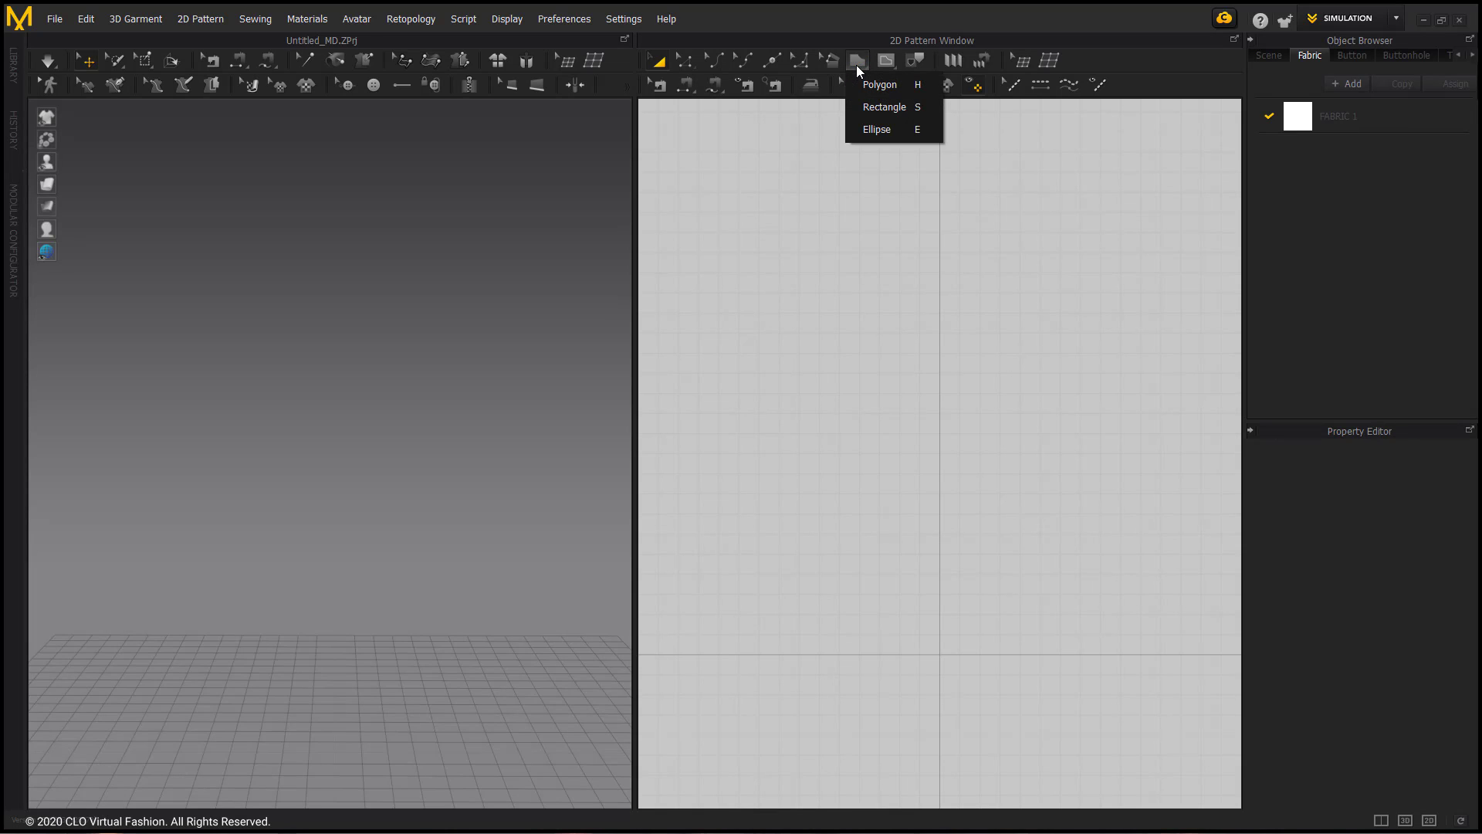
left_click(861, 113)
right_click_drag(860, 332, 771, 423)
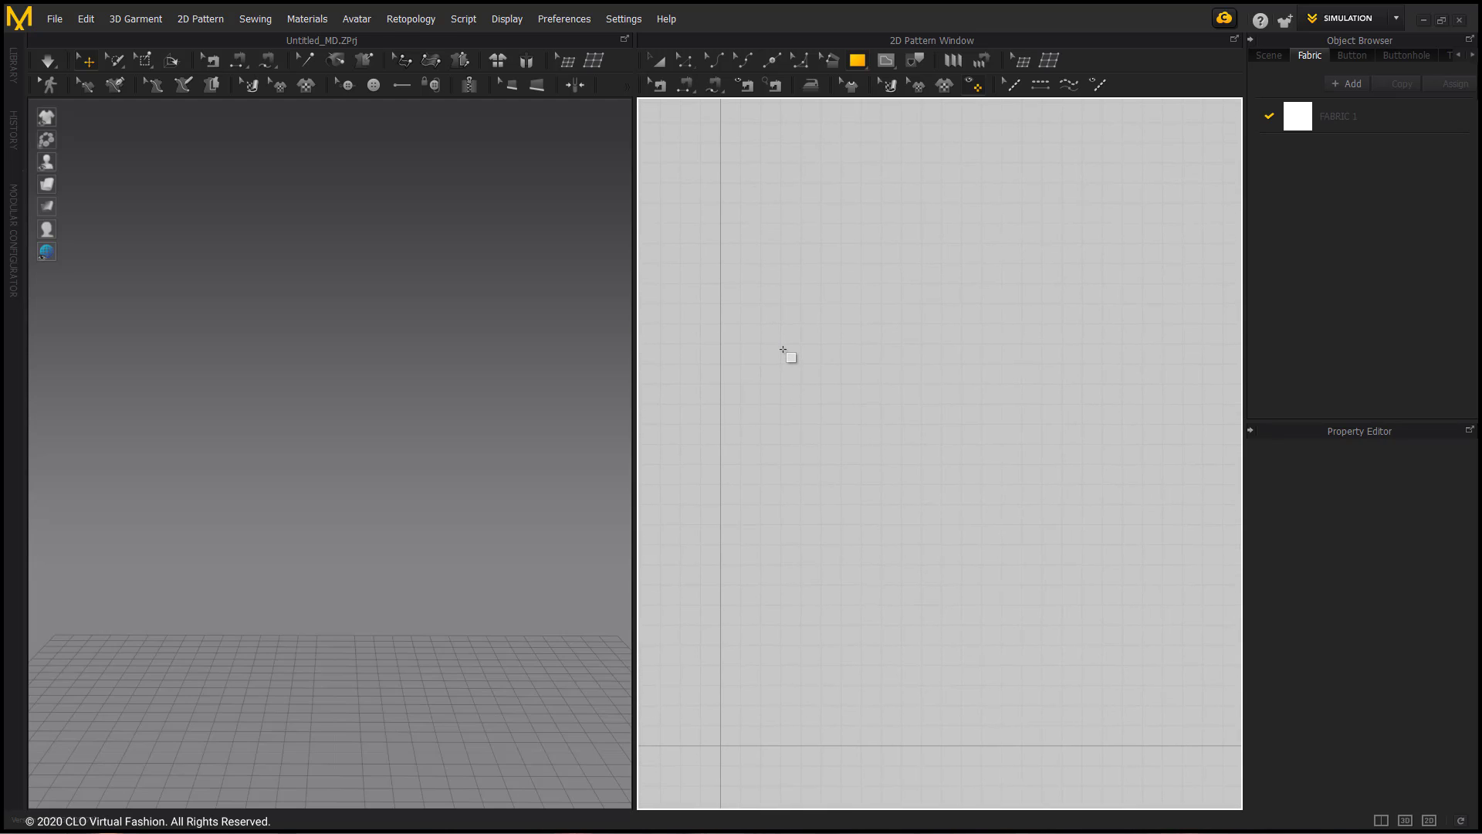
left_click_drag(782, 343, 882, 410)
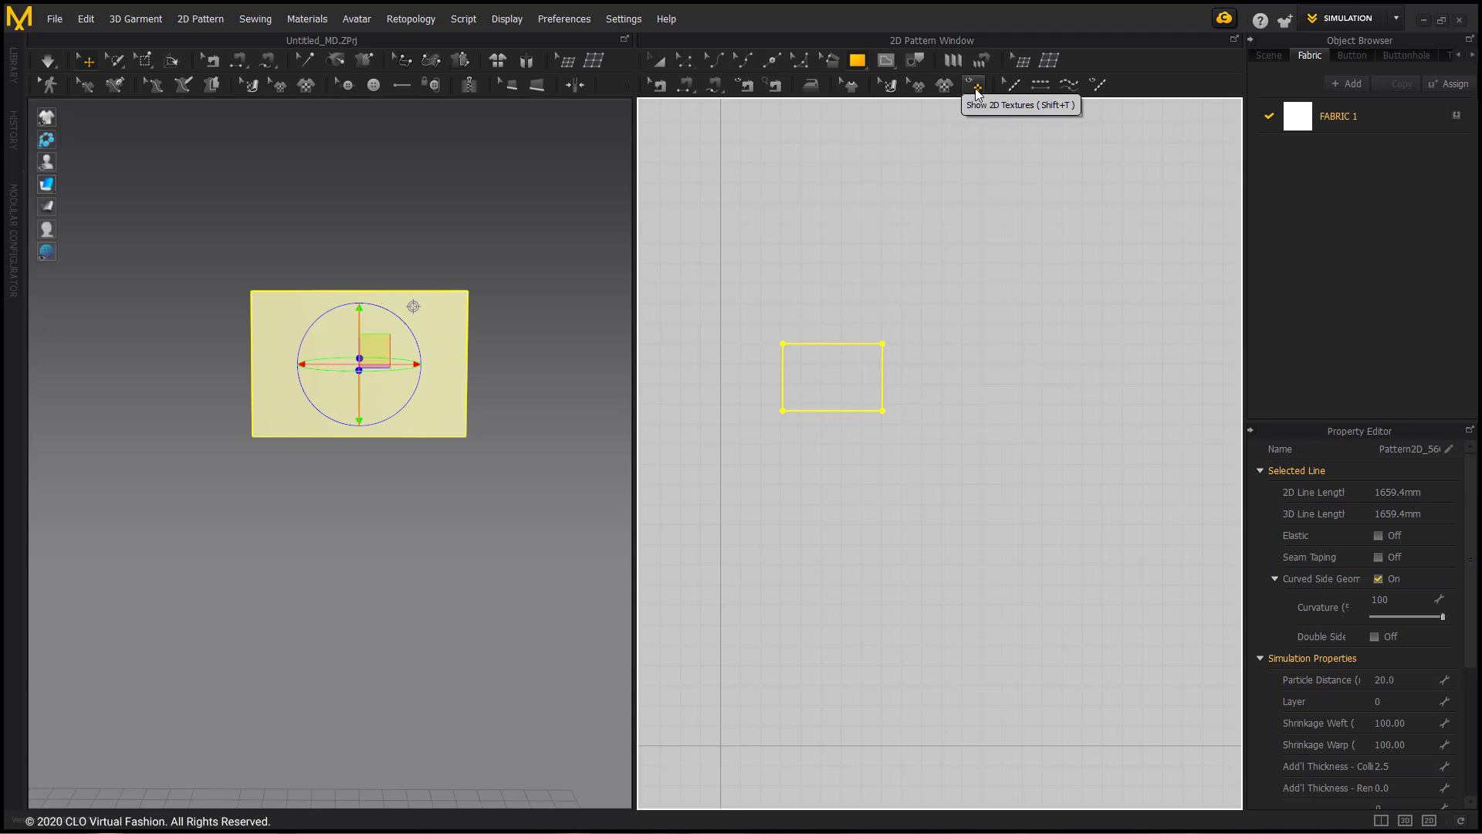
scroll(827, 298, "up", 5)
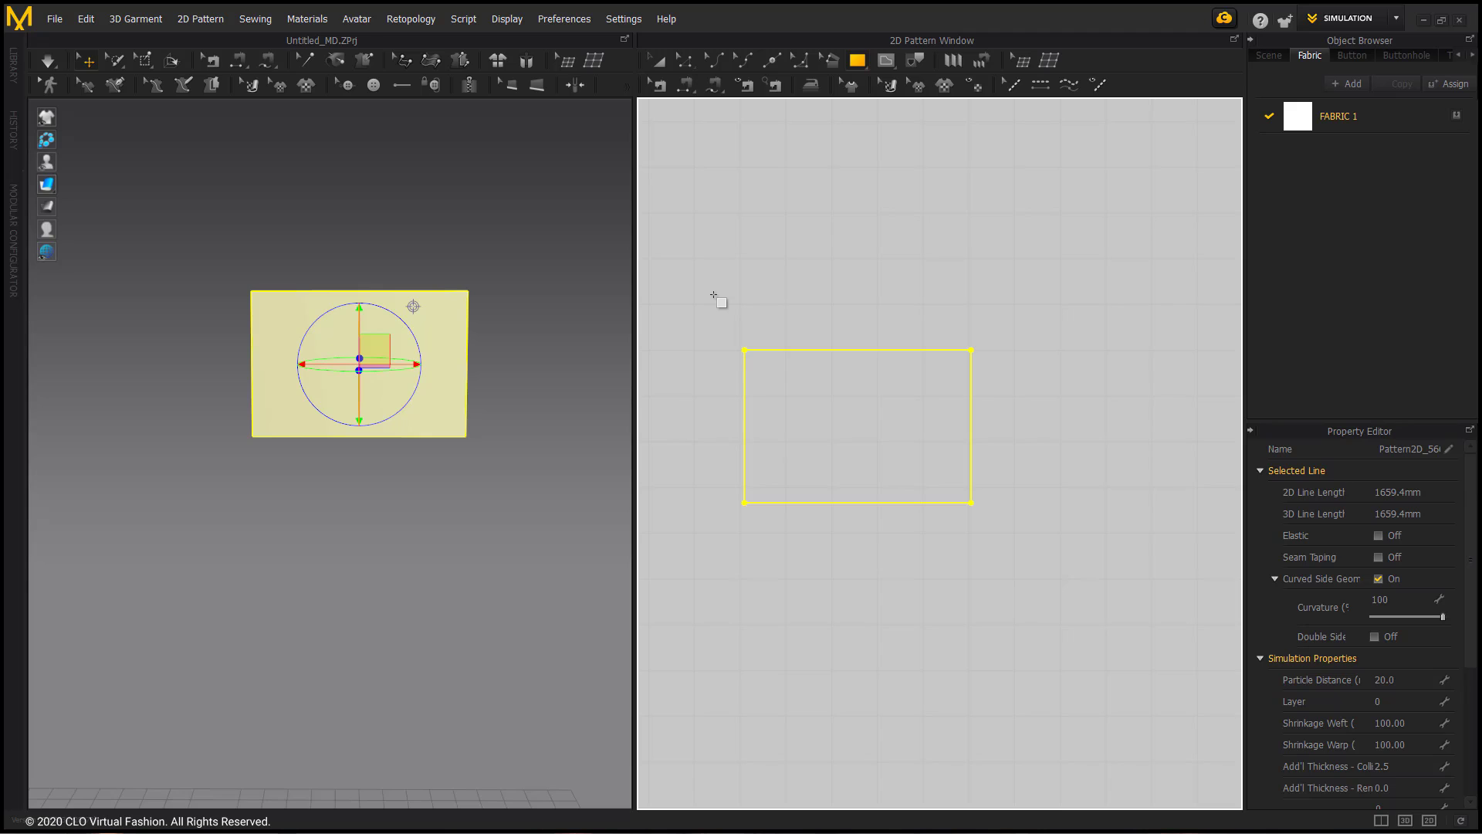
- Create a Layer Clone (Under) of the rectangle and place it directly below the original in the 2D pattern view
left_click(655, 62)
right_click(860, 423)
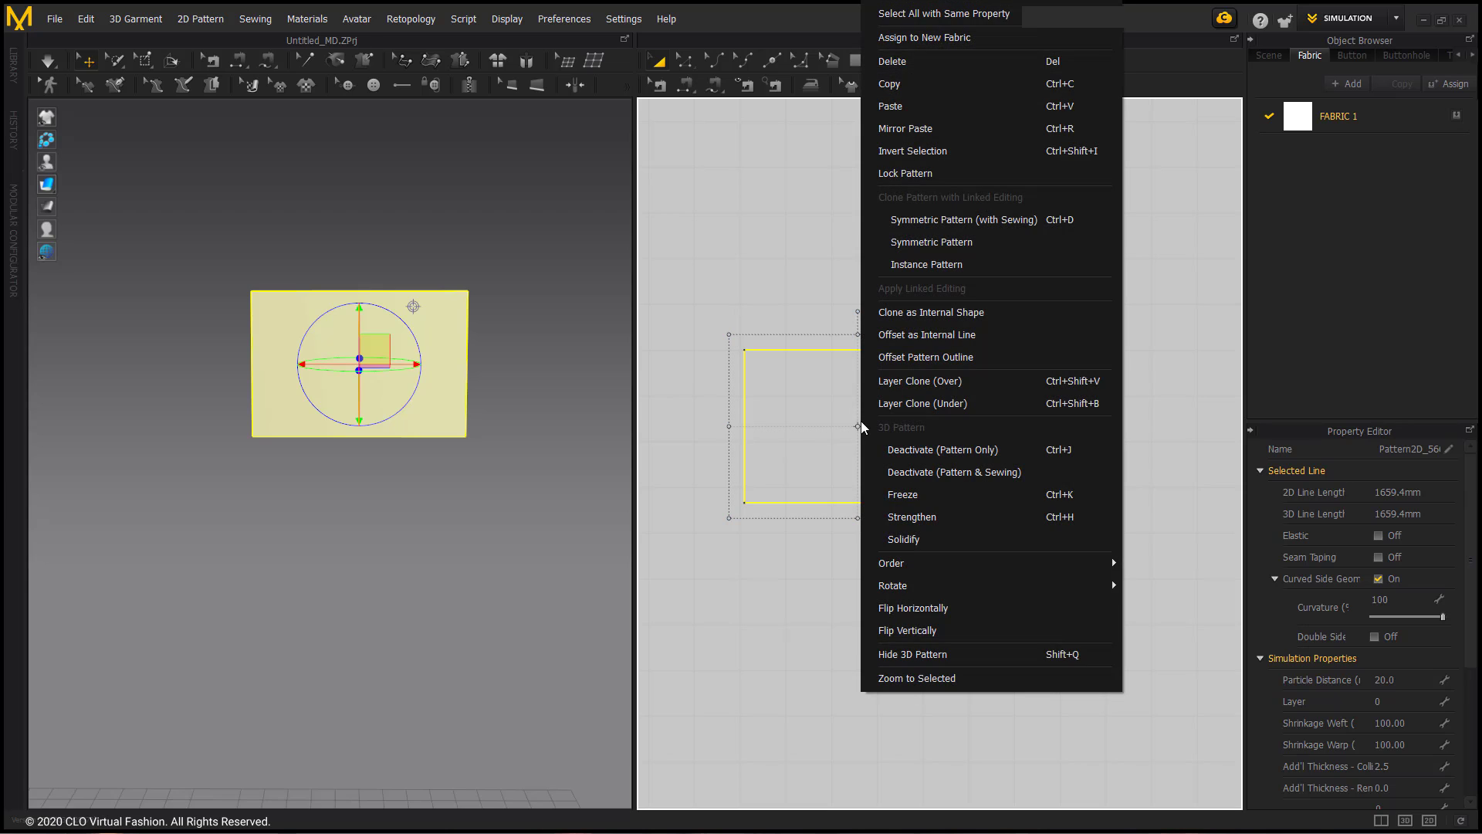
left_click(986, 402)
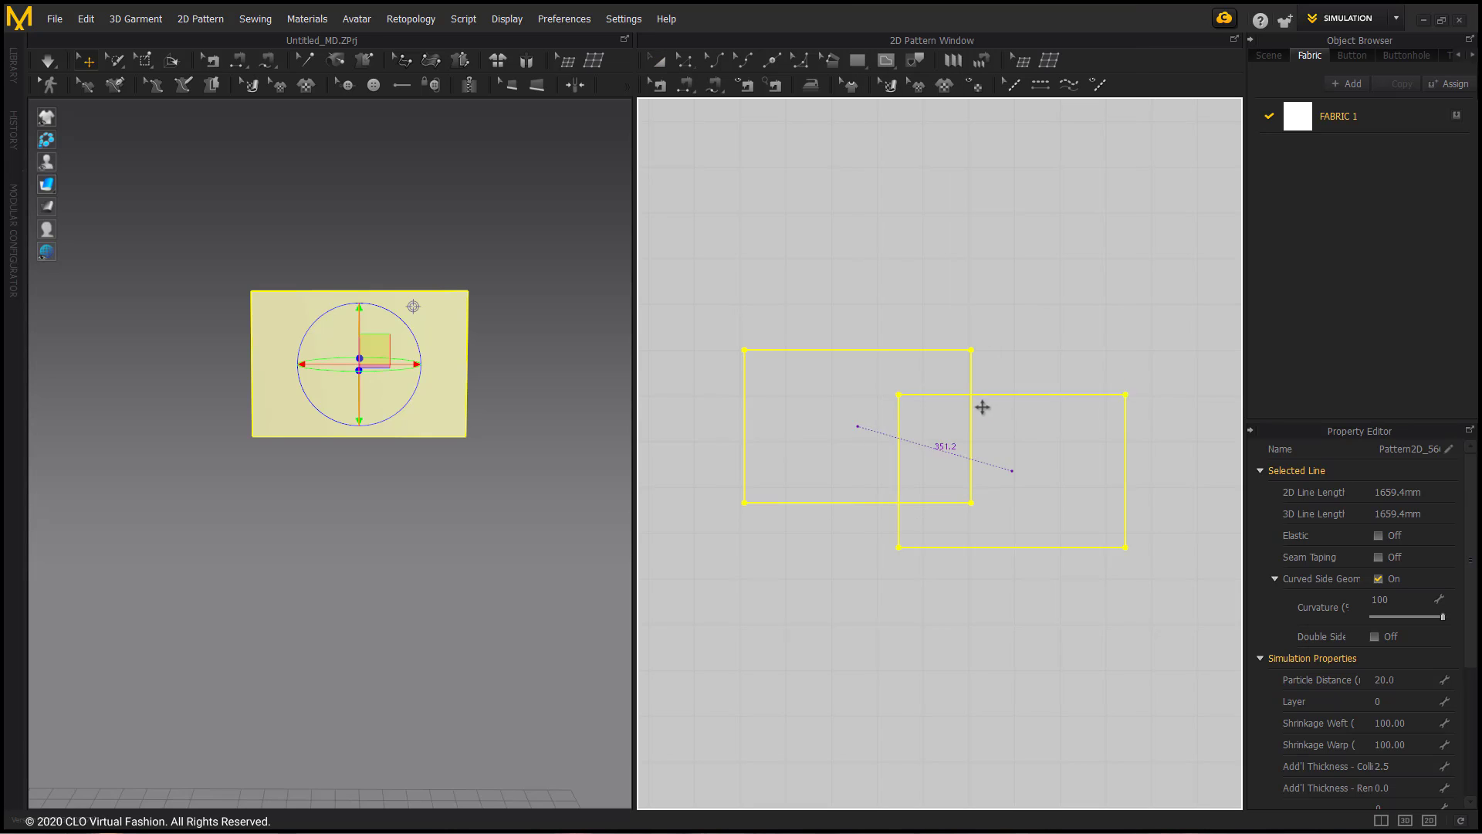
left_click(893, 605)
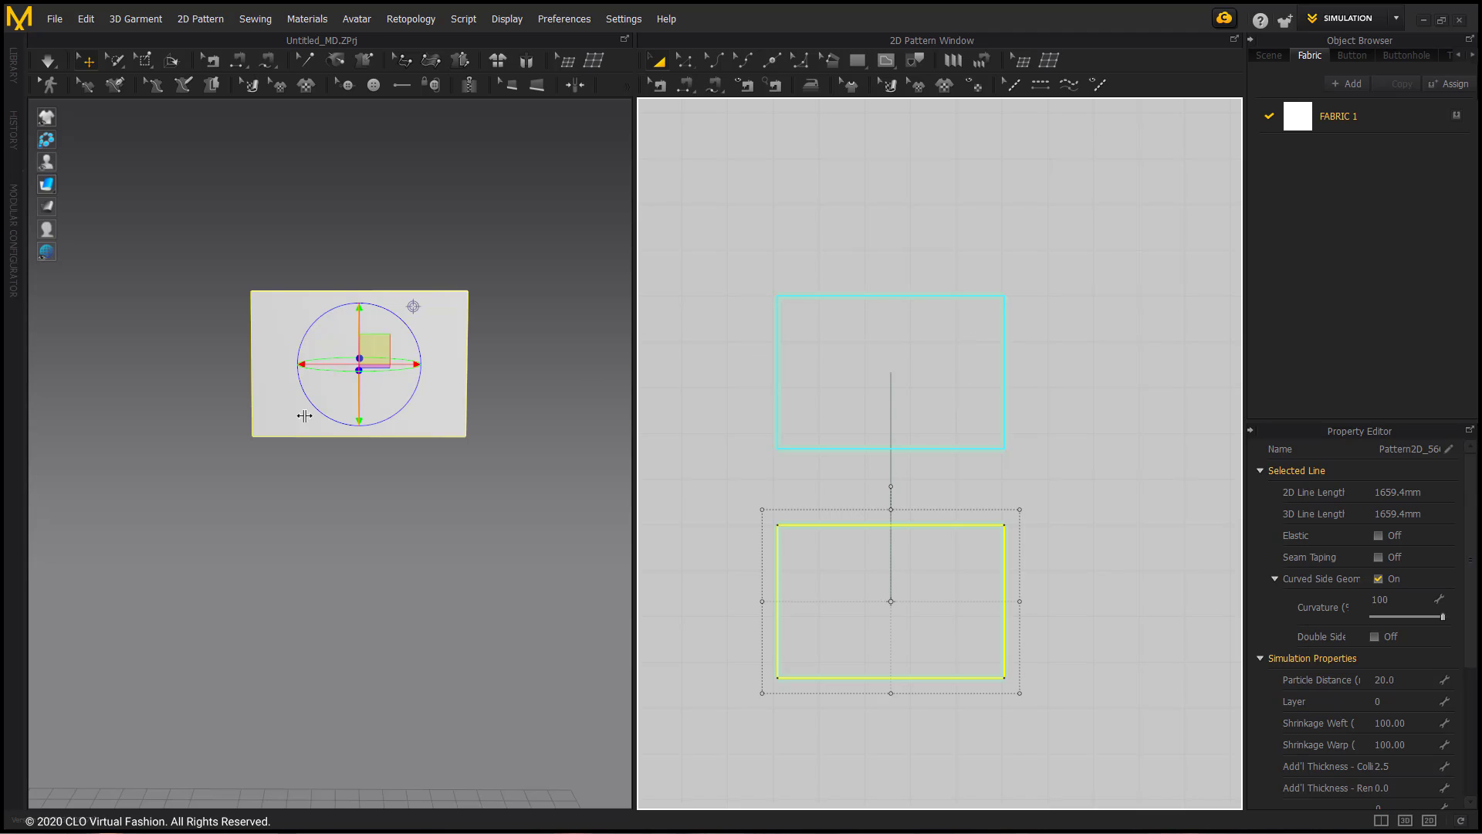
- Move the cloned rectangle away from the original along its depth axis in 3D, leaving a gap between the layers
right_click_drag(297, 417, 351, 491)
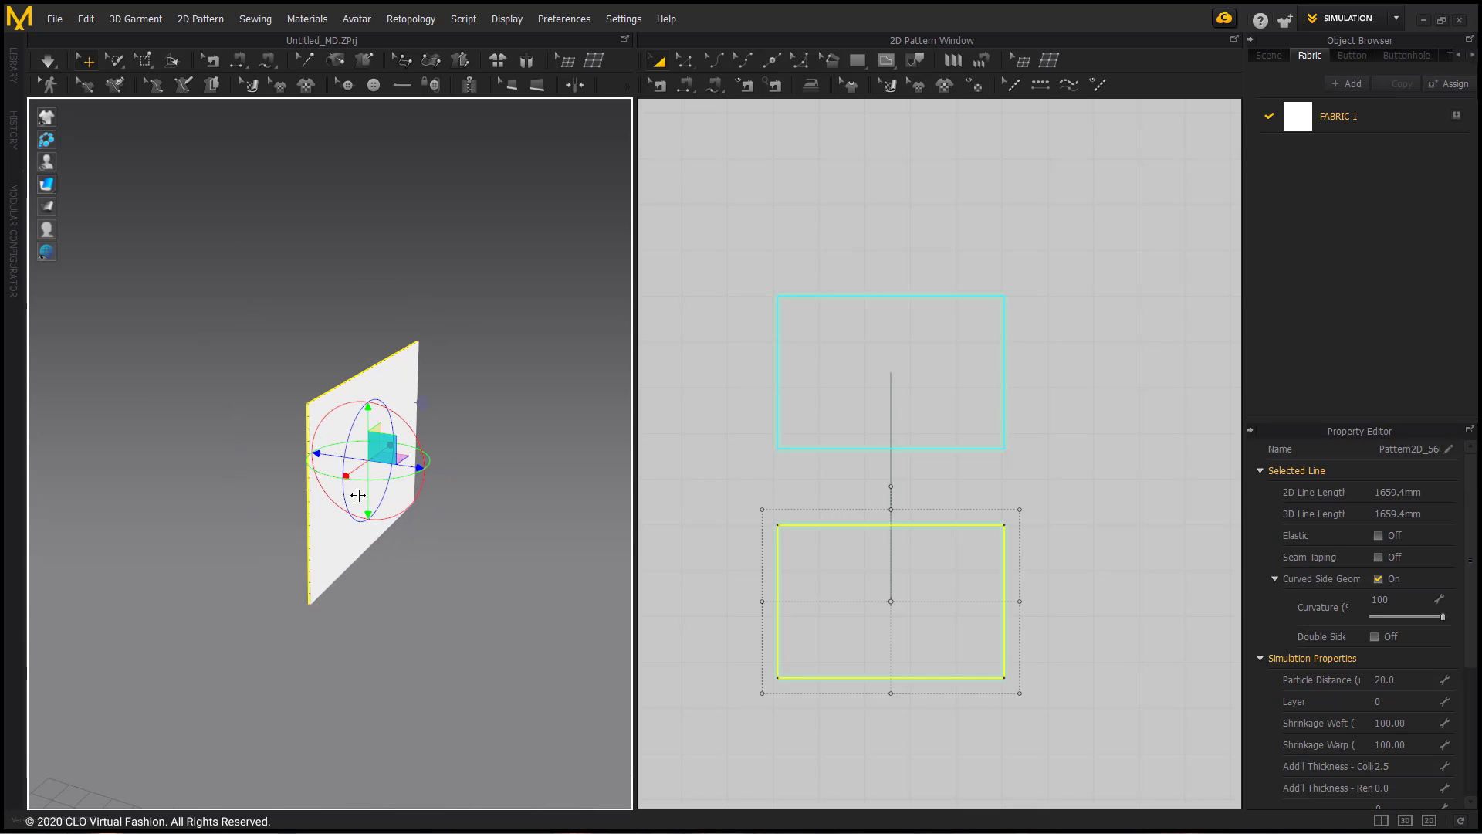
left_click_drag(346, 473, 292, 437)
mouse_move(390, 479)
right_mouse_down()
mouse_move(469, 472)
mouse_move(402, 458)
right_mouse_up()
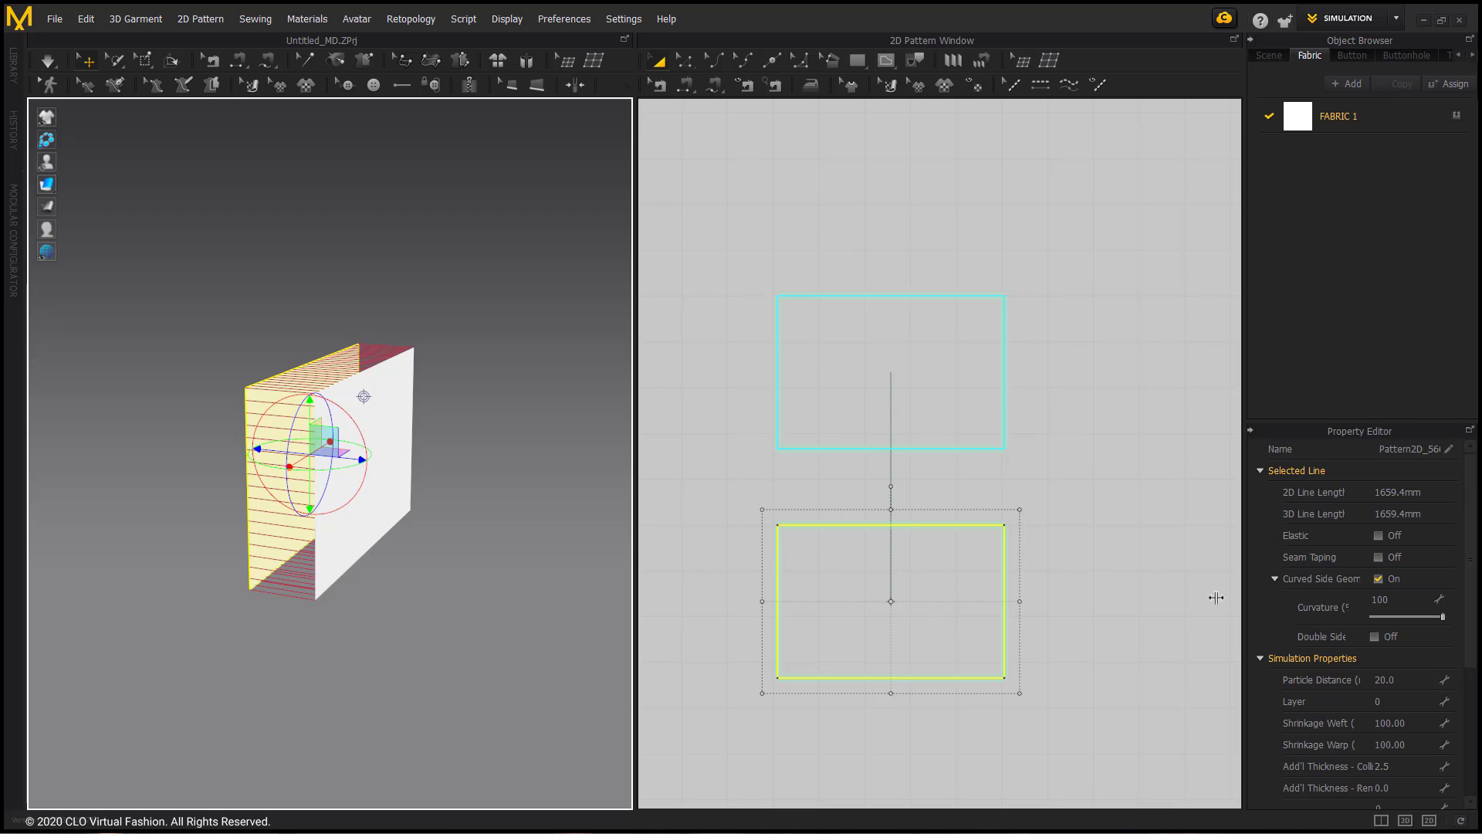
- Enter a simulation pressure for the cloned rectangle
scroll(1325, 607, "down", 1)
scroll(1325, 606, "down", 2)
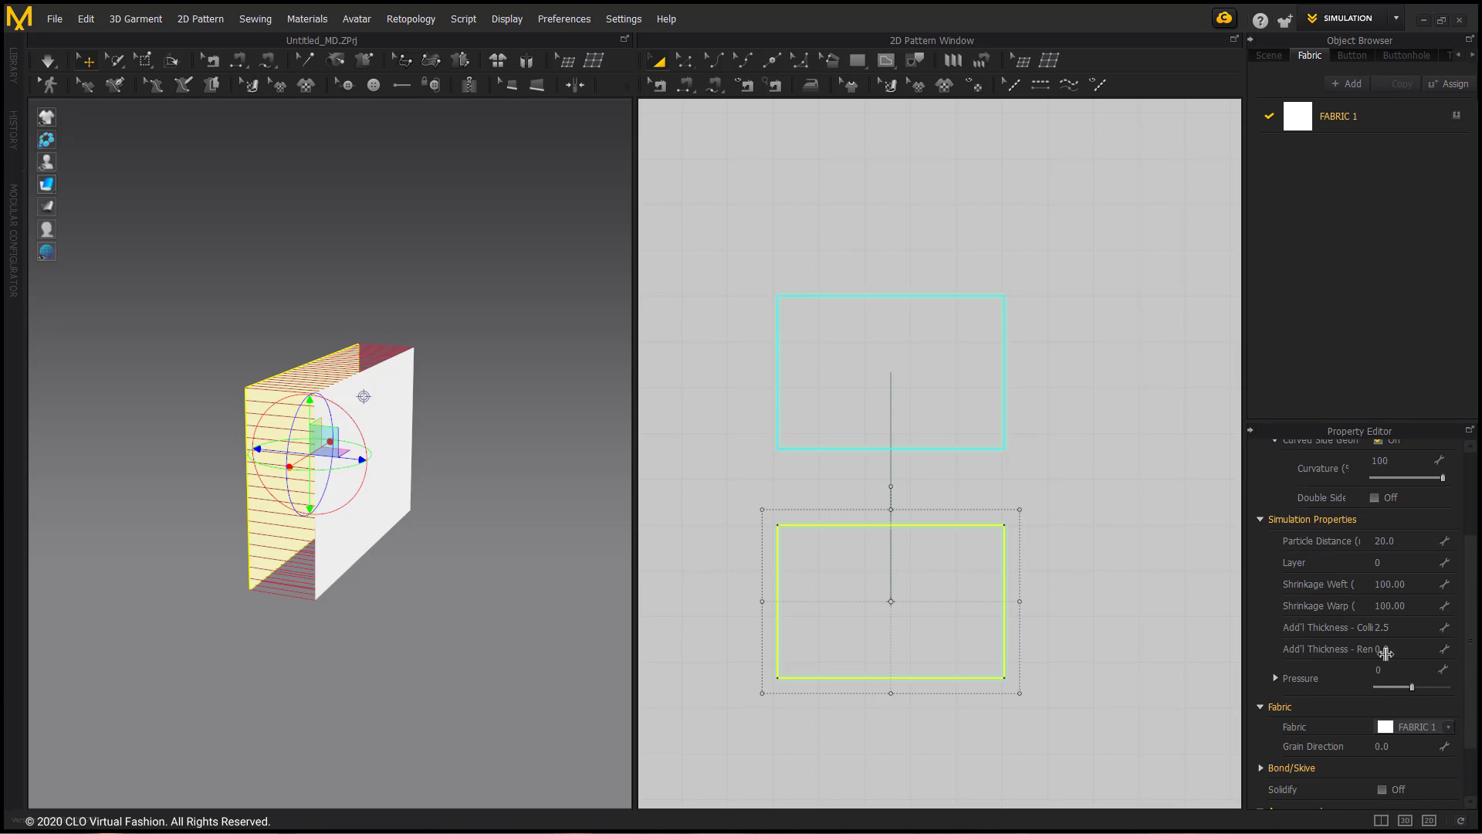
left_click(1323, 678)
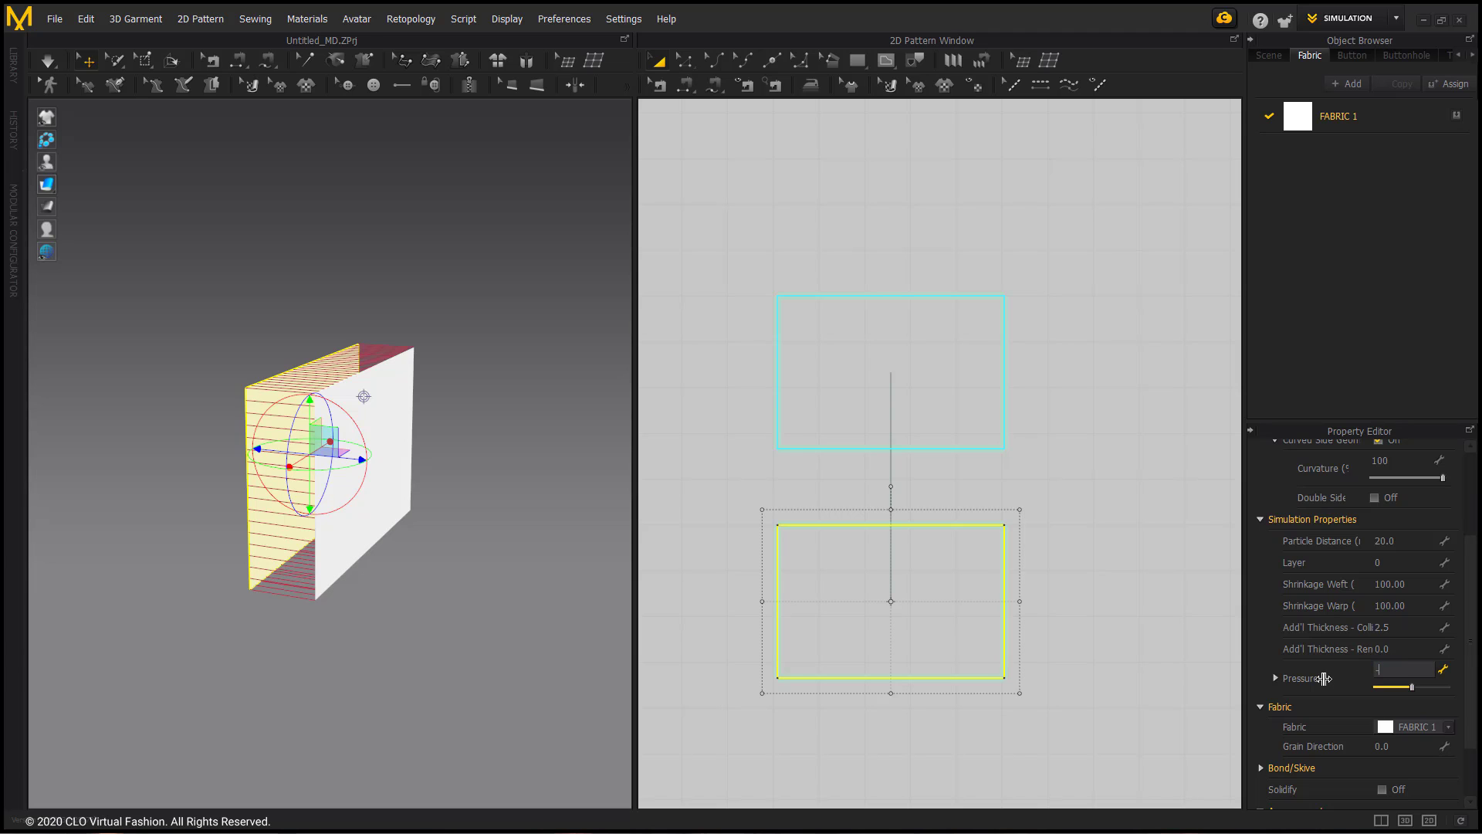
- Set the pressure of the original rectangle to 20
left_click(923, 340)
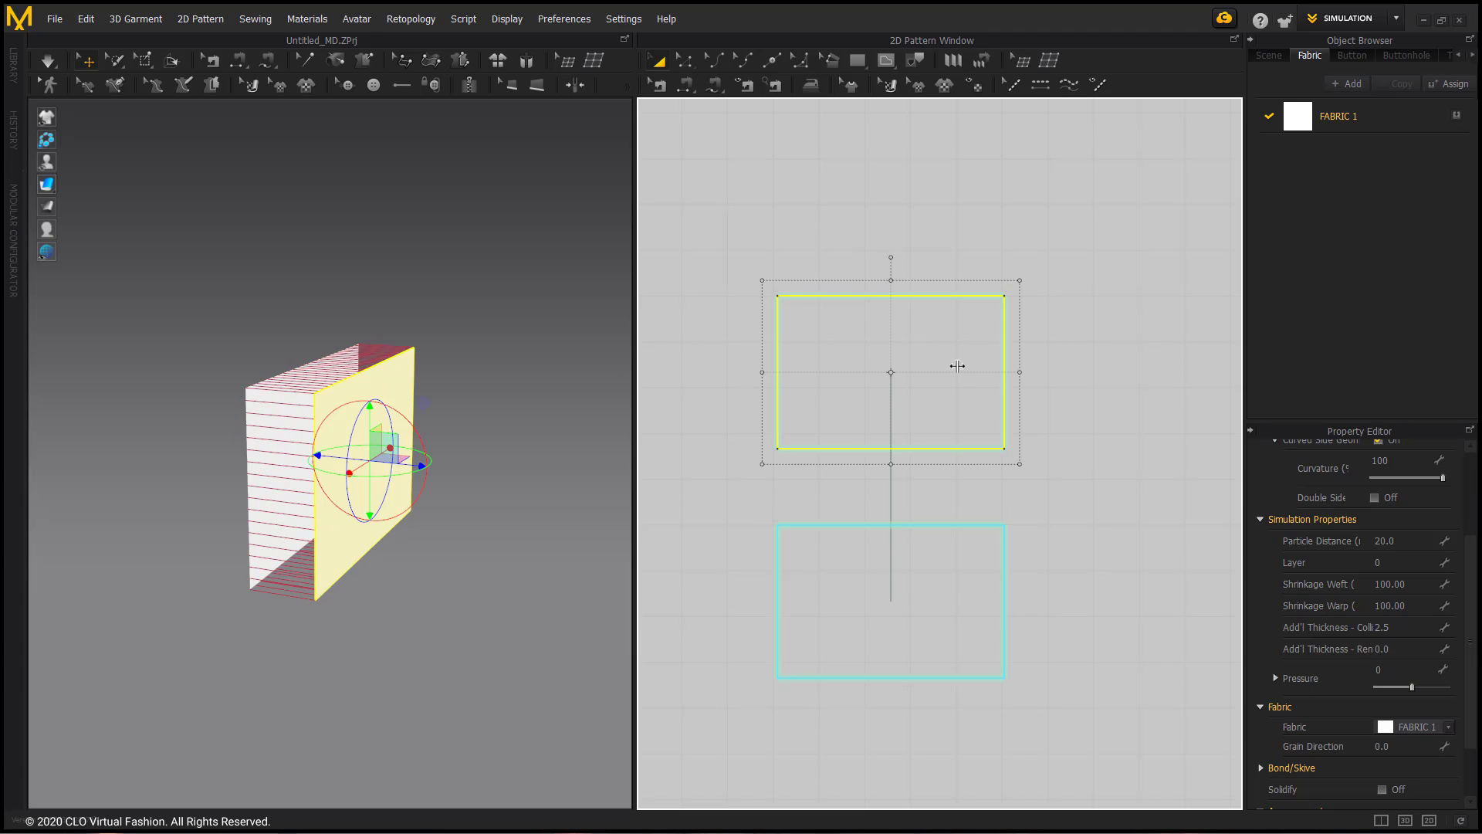
left_click(1389, 669)
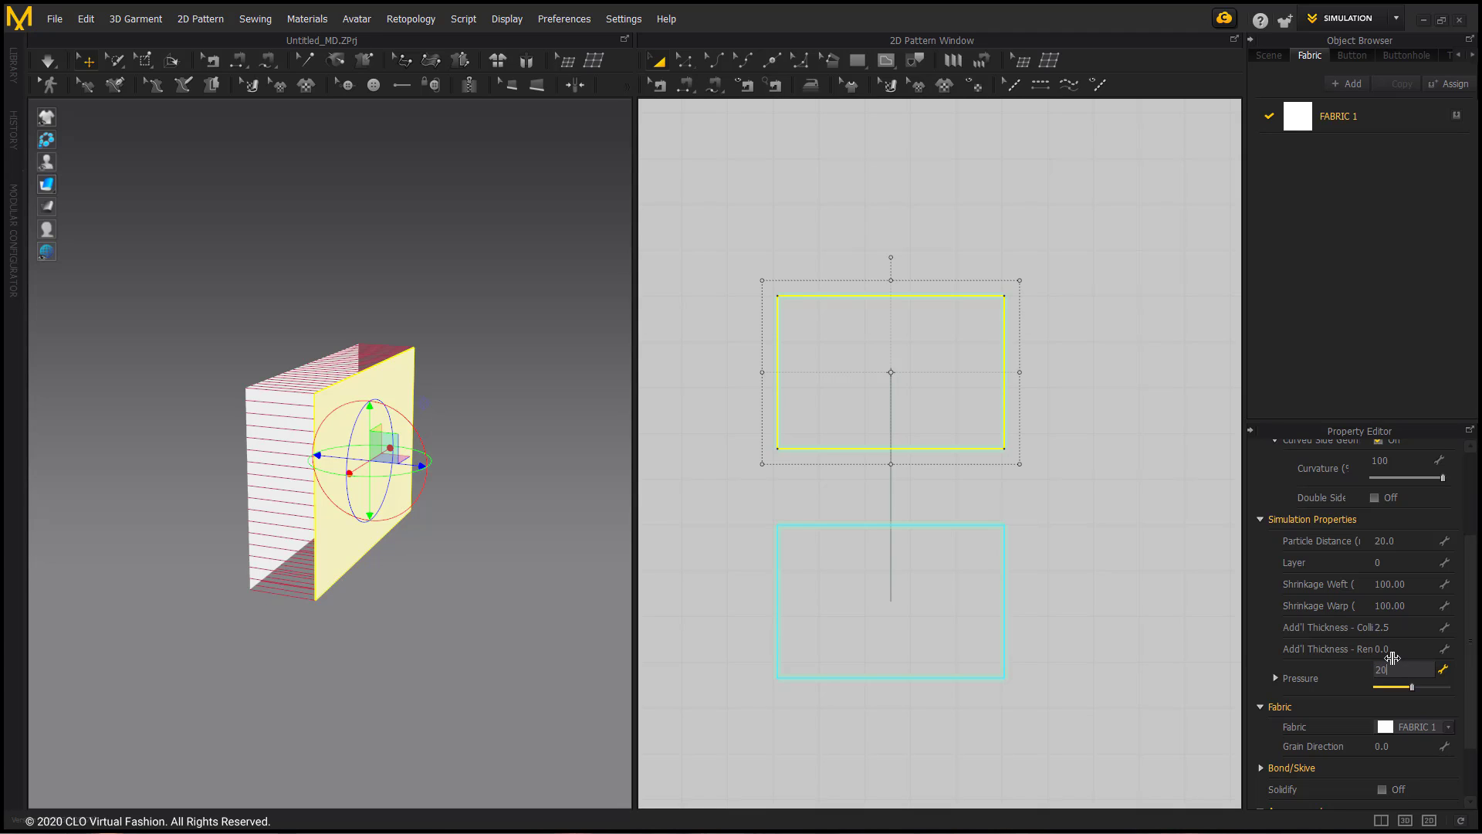
key("Return")
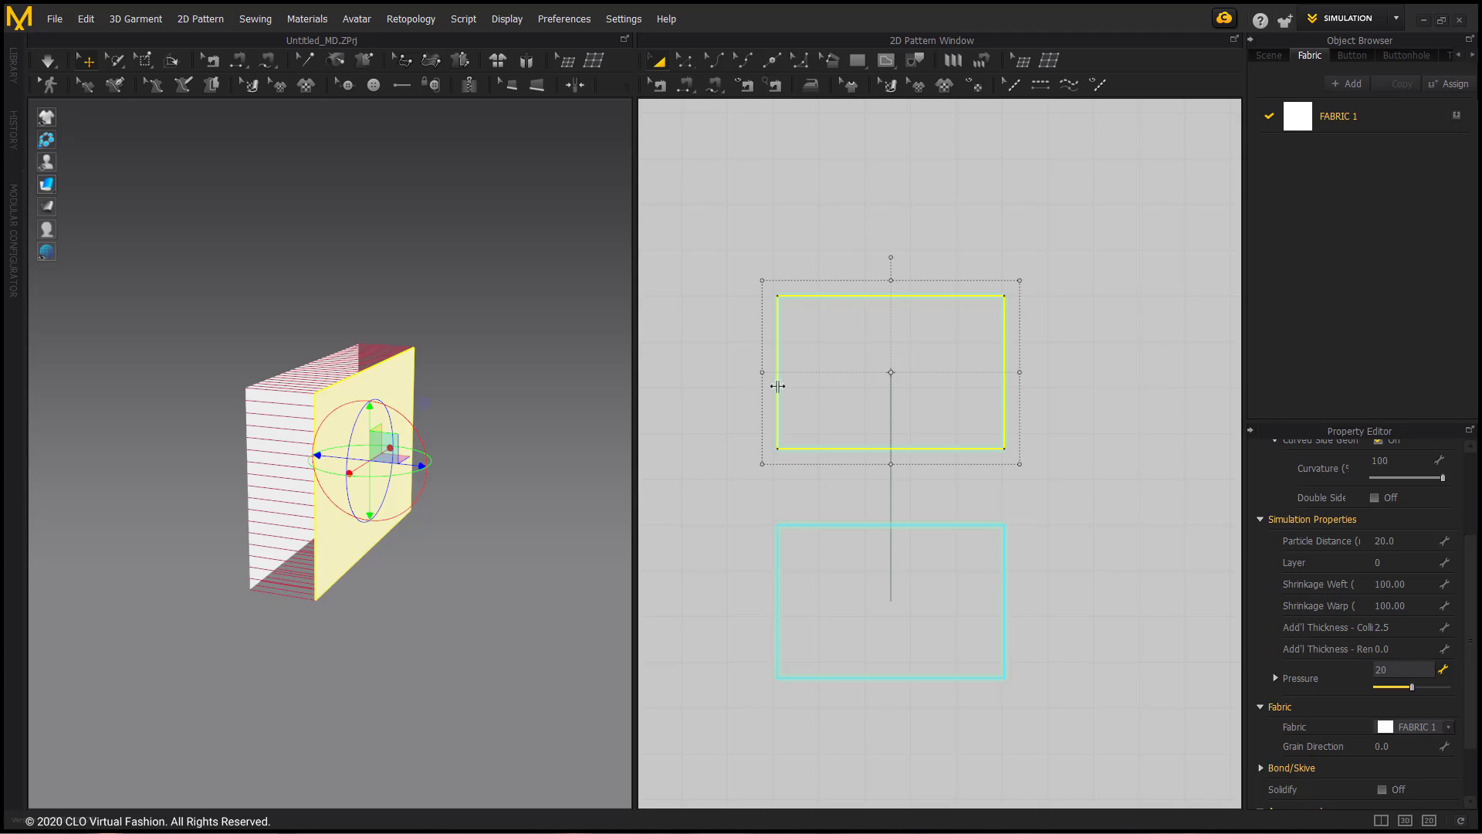
- Simulate the two pressurized layers into an inflated pillow, pull it by one corner across the floor, and stop the simulation
left_click(47, 62)
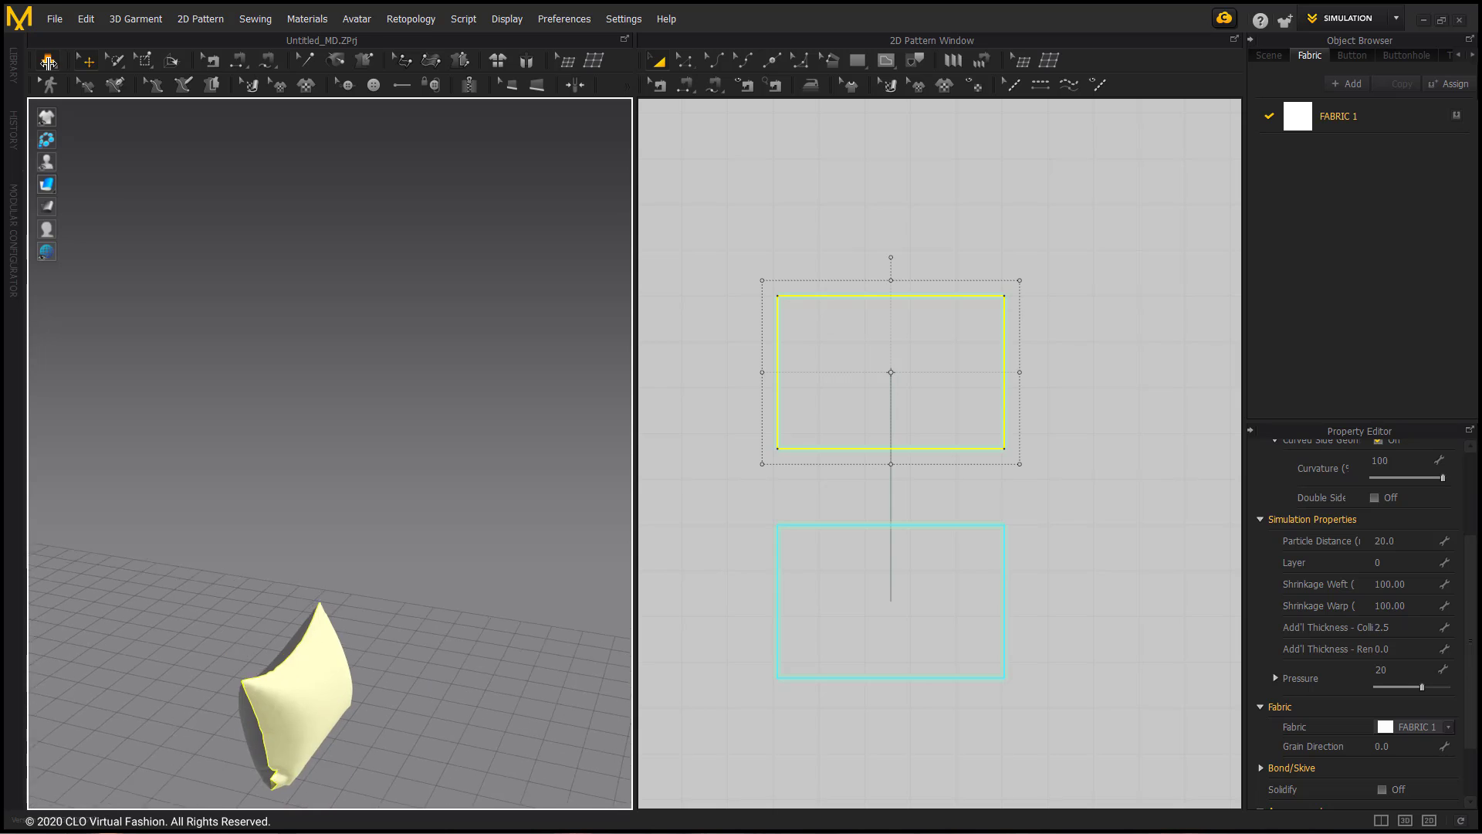
scroll(102, 146, "down", 3)
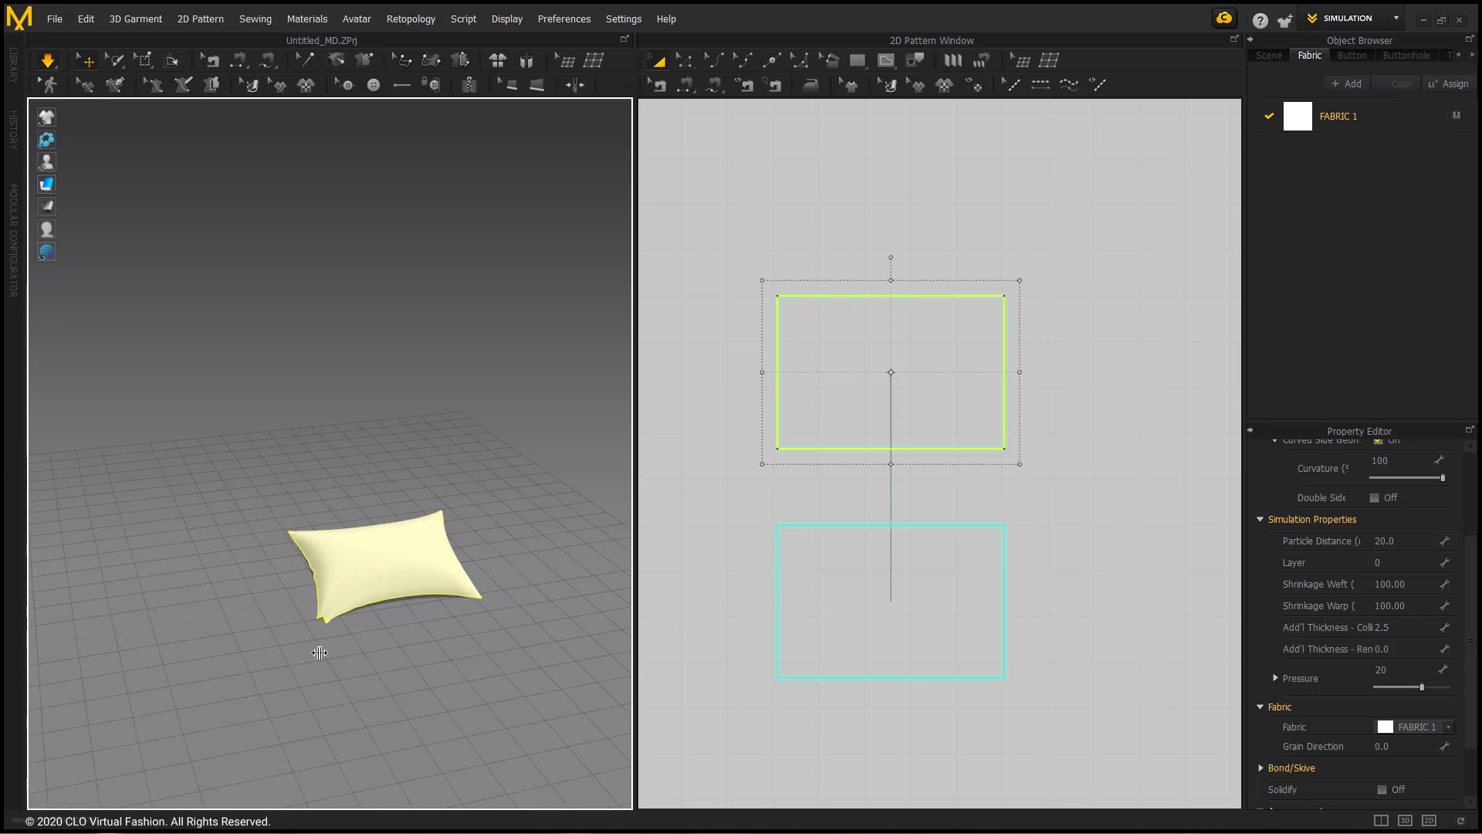
right_click_drag(320, 648, 287, 597)
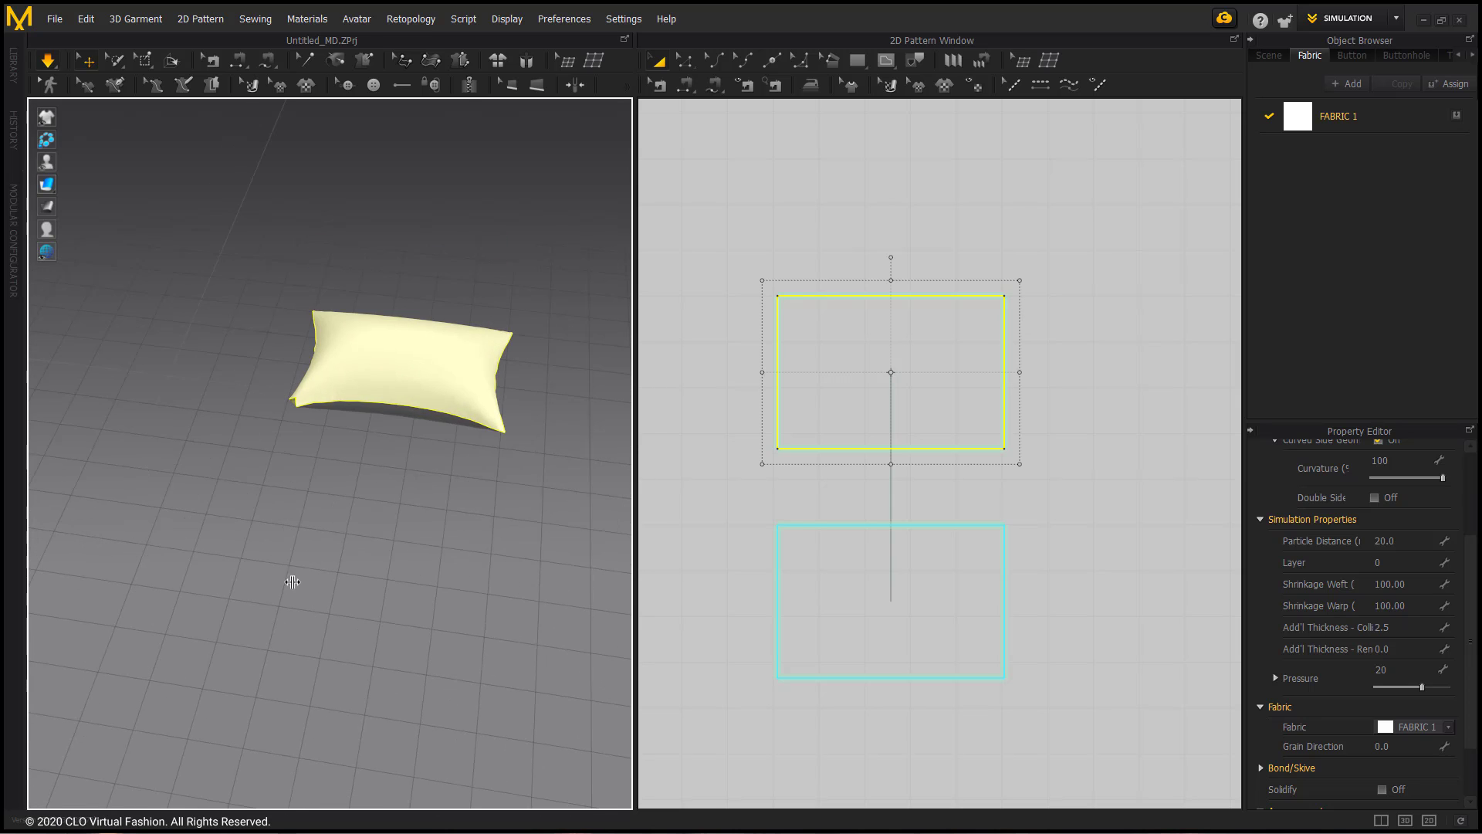
left_click_drag(355, 424, 139, 502)
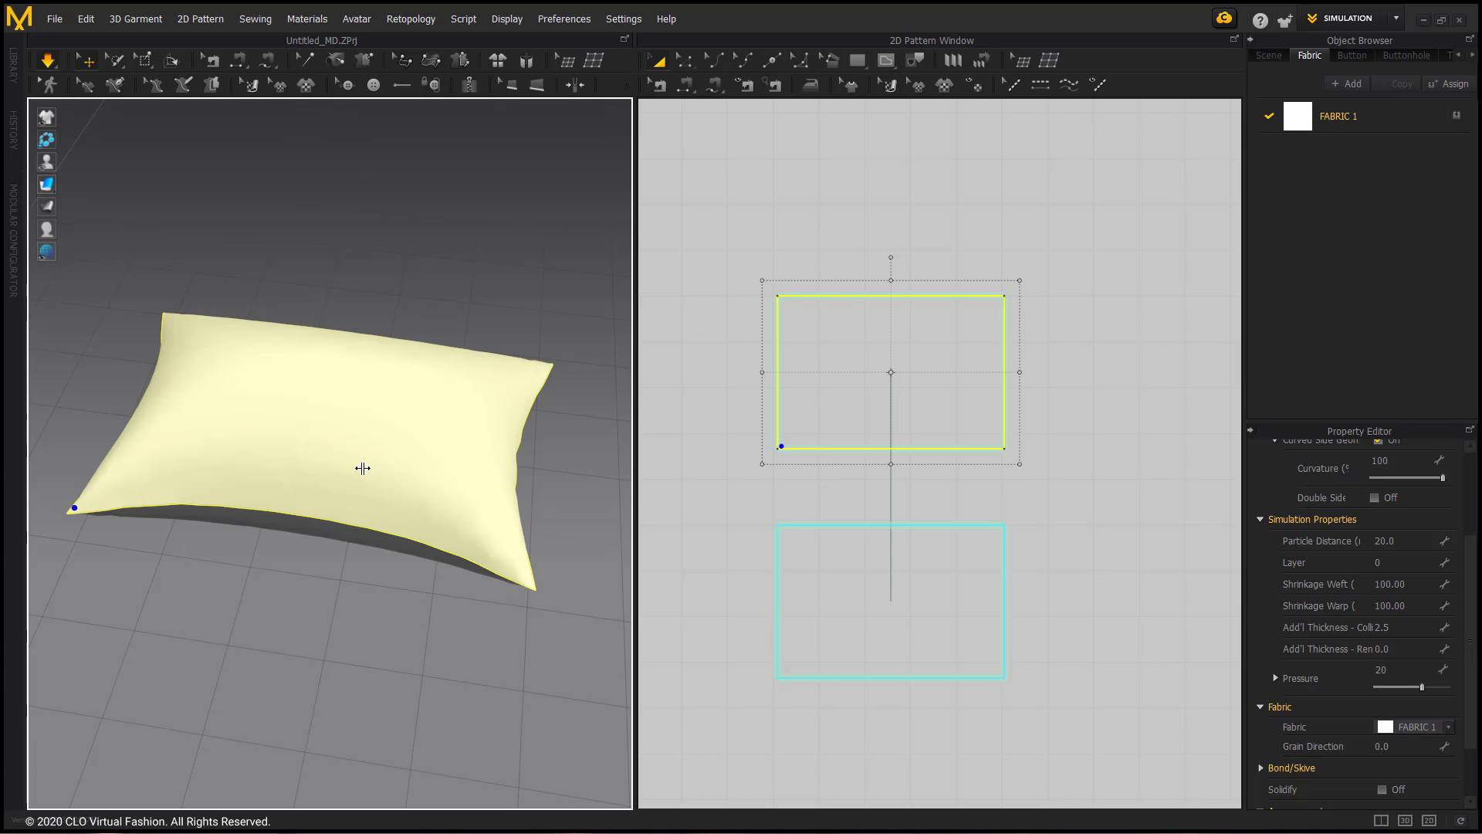
left_click(50, 59)
left_click(880, 224)
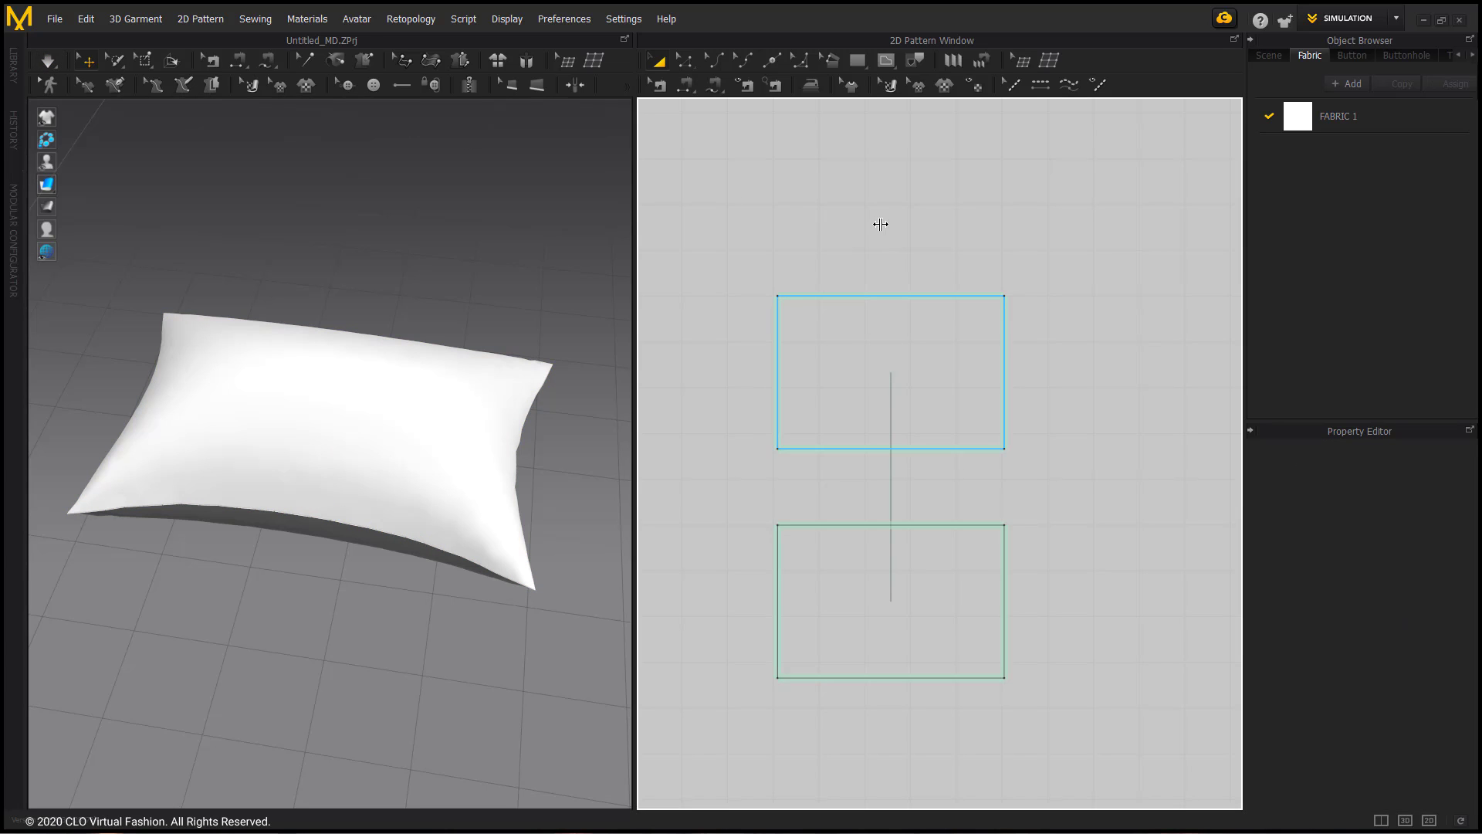
- Draw a closed six-point internal polygon near the centre of the upper rectangle in the 2D pattern view
left_click(882, 60)
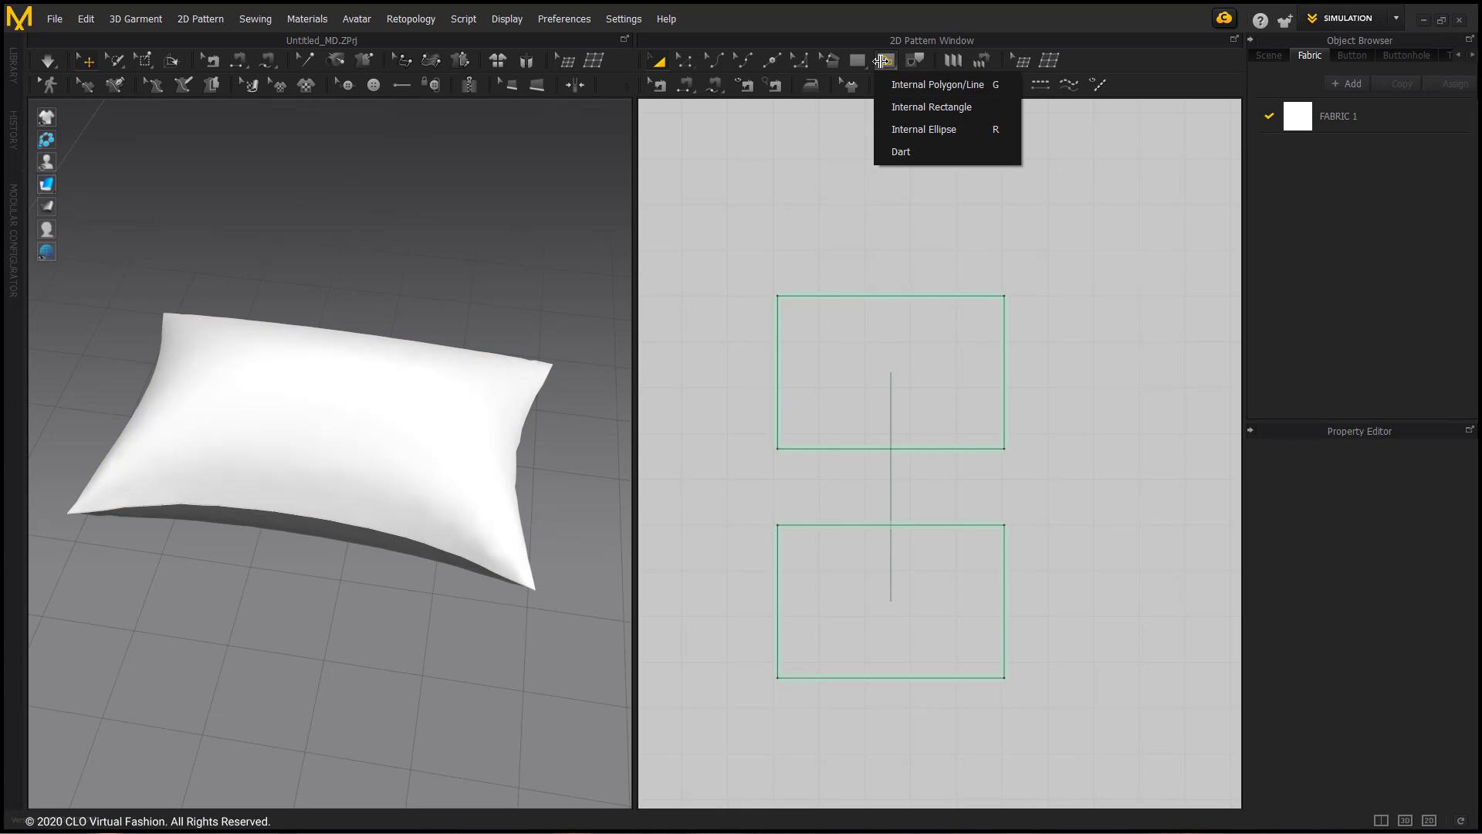
left_click(888, 84)
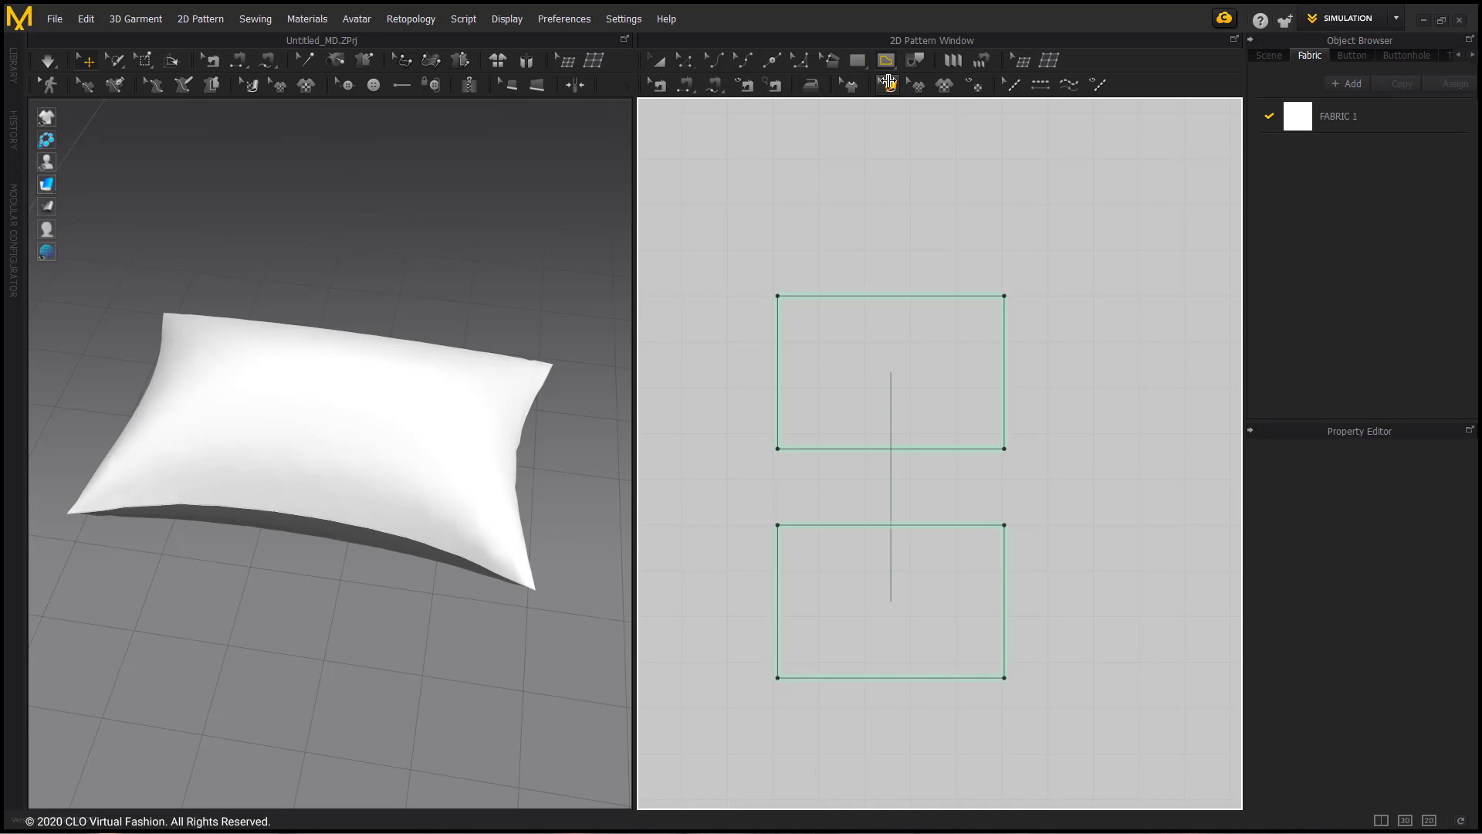
left_click(824, 393)
left_click(861, 416)
left_click(839, 380)
left_click(870, 350)
left_click(930, 358)
left_click(949, 394)
left_click(904, 409)
left_click(861, 416)
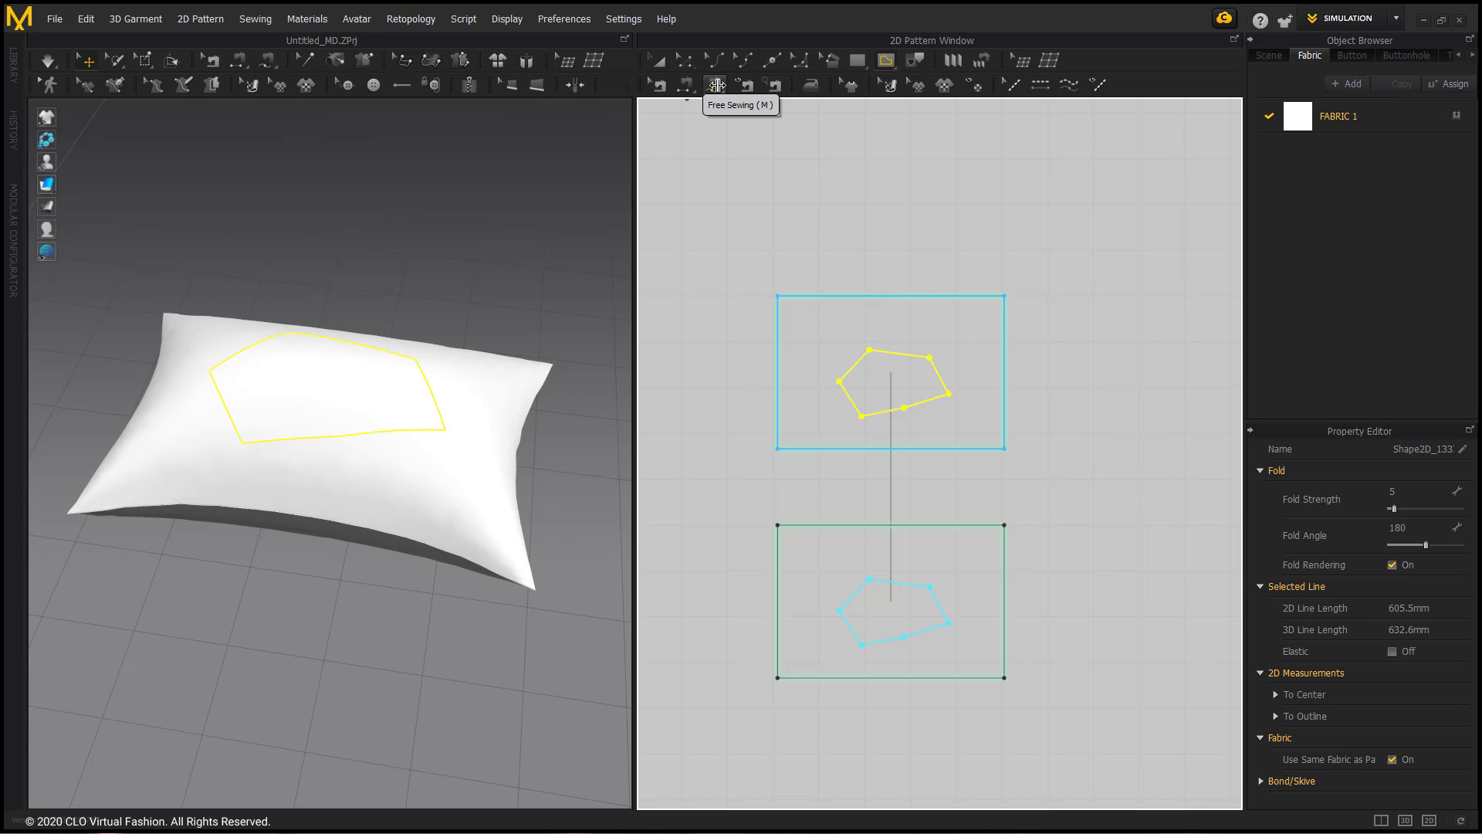
- Free-sew the full outline of the internal polygon to the matching polygon on the cloned rectangle, starting at the lower-left corner point
left_click(717, 85)
left_click(843, 388)
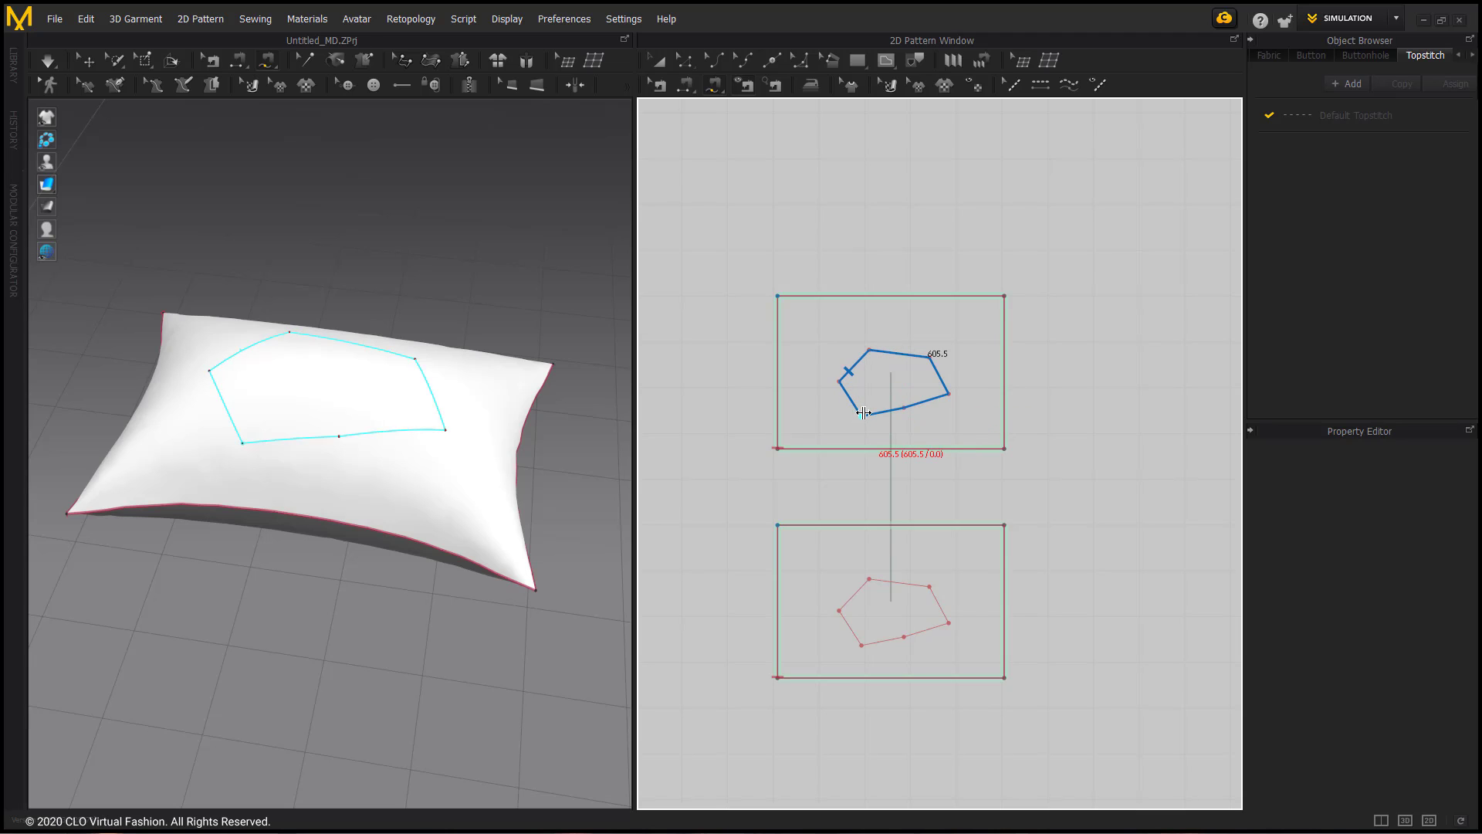
left_click(863, 413)
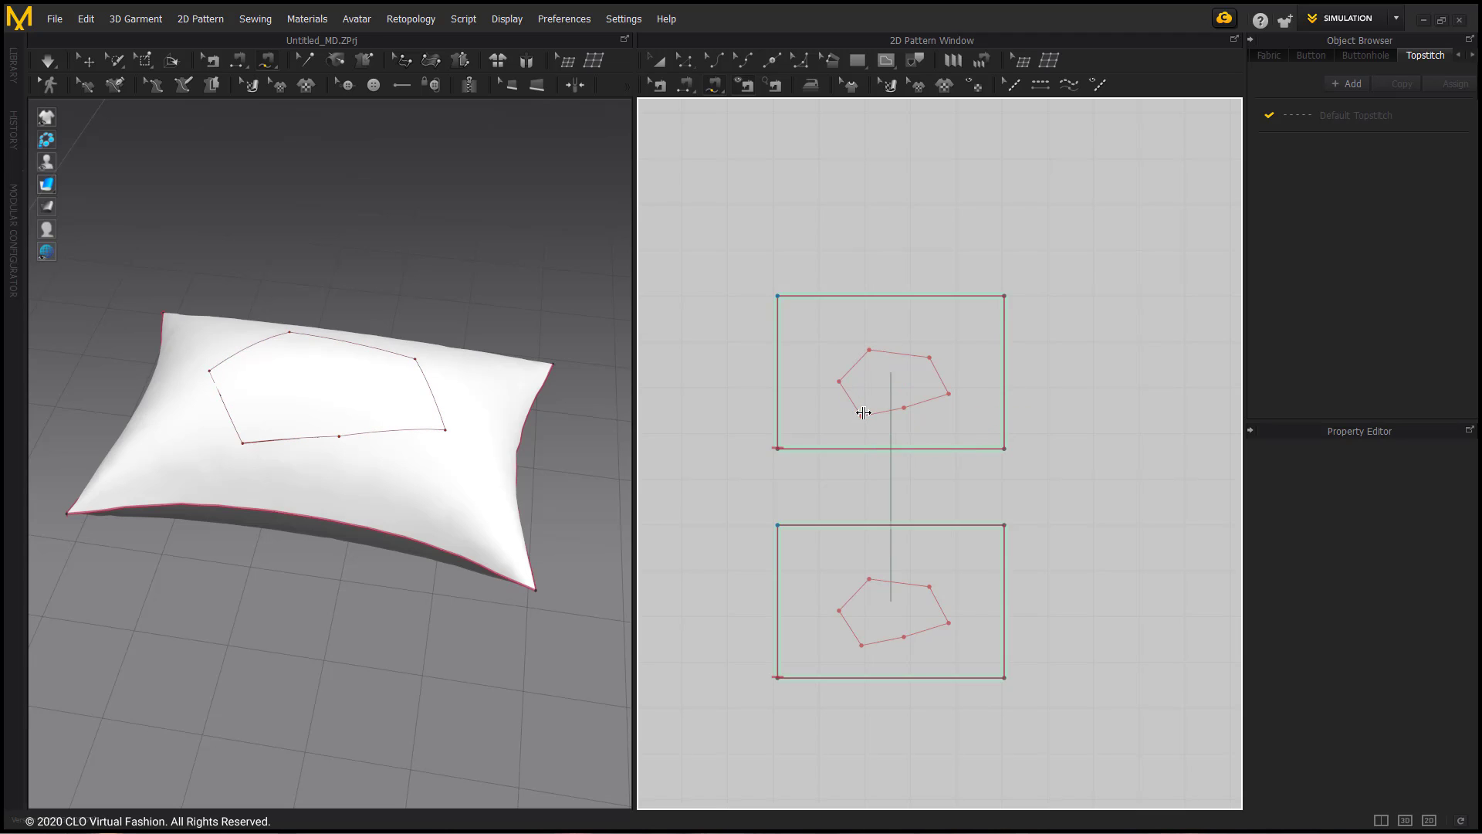
left_click(863, 641)
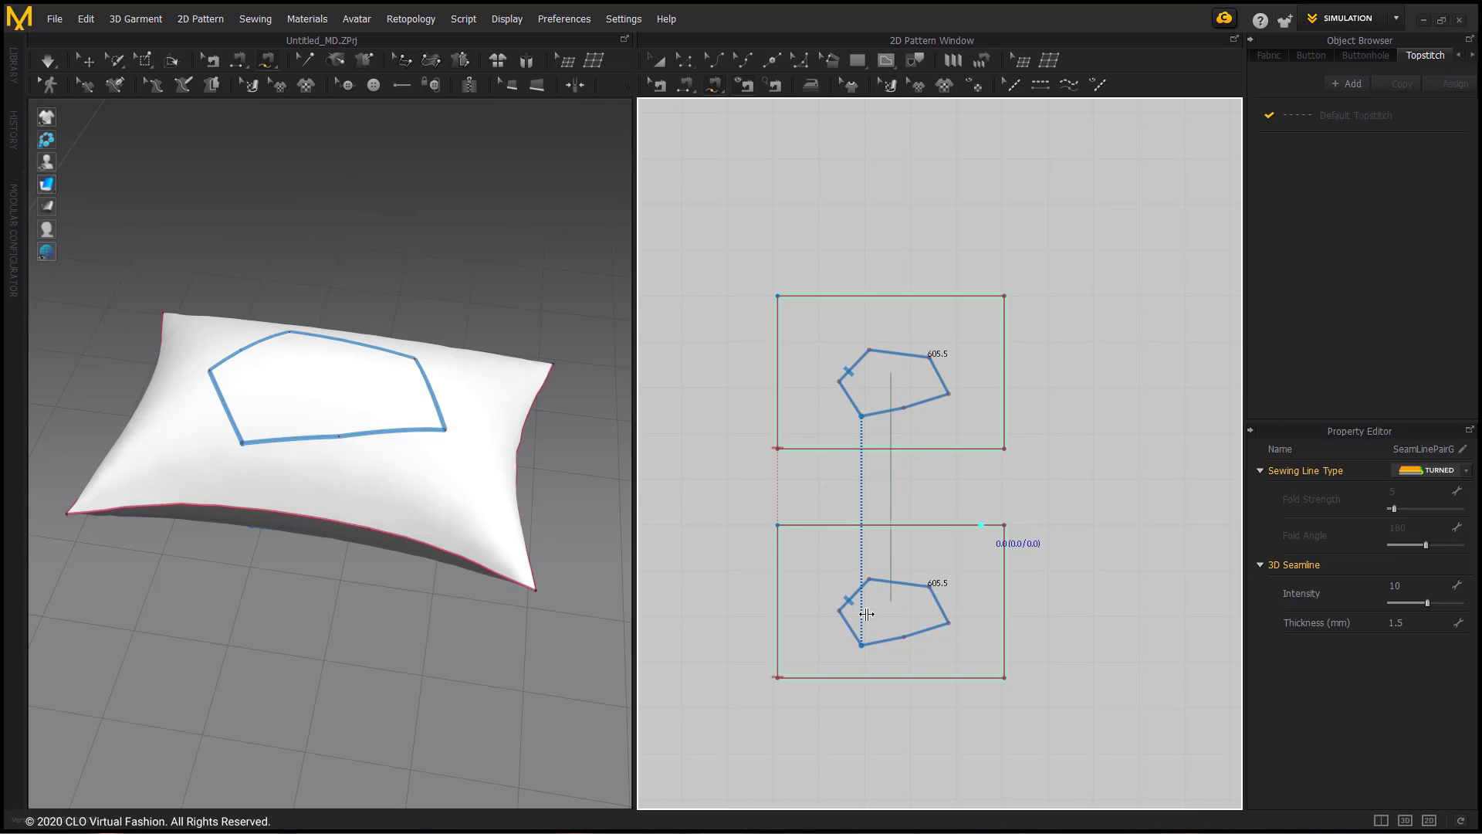
- Simulate the pillow with the sewn polygon, pull the fabric to see how the centre pinches, and stop the simulation
left_click(85, 60)
left_click(46, 60)
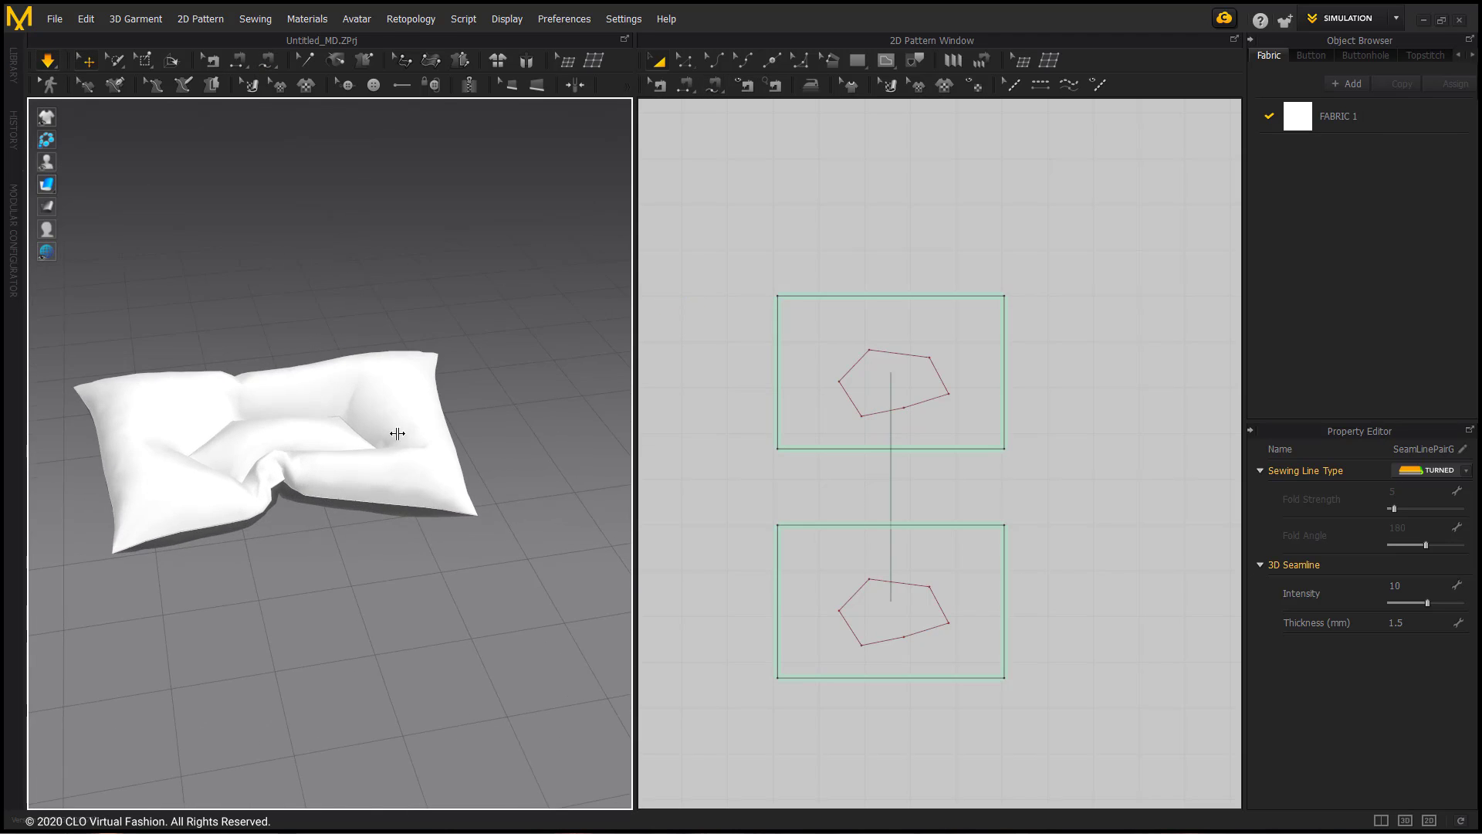
scroll(387, 463, "up", 5)
left_click_drag(389, 464, 336, 606)
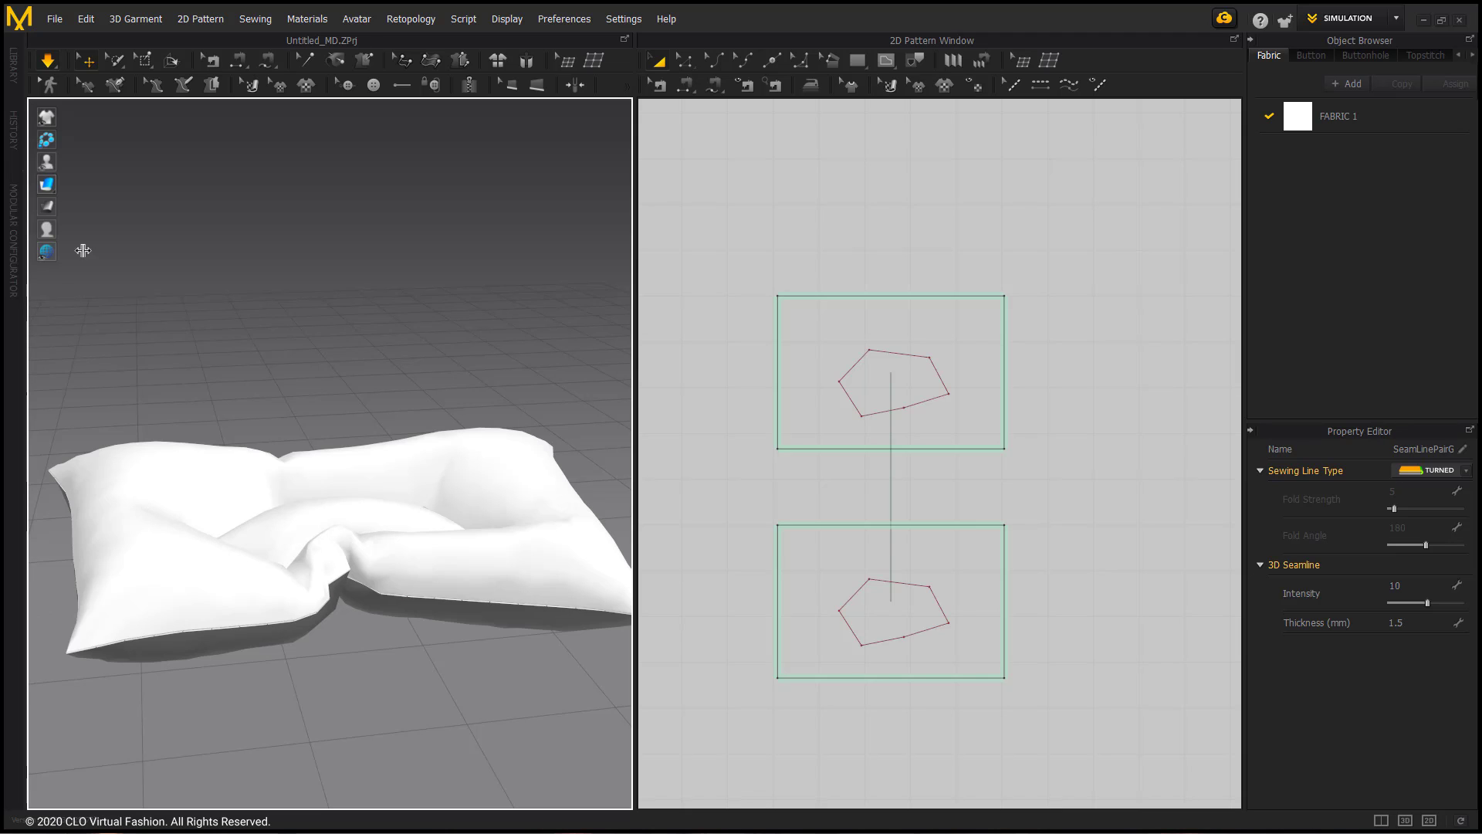
left_click(46, 58)
left_click(86, 61)
left_click(155, 539)
left_click(212, 646, "shift")
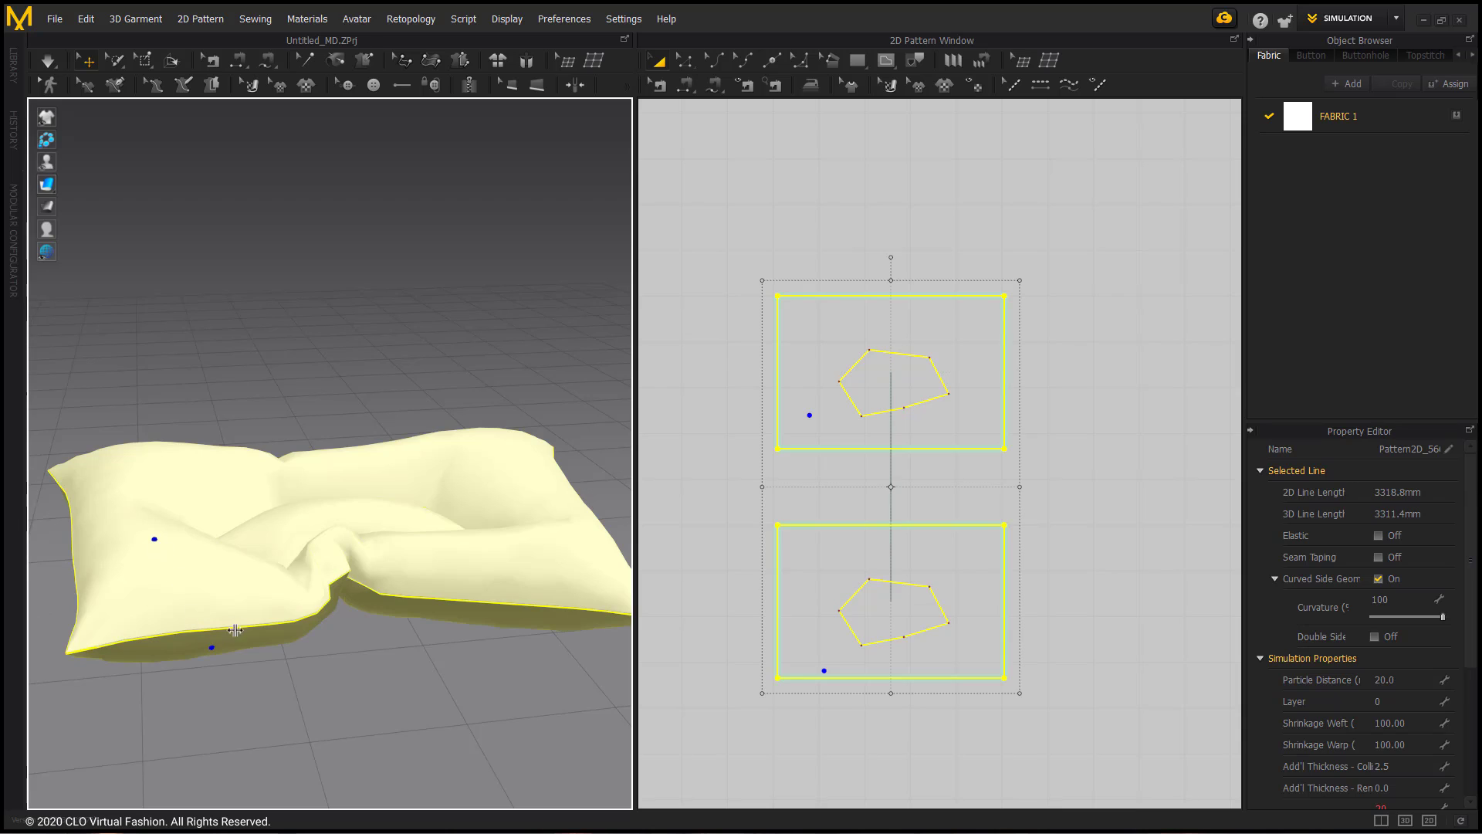
right_click_drag(242, 592, 412, 635)
right_click_drag(403, 167, 346, 402)
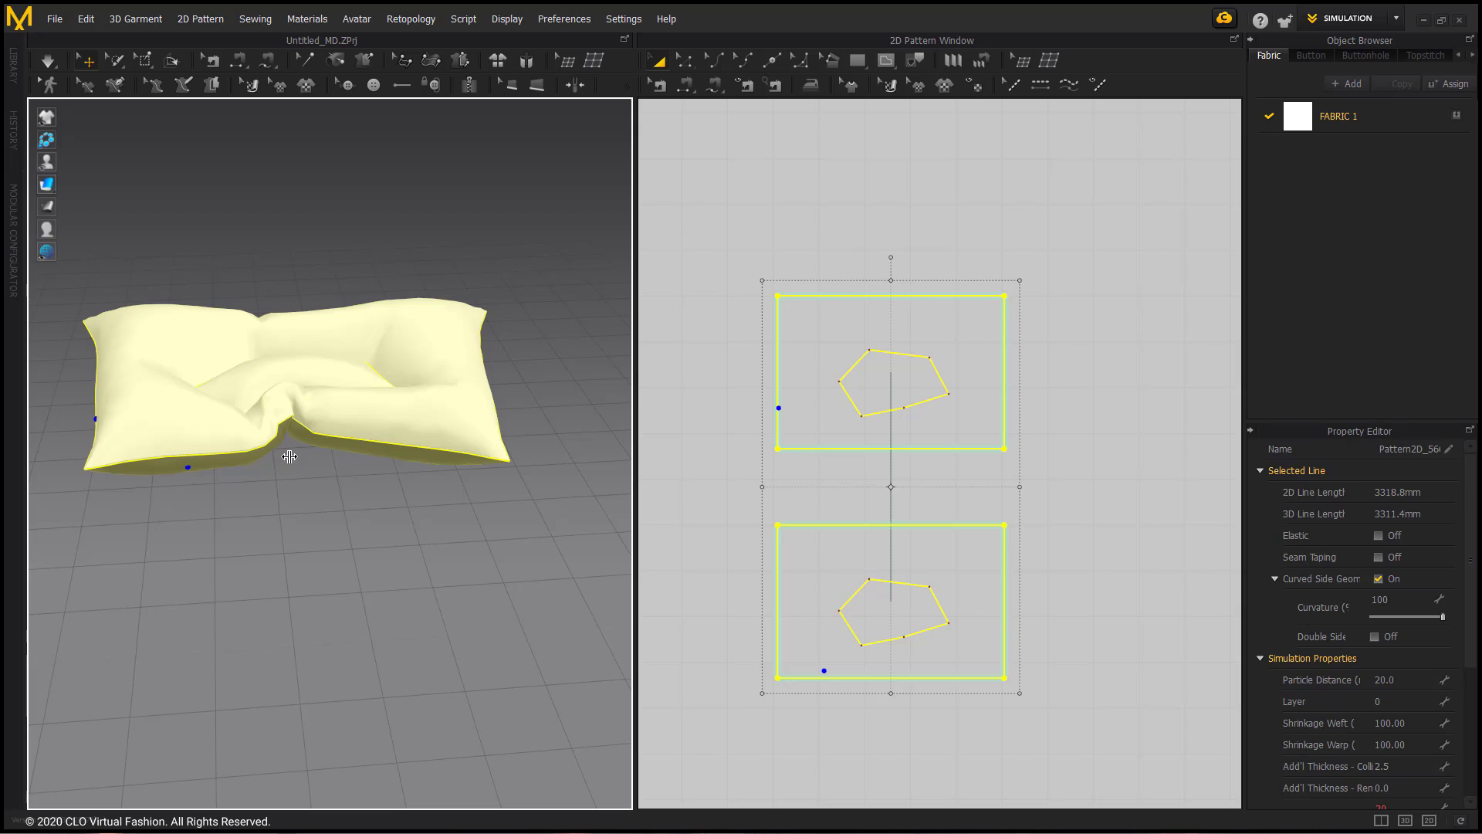
left_click(1133, 288)
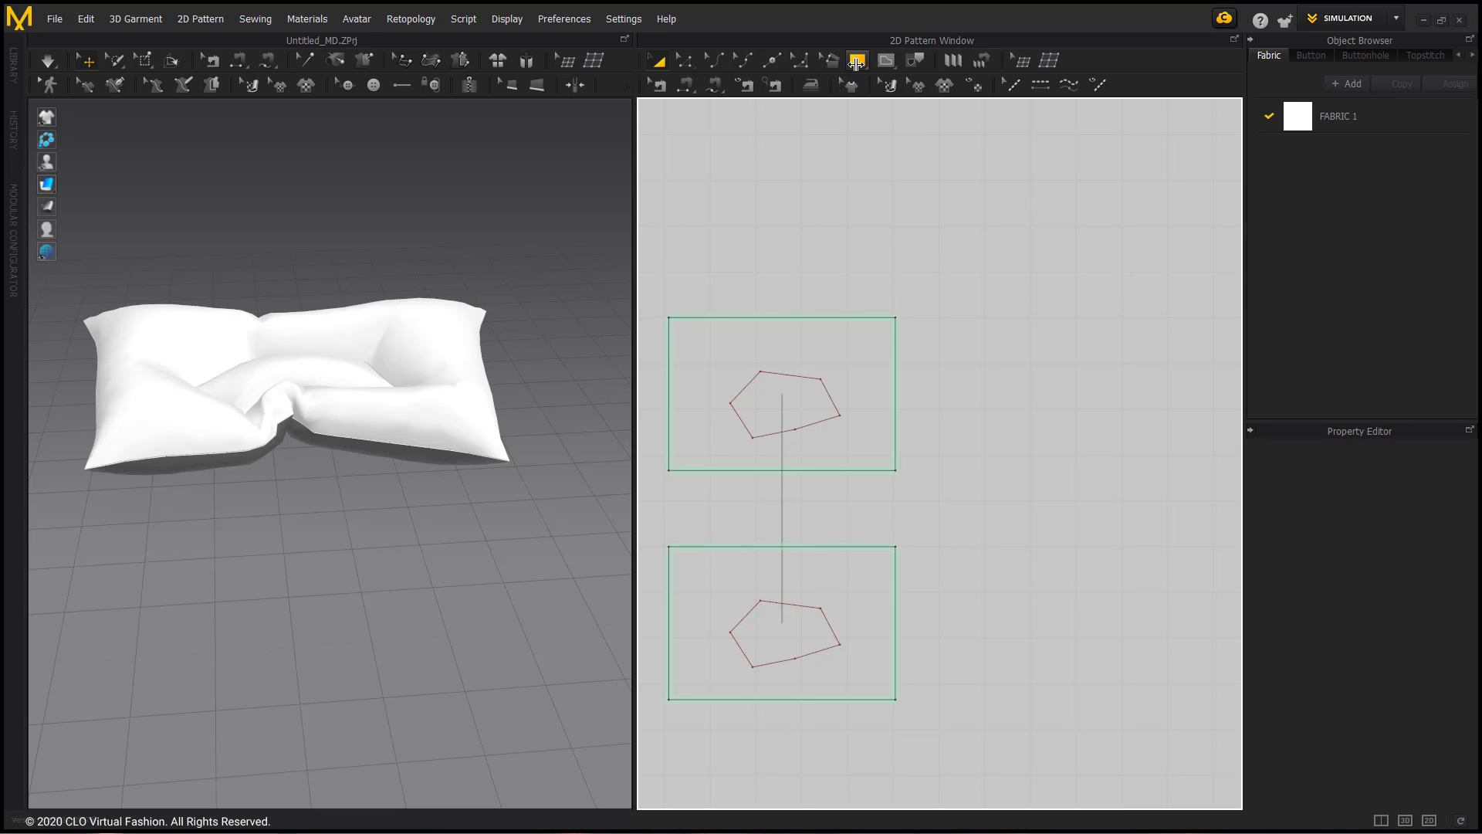
- Draw a new rectangle slightly larger than the upper pattern piece and move it into the empty space beside that piece
left_click(857, 62)
left_click_drag(663, 311, 900, 475)
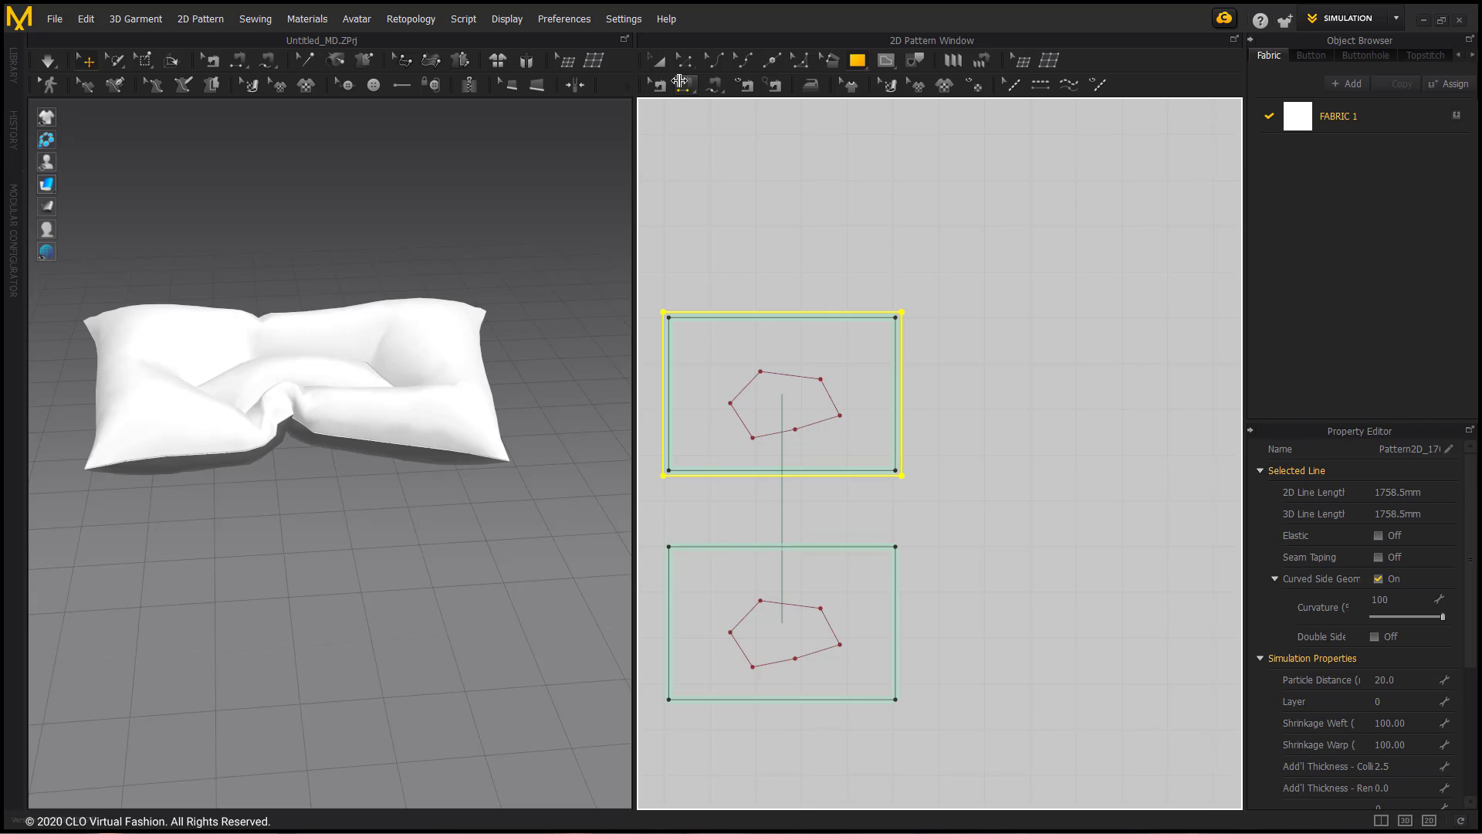
left_click(658, 60)
left_click_drag(788, 312, 1027, 312)
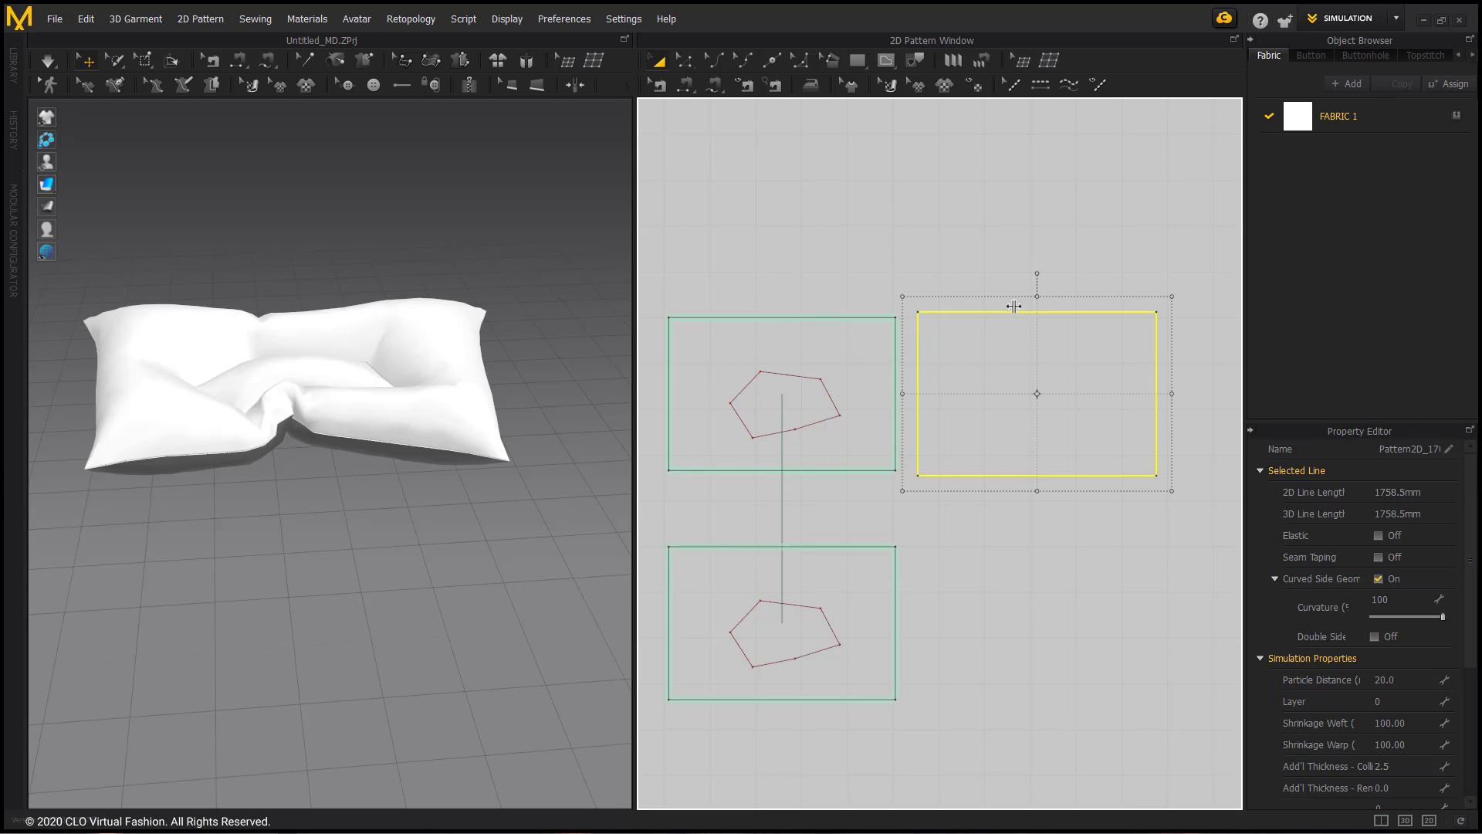
left_click_drag(1022, 309, 1032, 308)
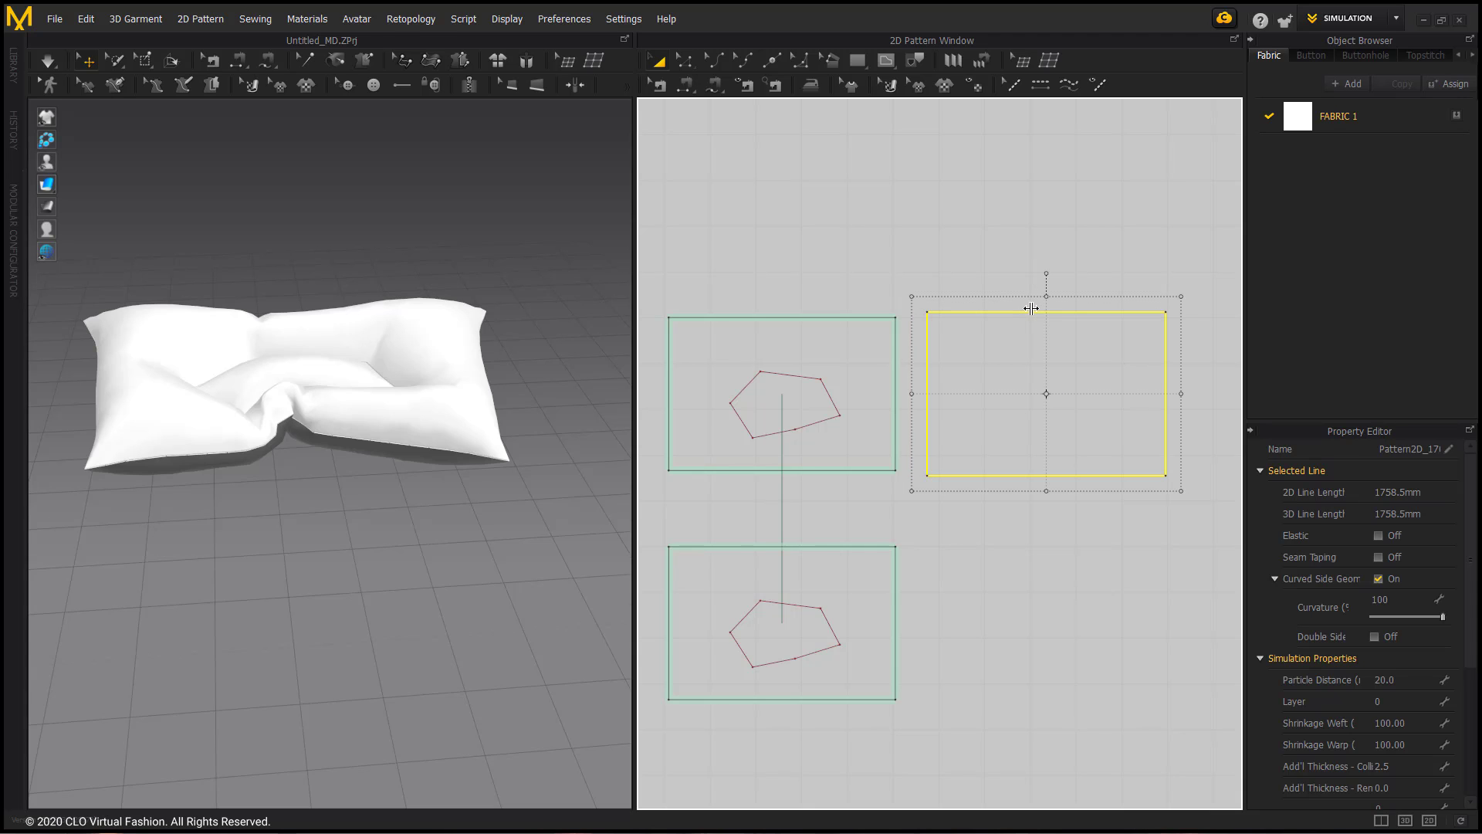
- Lay the new rectangle flat in 3D and position it horizontally just above the inflated pillow
scroll(440, 184, "down", 3)
left_click_drag(345, 164, 348, 653)
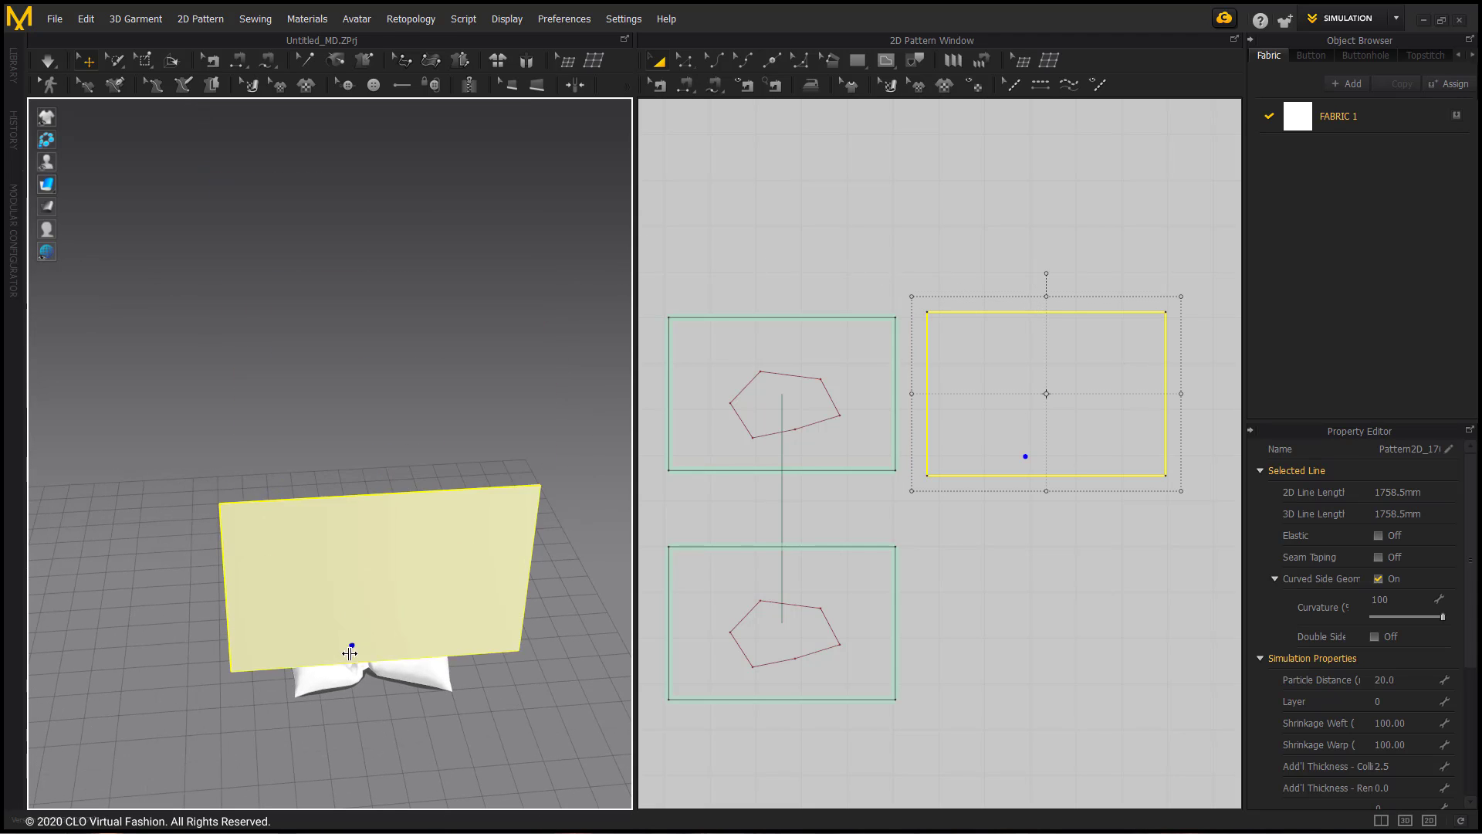
right_click_drag(349, 653, 499, 557)
left_click(501, 556)
left_click_drag(501, 556, 548, 688)
left_click(572, 694)
right_click_drag(412, 749, 366, 694)
left_click(1018, 440)
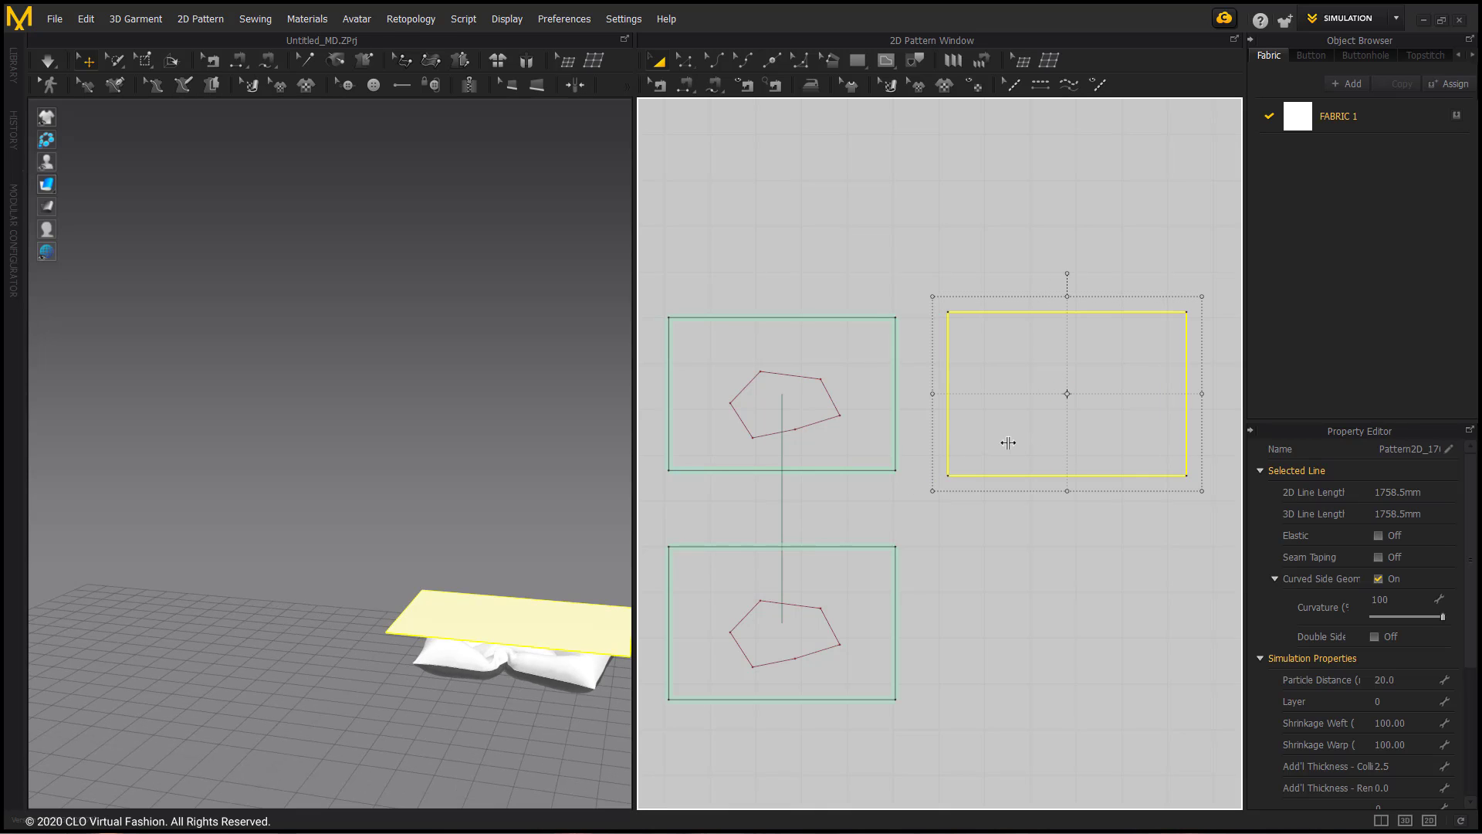
right_click_drag(1004, 443, 993, 433)
key("2")
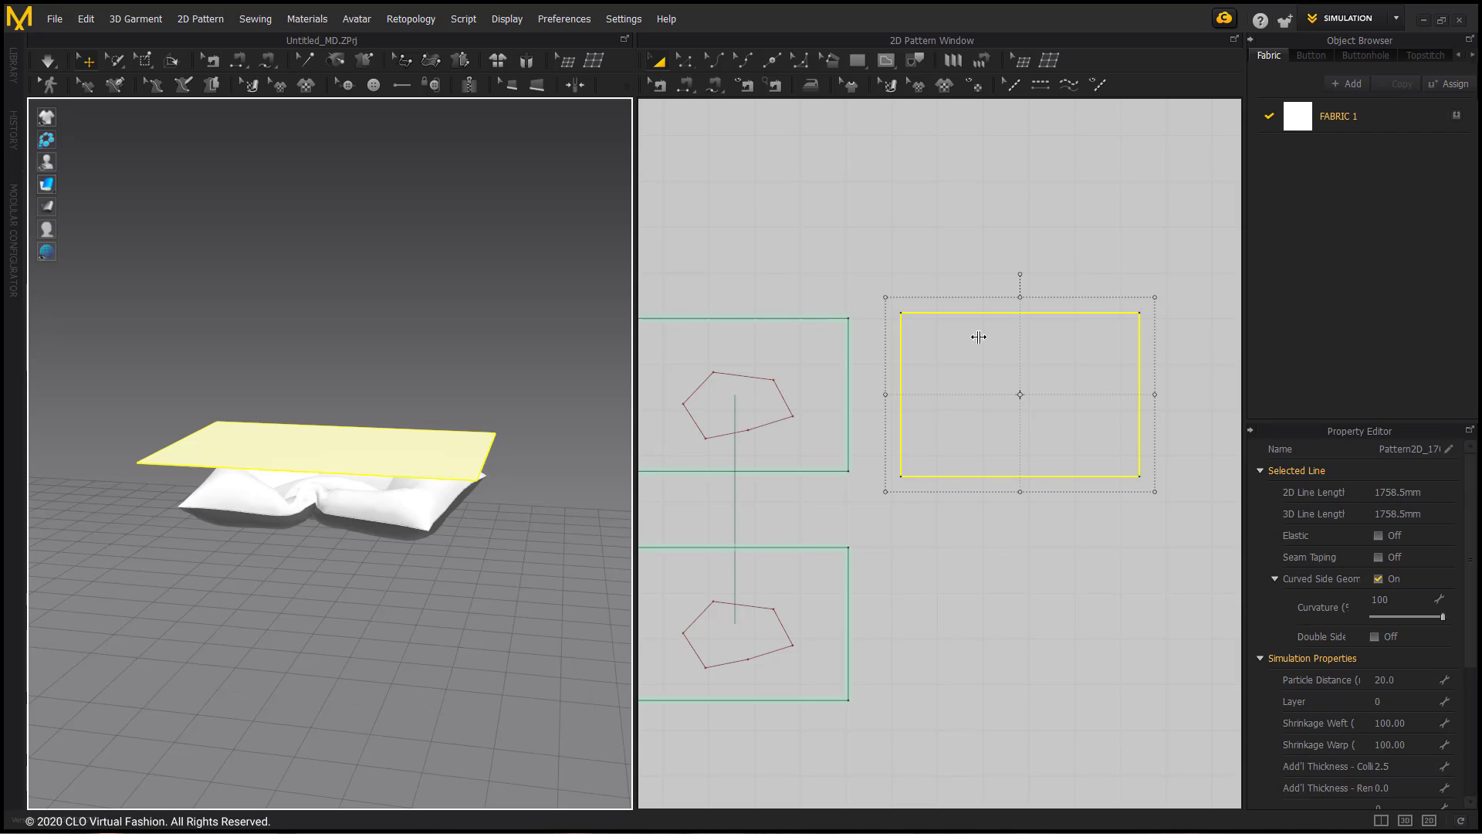
- Start an Offset Pattern Outline on the new rectangle and set the distance to 50 mm
left_click(822, 135)
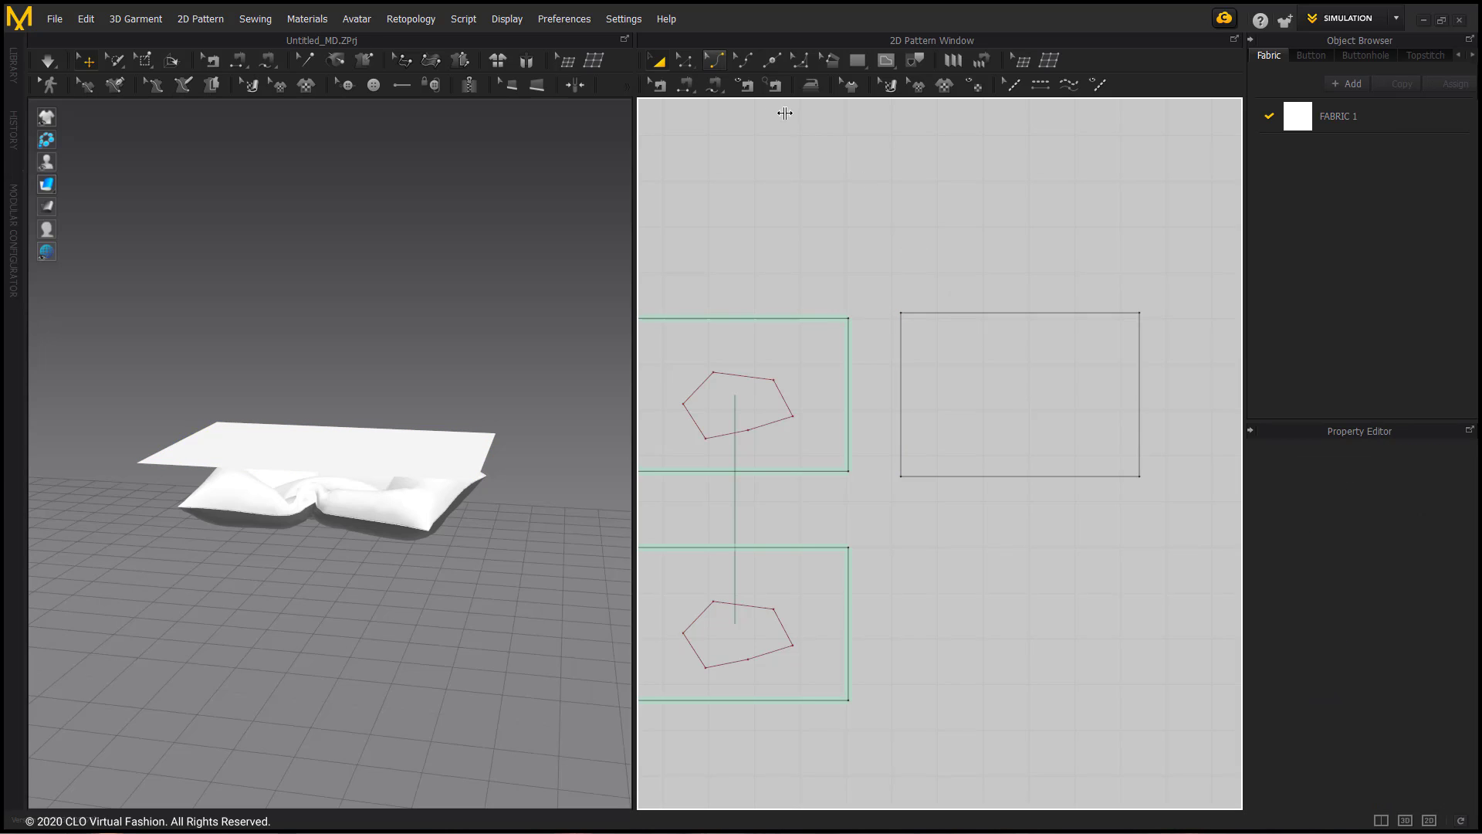
left_click(686, 60)
left_click(660, 64)
left_click(1006, 355)
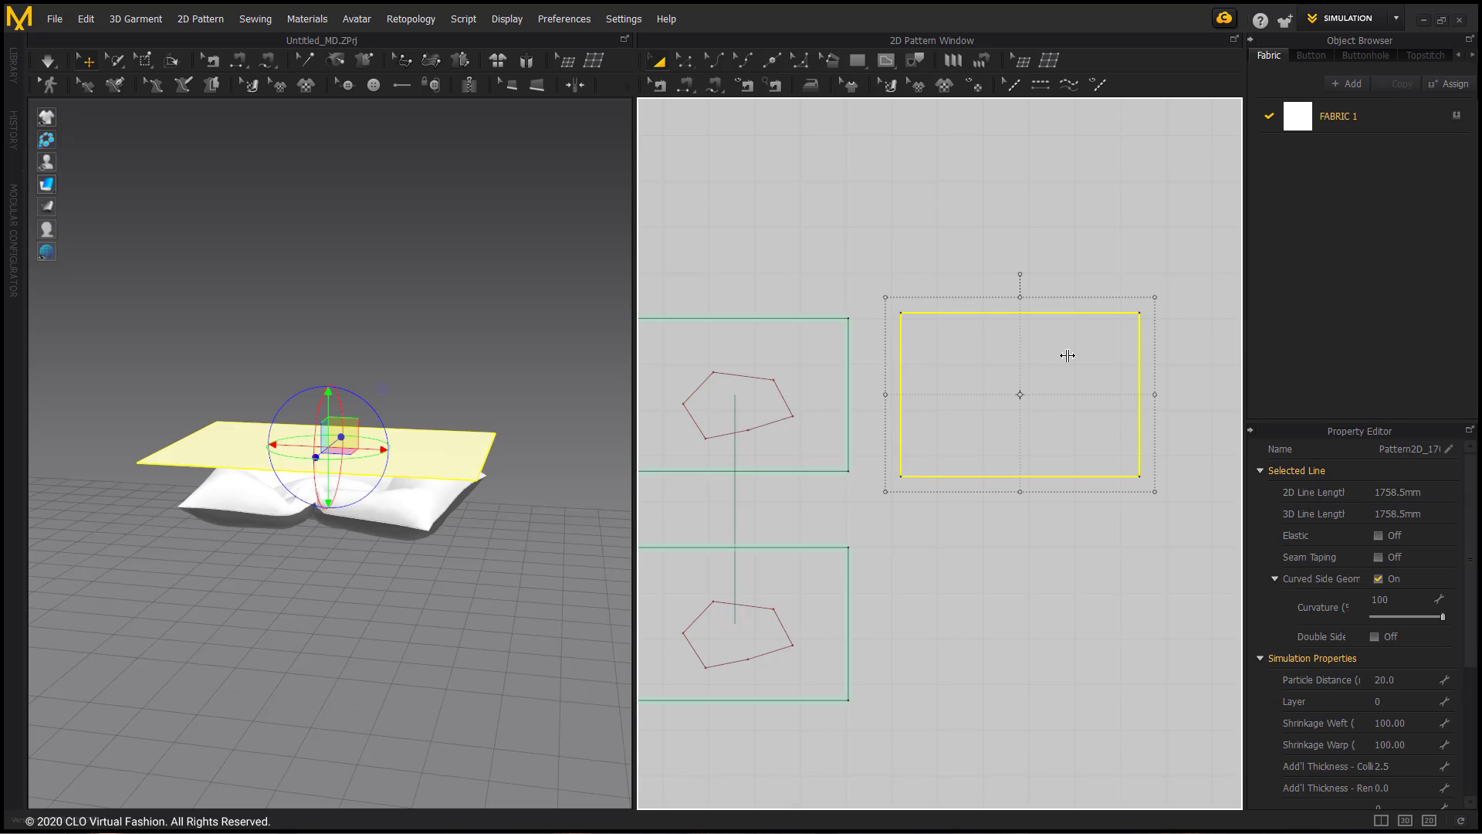
right_click(1066, 355)
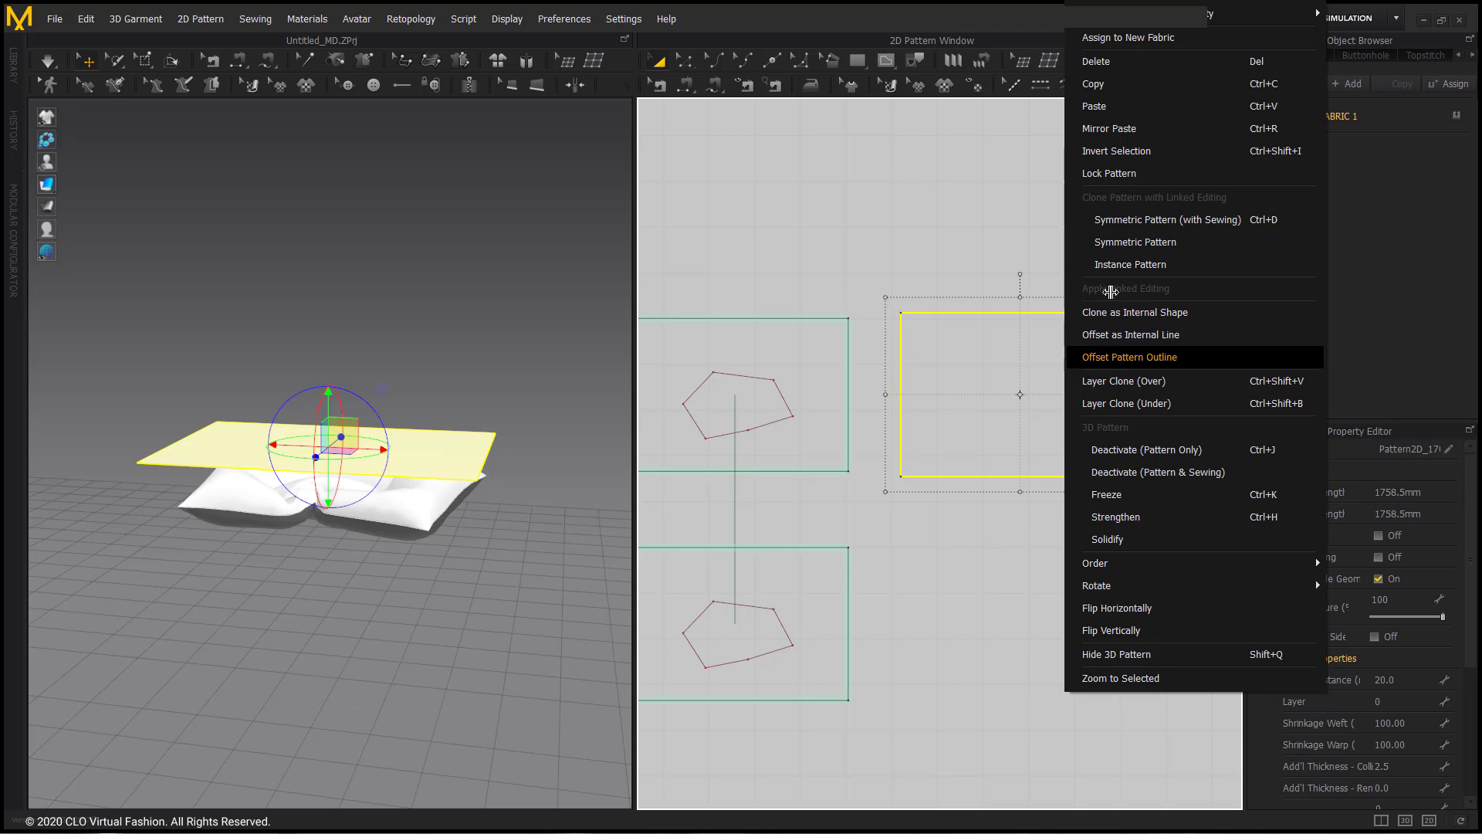
left_click(1184, 357)
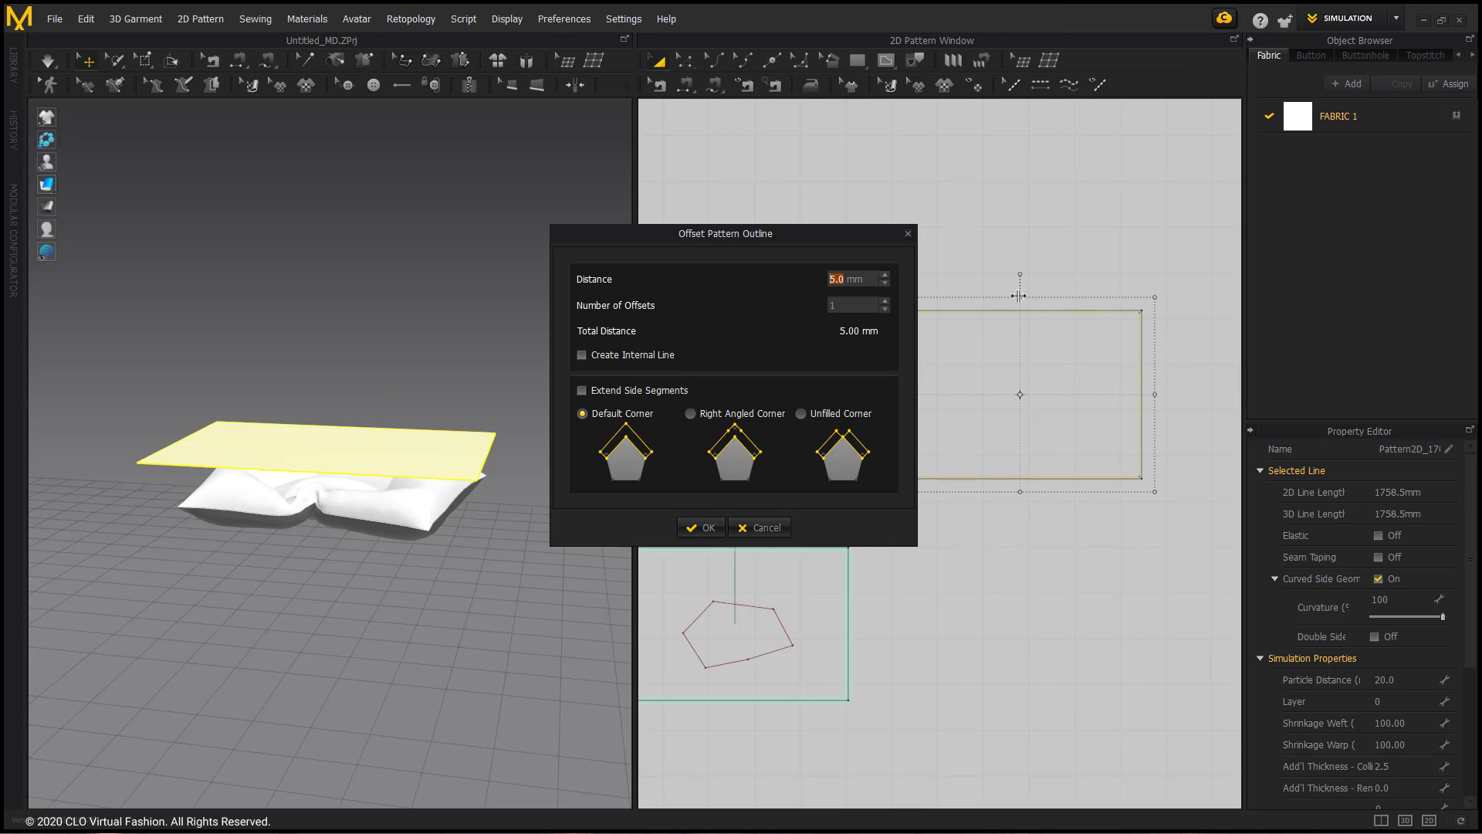
left_click_drag(853, 238, 785, 154)
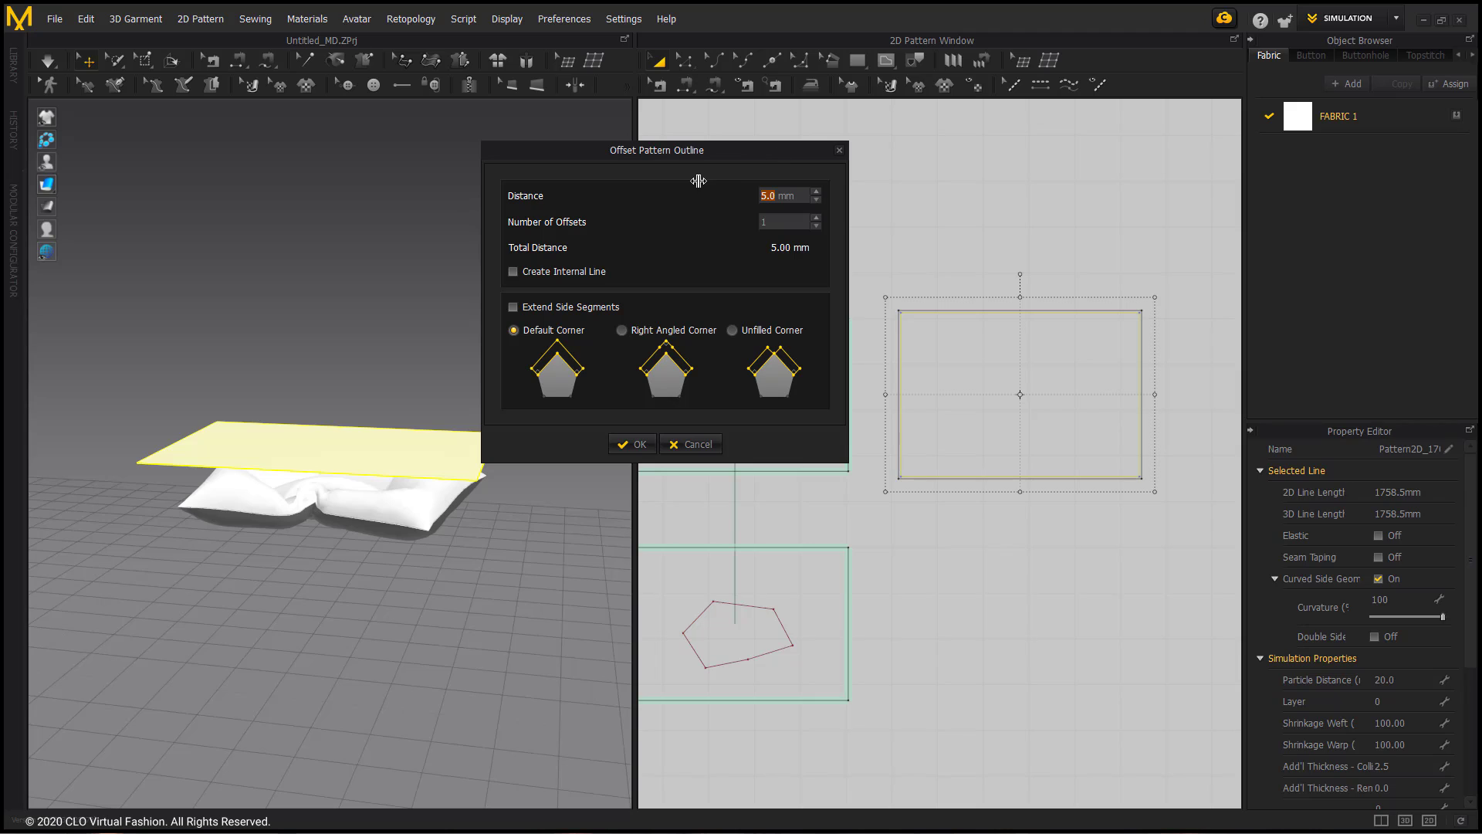
type("50")
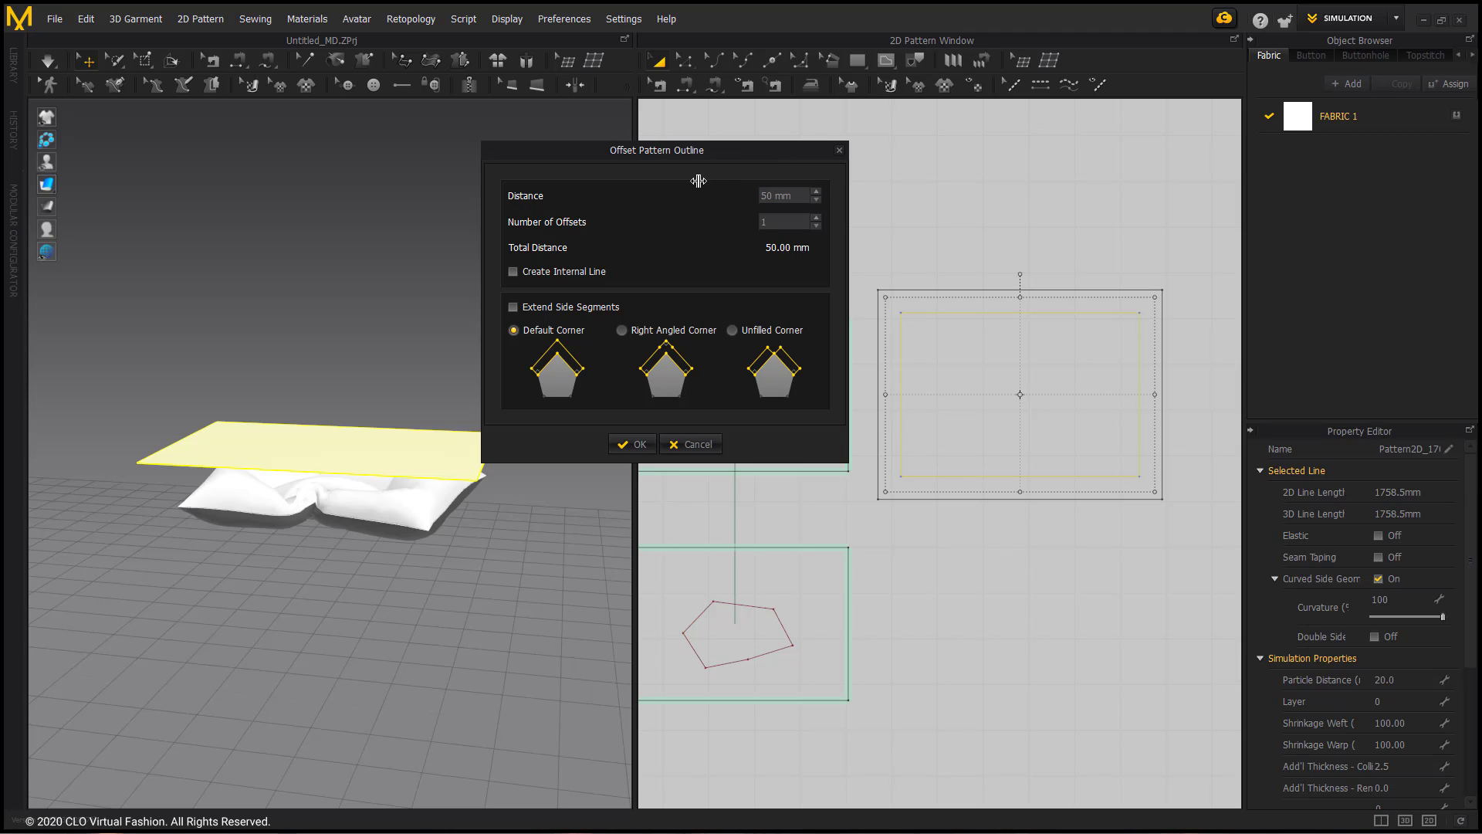
- Try a higher number of offsets for the rectangle's outline and return it to 1
left_click(814, 217)
left_click(815, 217)
left_click(815, 225)
left_click(816, 225)
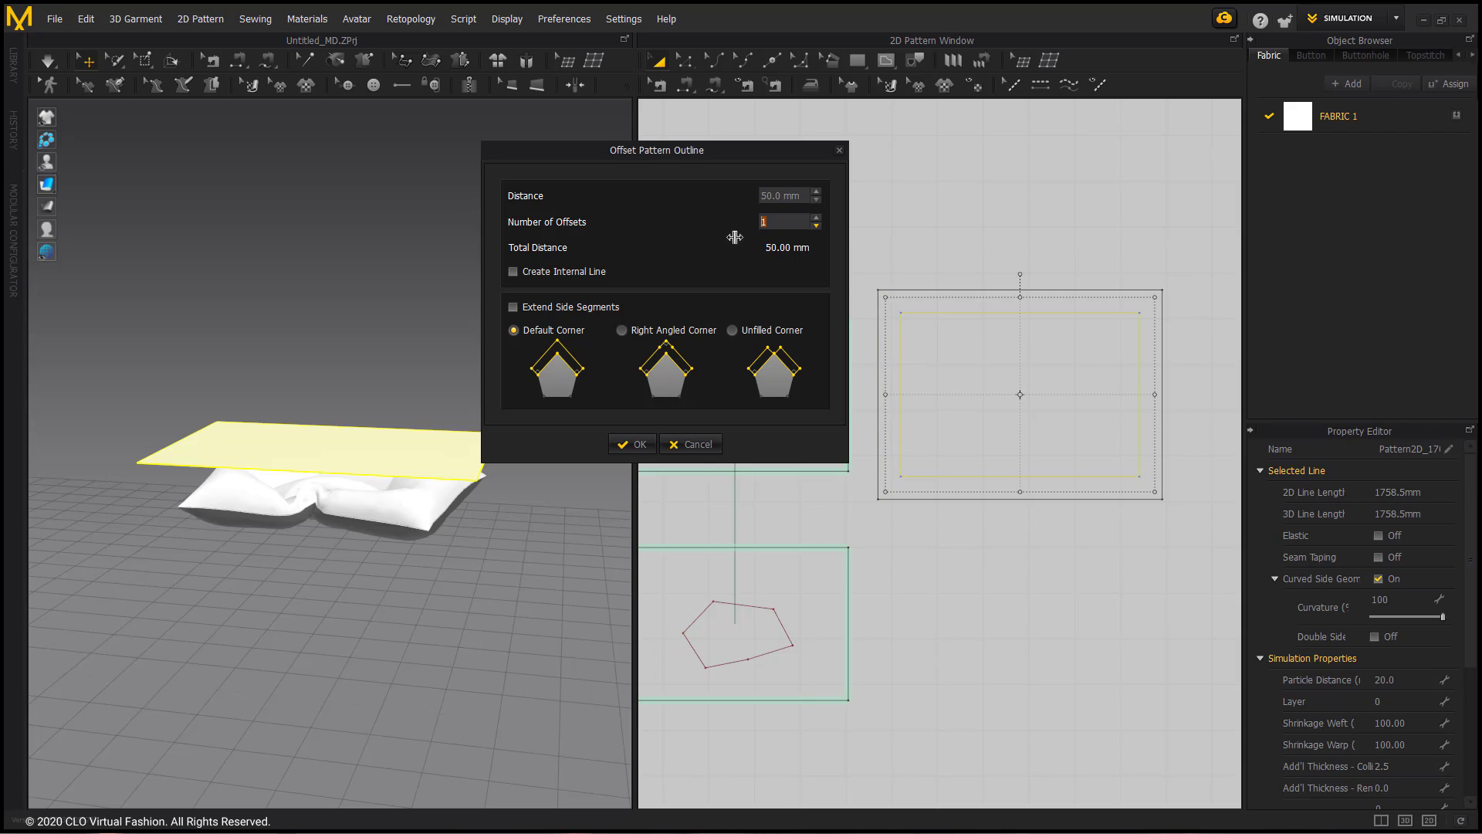
- Enable Create Internal Line, preview three offsets, and apply the outline offset with the number of offsets at 1
left_click(513, 271)
left_click(815, 217)
left_click(815, 217)
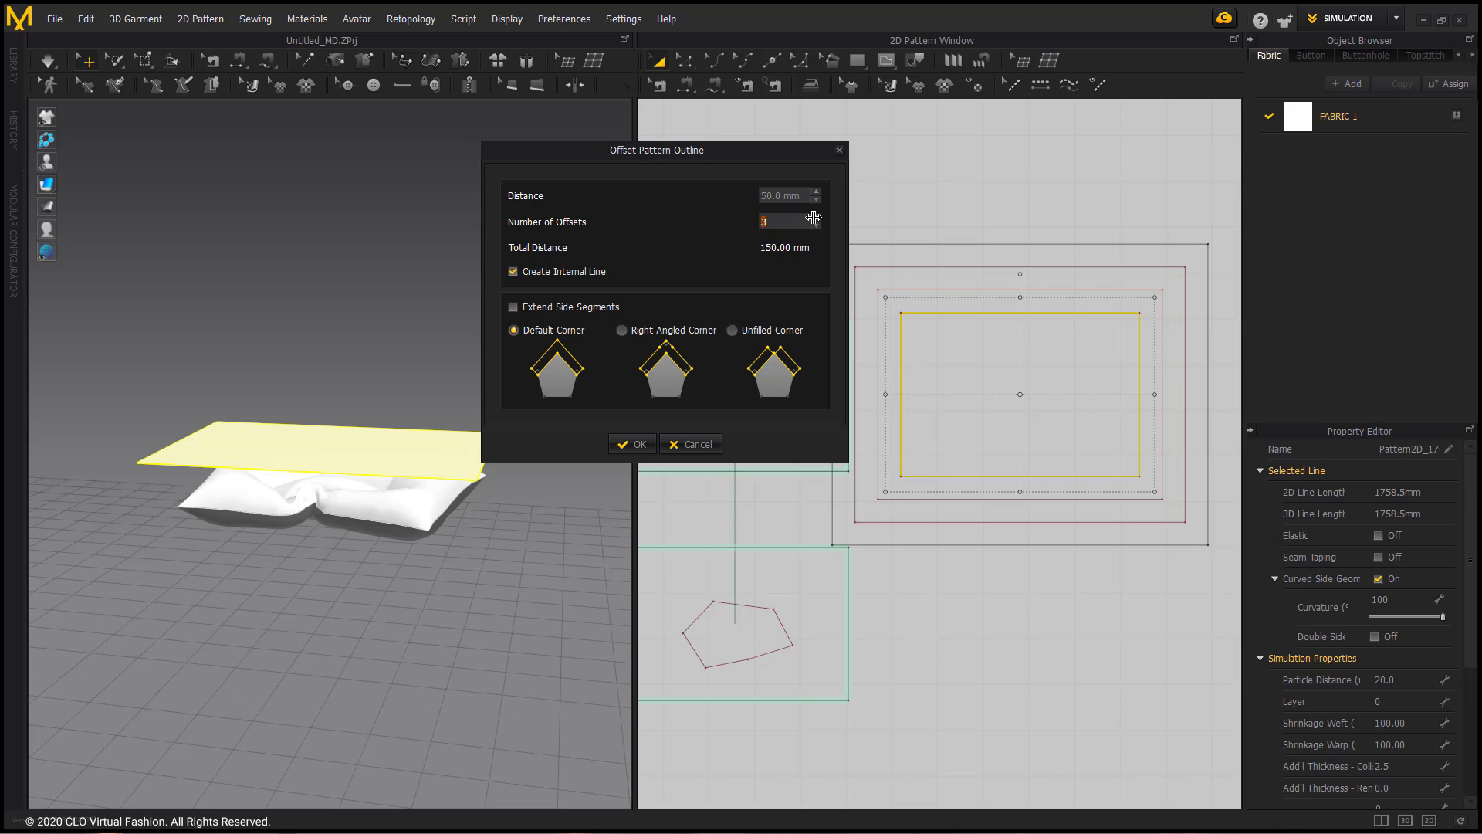
left_click(815, 224)
left_click(815, 224)
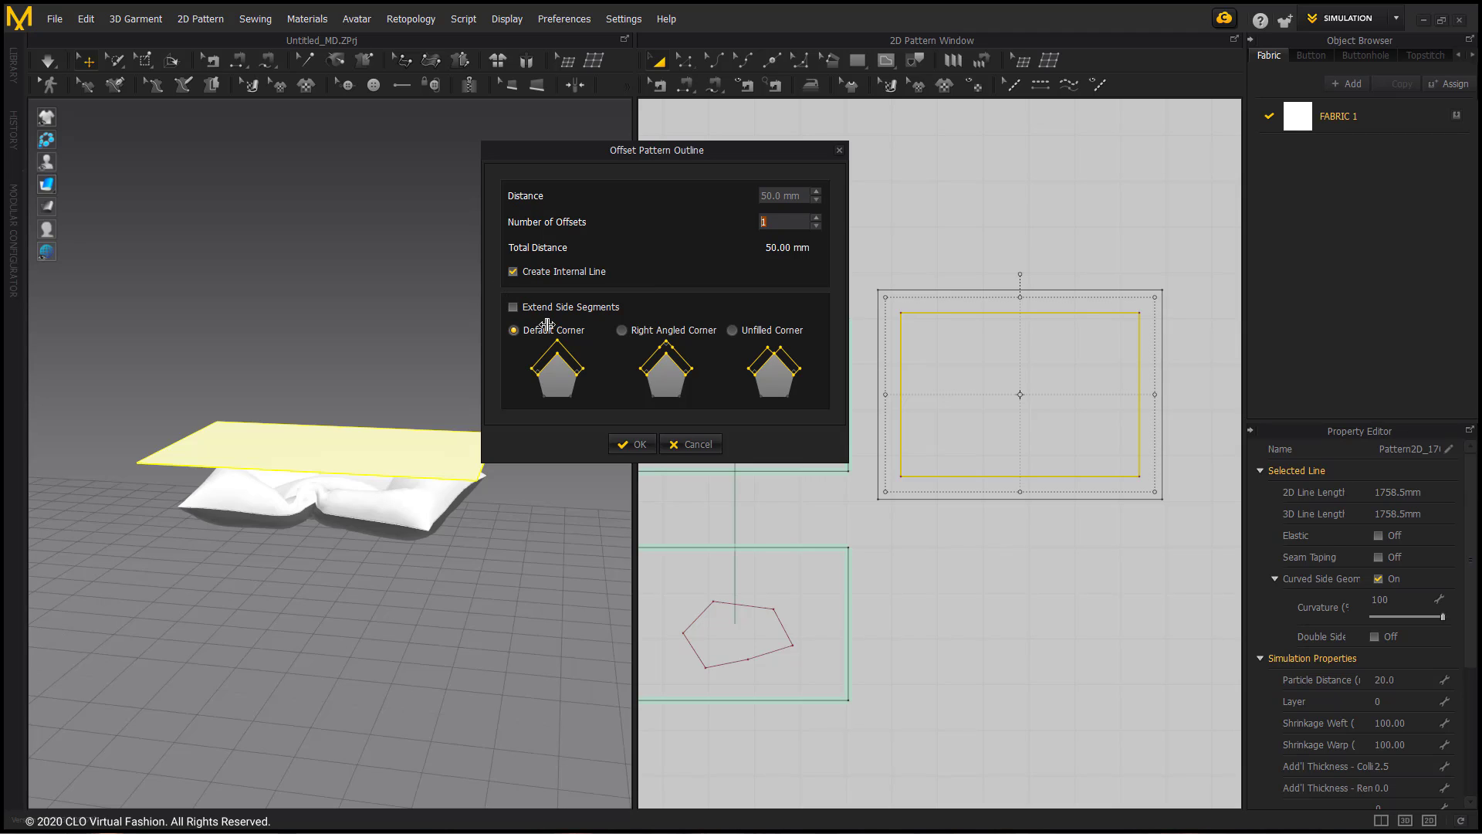
left_click(625, 444)
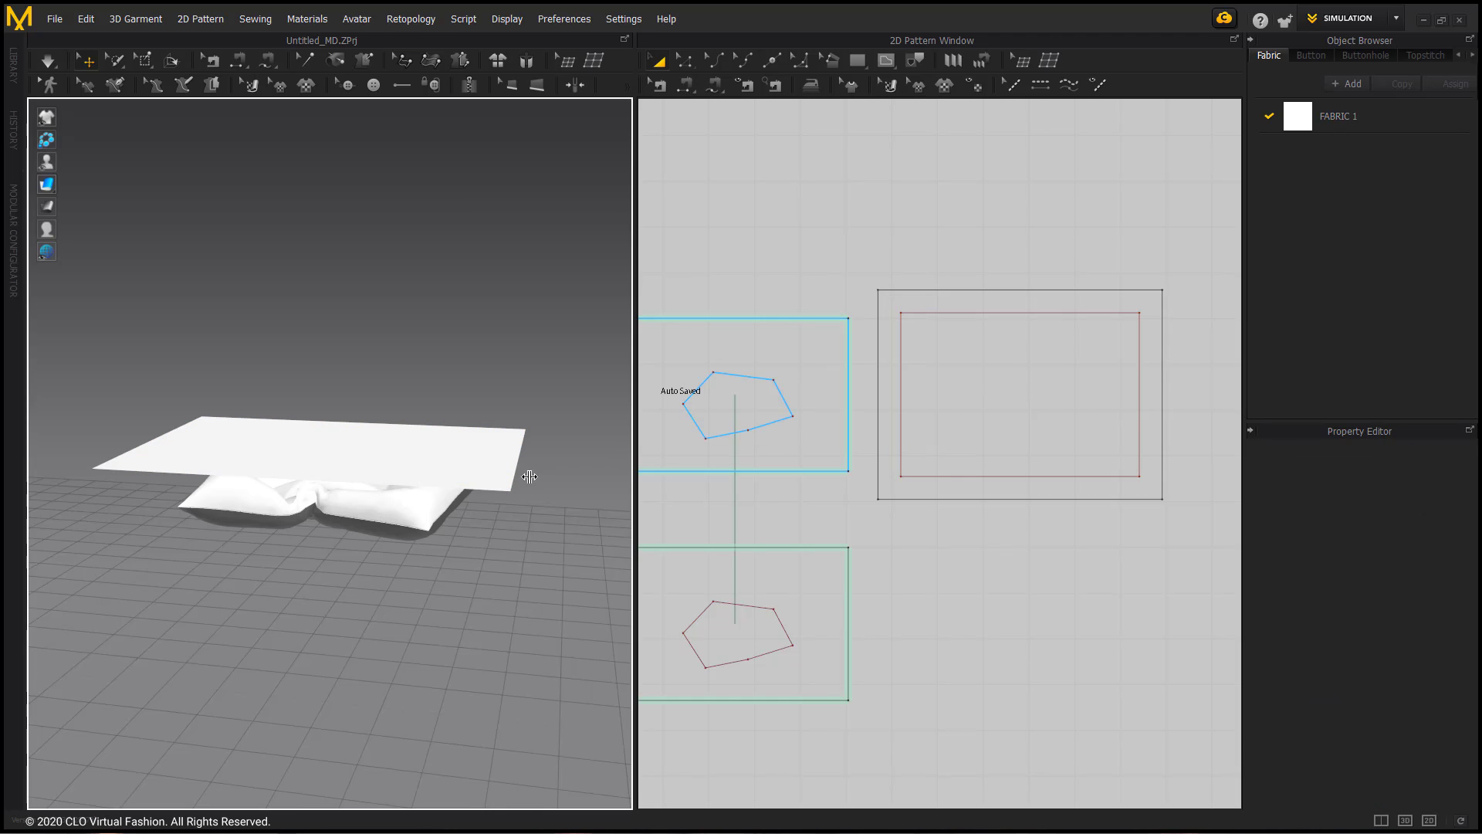
- Create a Layer Clone (Under) of the bordered rectangle and place it directly below the original in the 2D pattern layout
right_click_drag(525, 477, 585, 502)
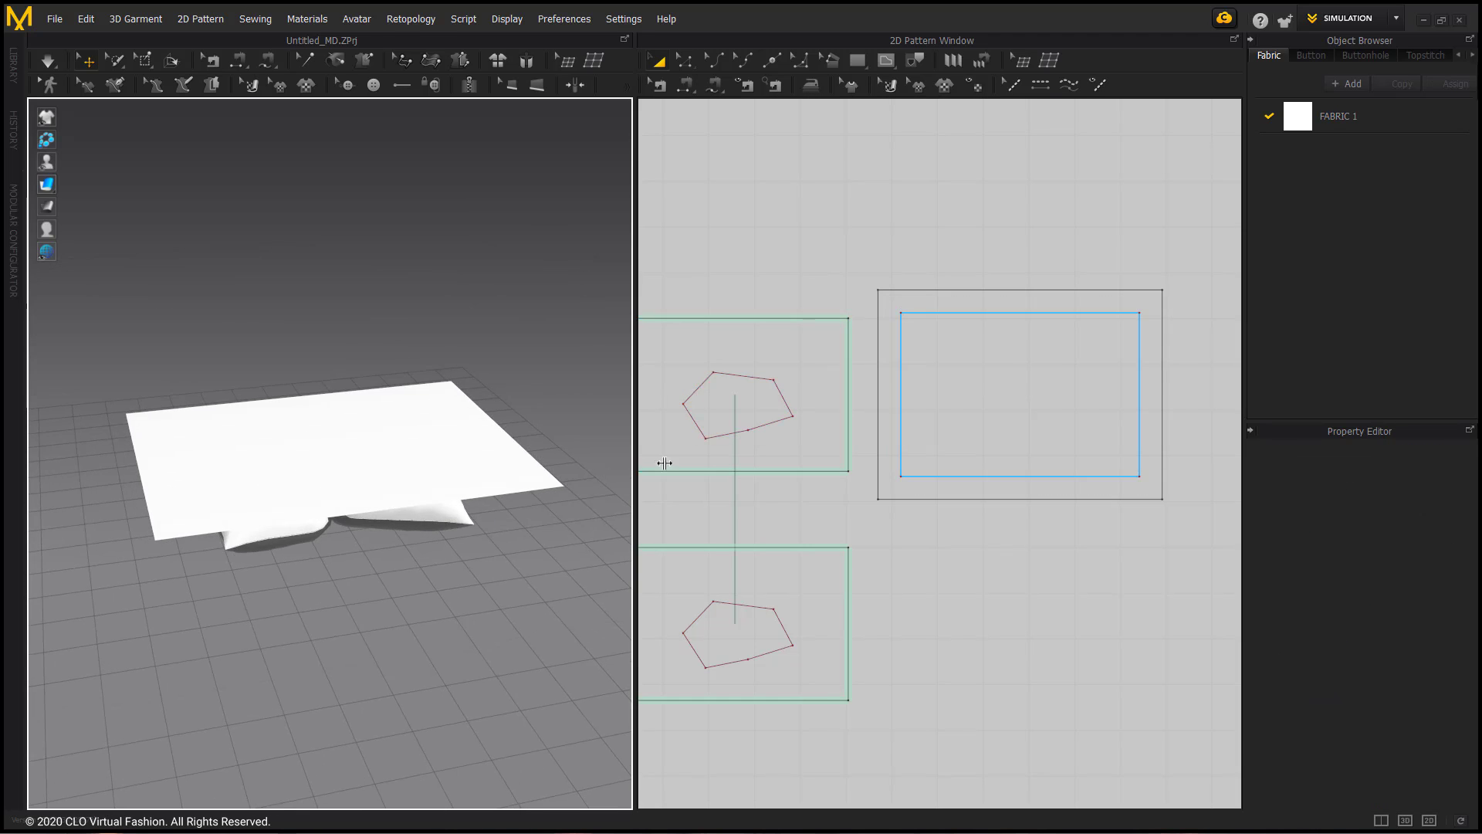
left_click(986, 302)
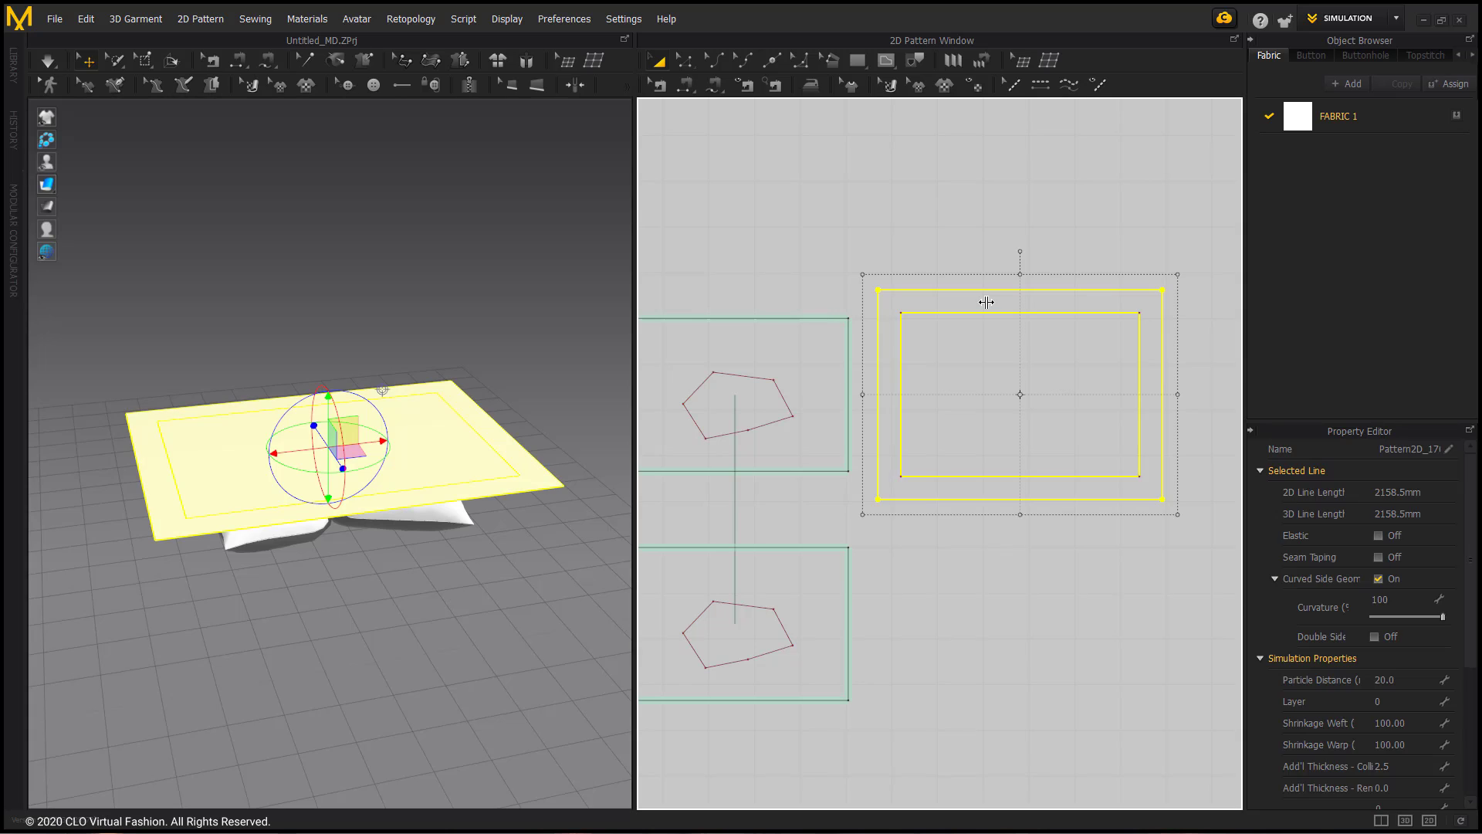
right_click(1024, 297)
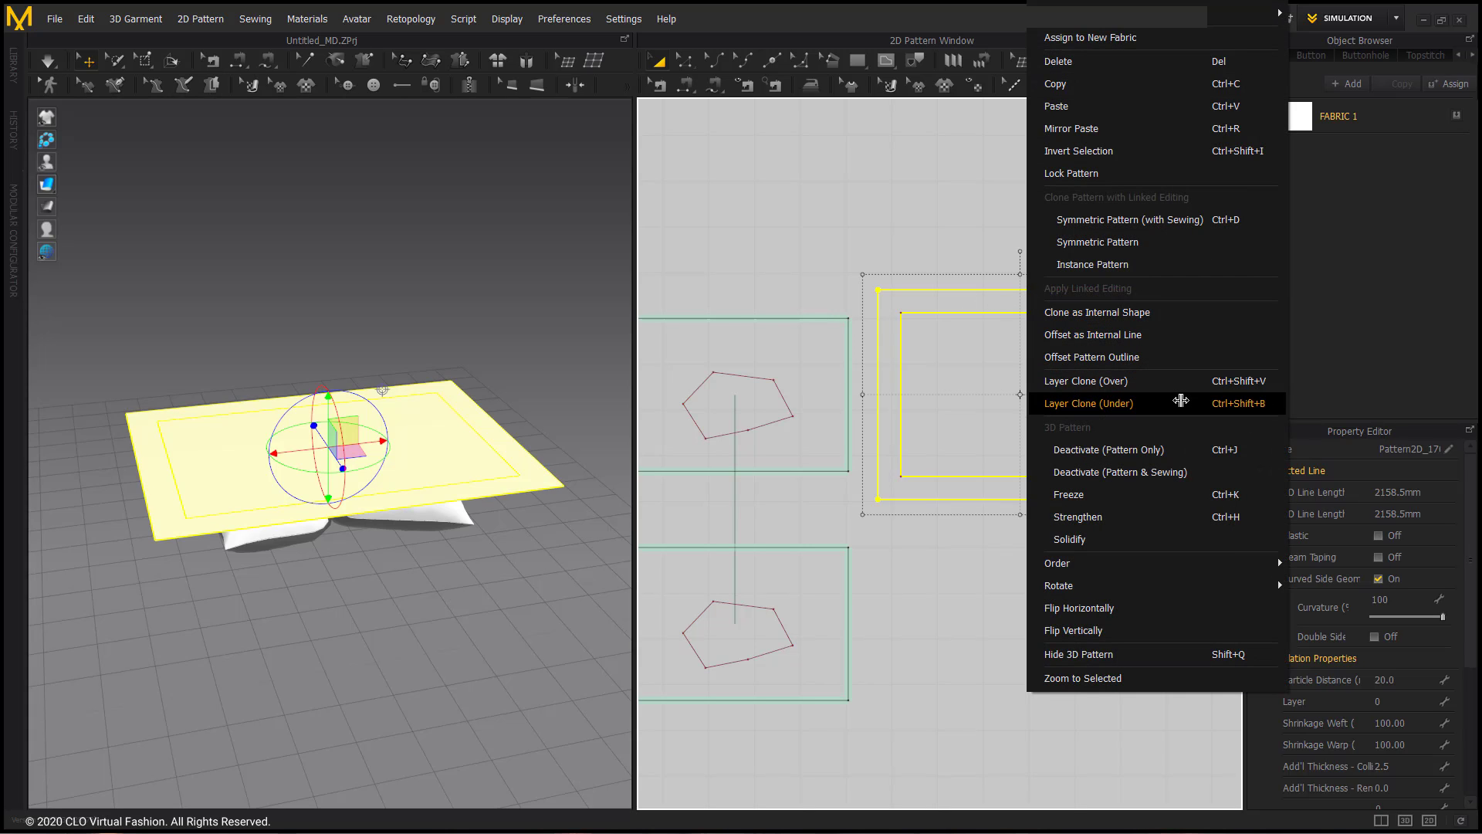
left_click(1181, 400)
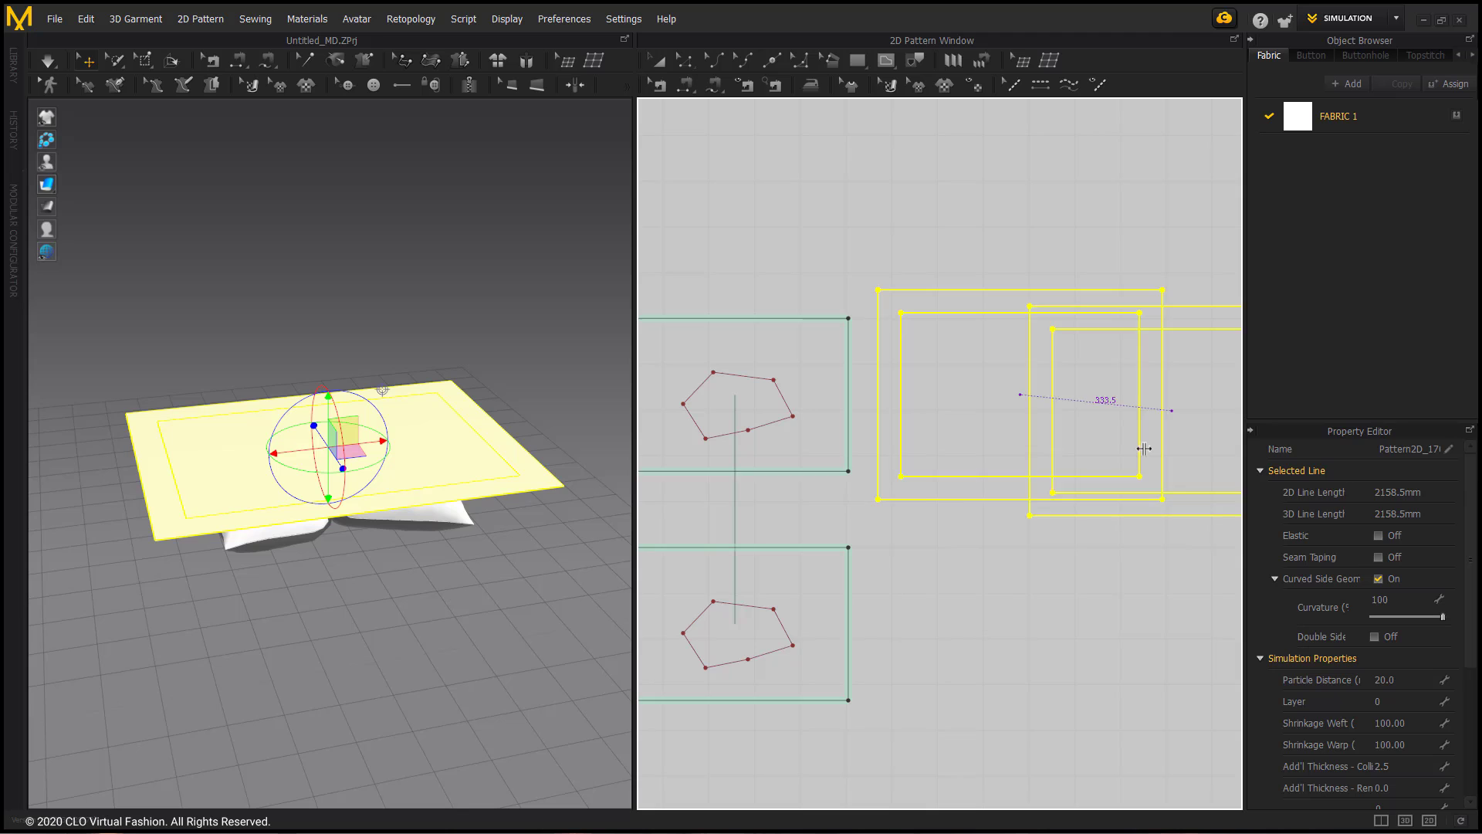
left_click(1013, 620)
- Lower the cloned bordered rectangle in 3D until it sits beneath the inflated pillow
key("2")
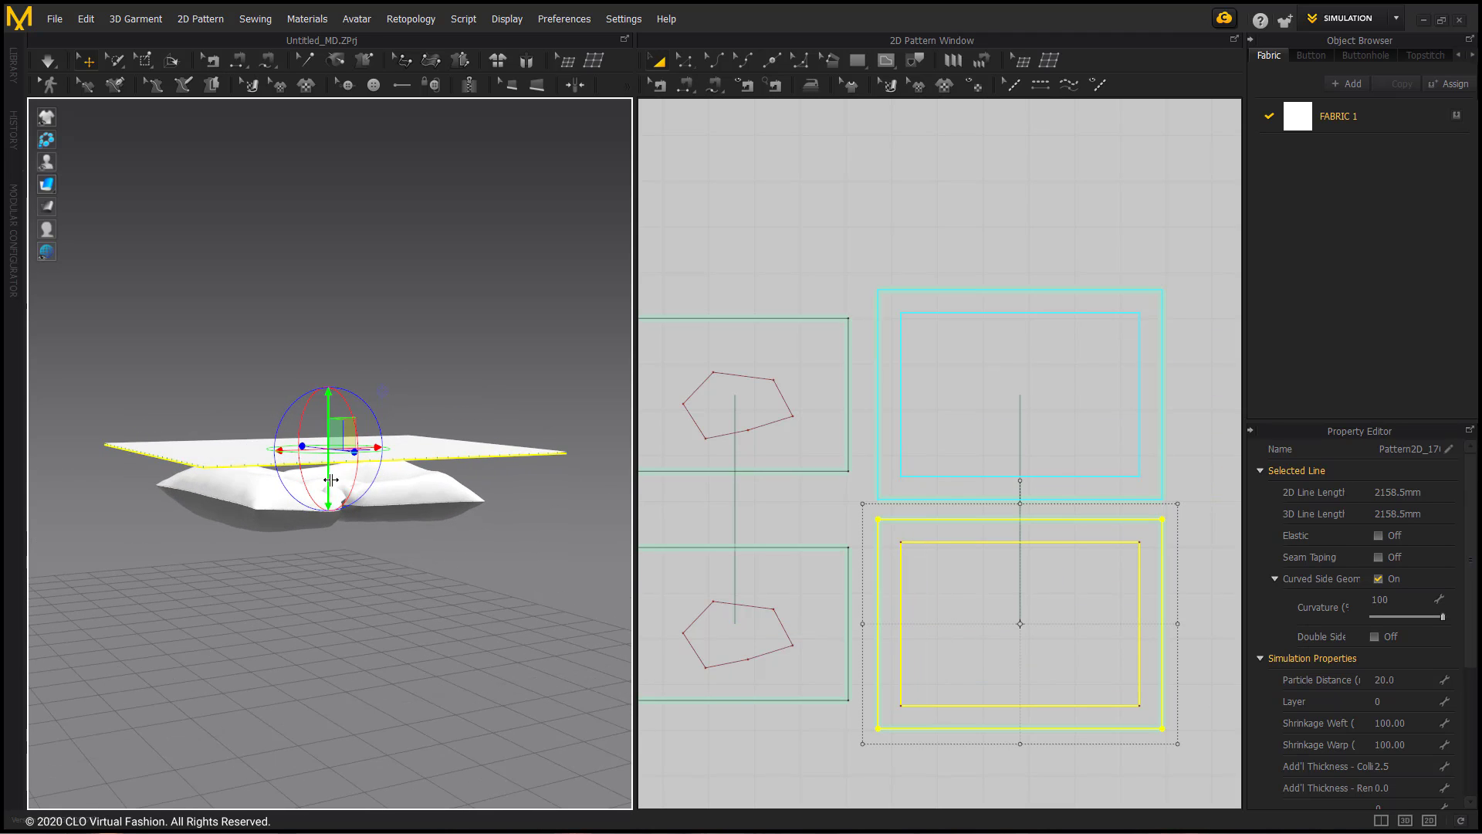
left_click_drag(330, 484, 317, 584)
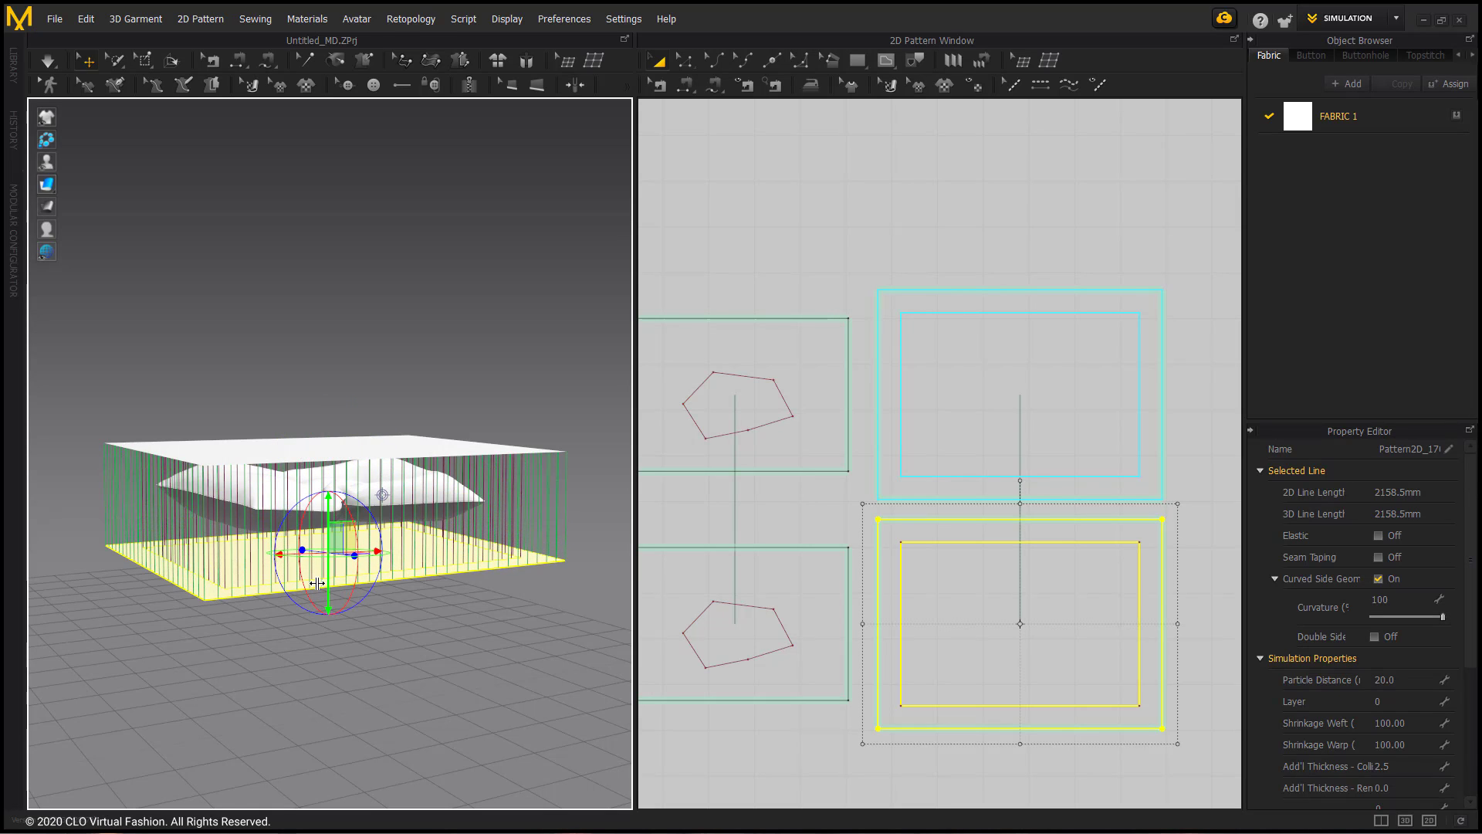
right_click_drag(317, 584, 305, 566)
left_click(502, 380)
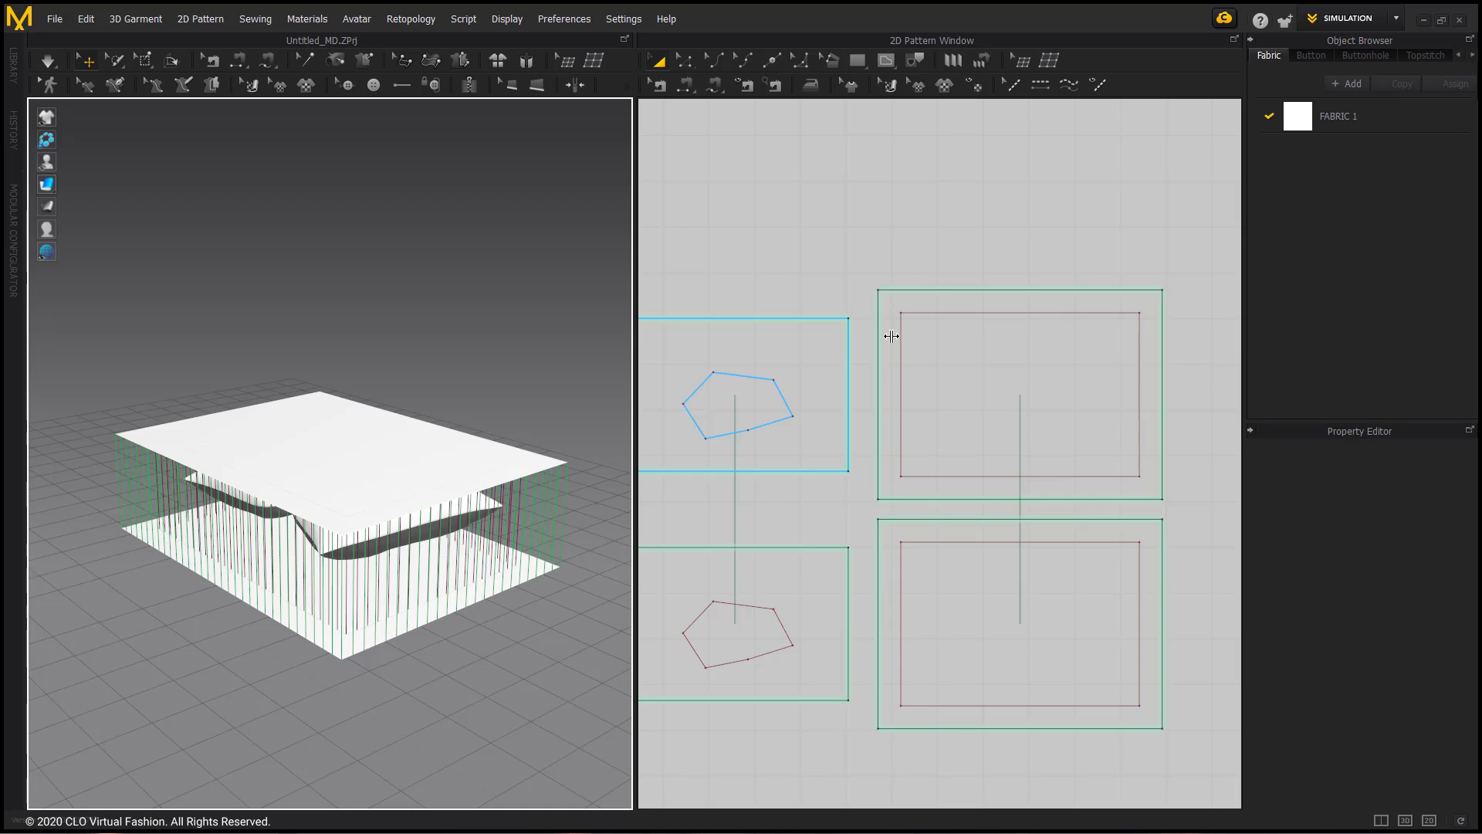
- Select both layers of the inflated pillow between the two bordered rectangles and freeze them
key("2")
key("space")
left_click(364, 466)
left_click(332, 482, "shift")
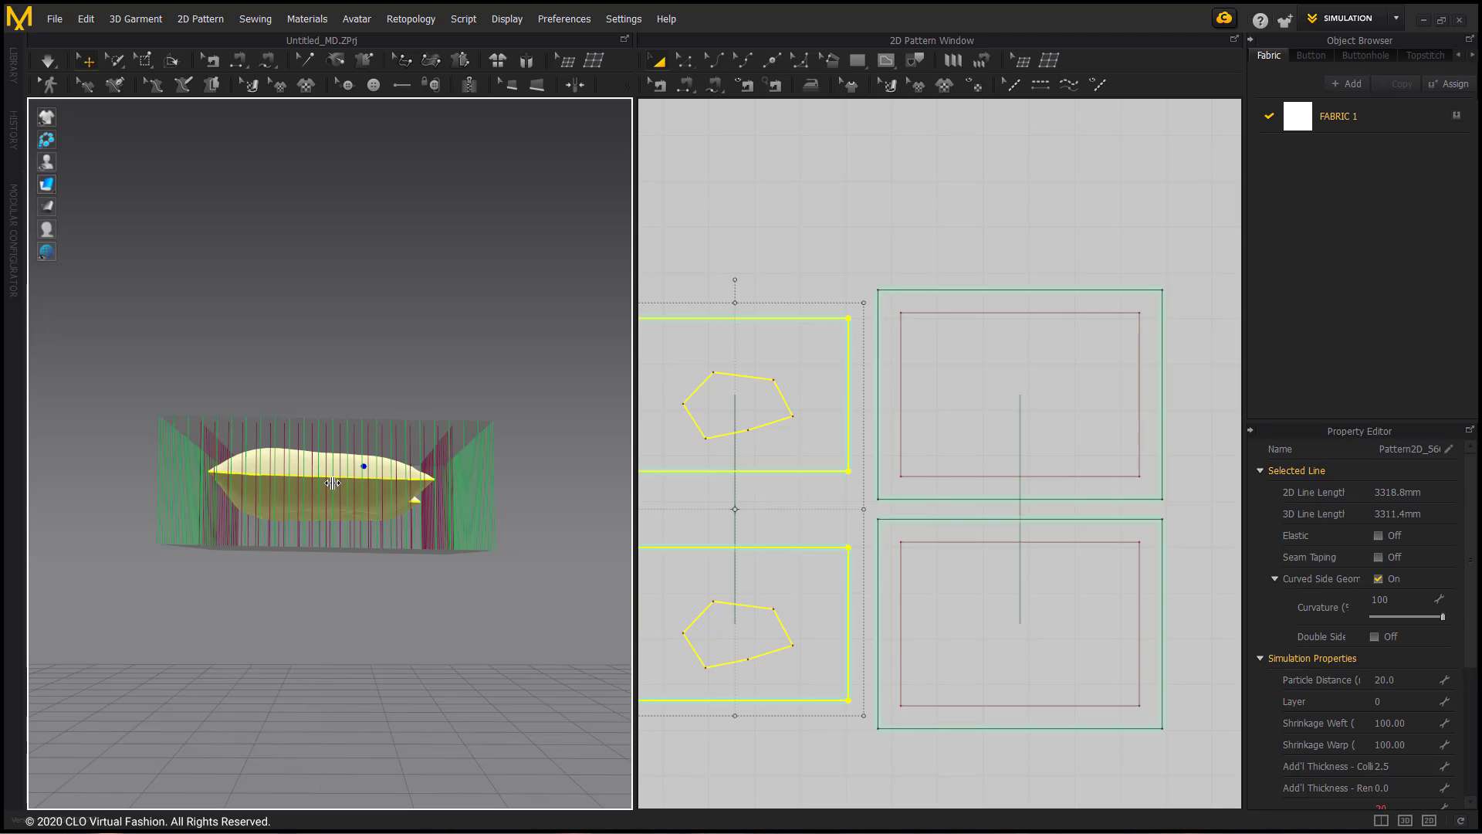
right_click(322, 486)
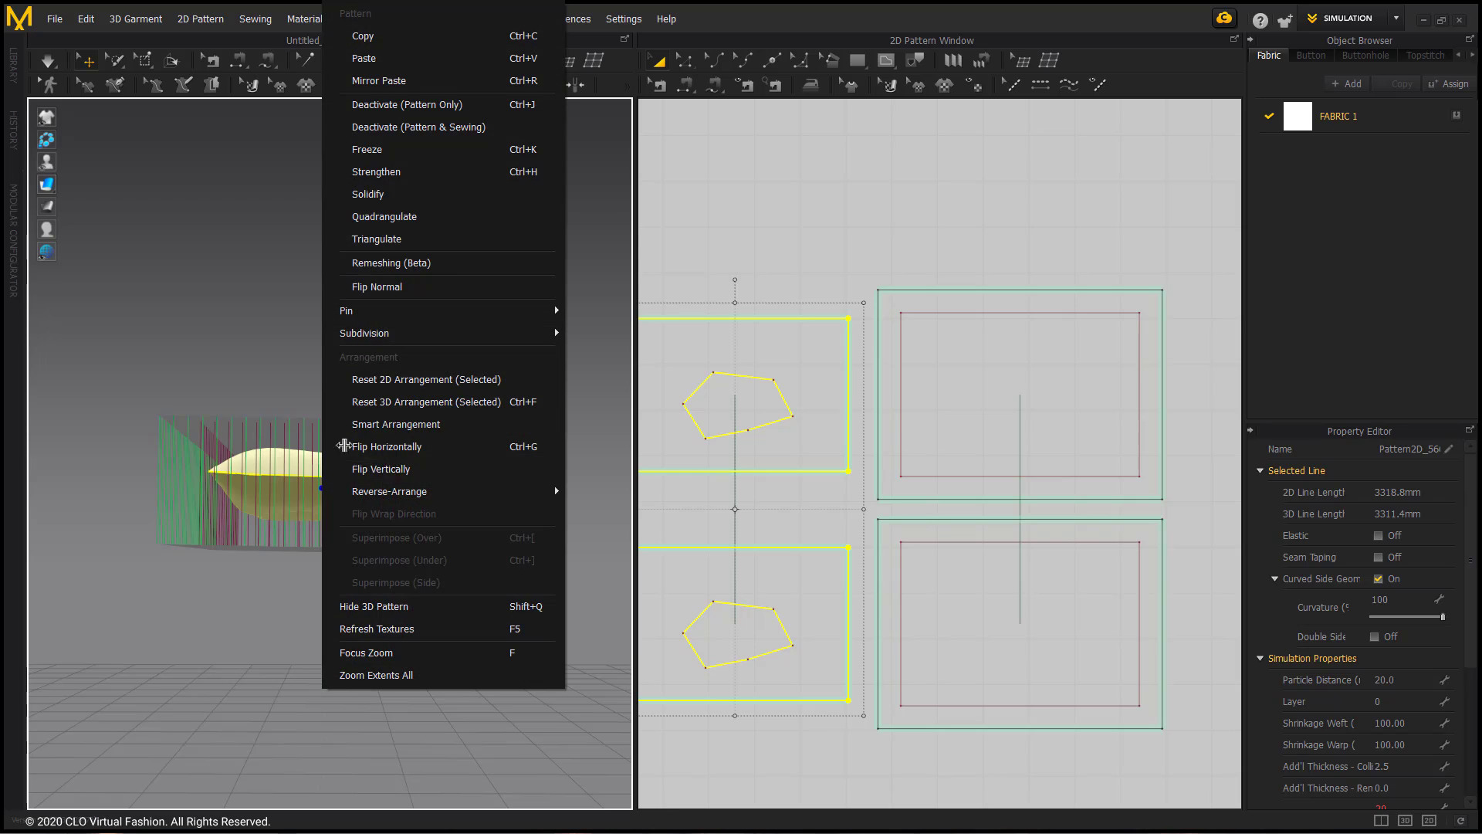
left_click(502, 154)
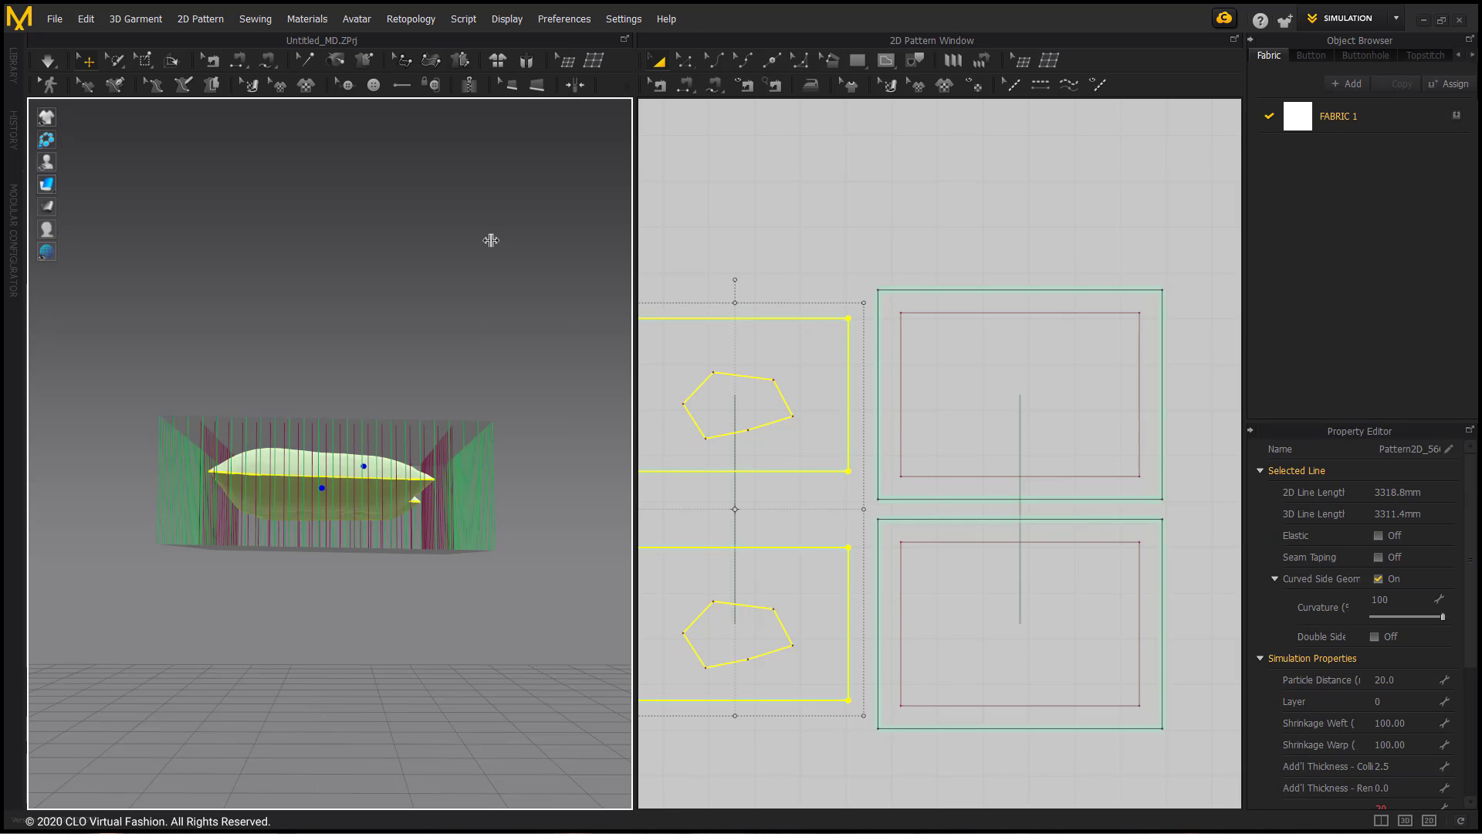
left_click(489, 254)
- Run the simulation so the two bordered rectangles sew together around the frozen pillow
right_click_drag(473, 335, 263, 339)
left_click(46, 57)
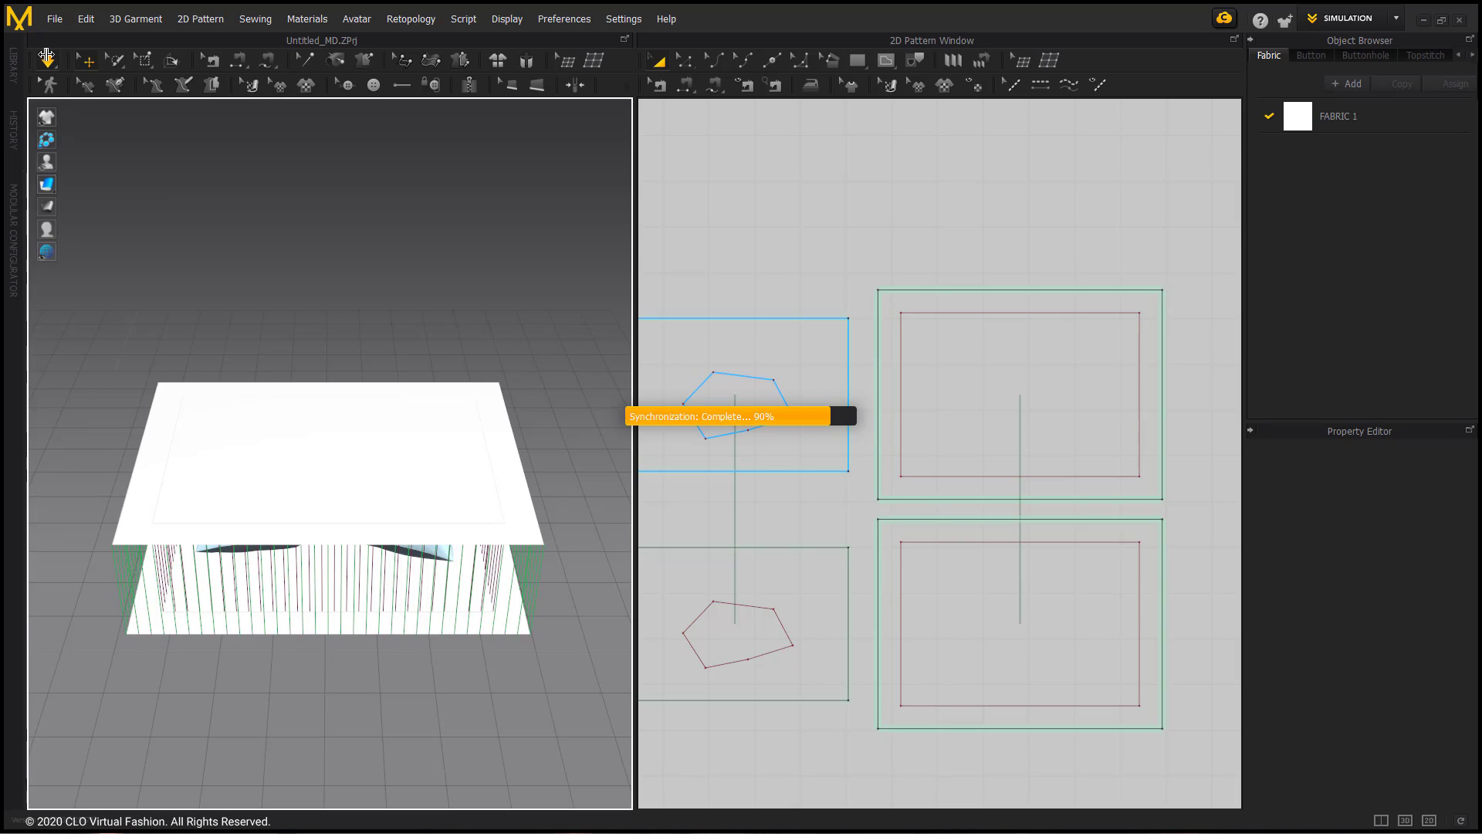
left_click(330, 575)
right_click_drag(400, 488, 355, 443)
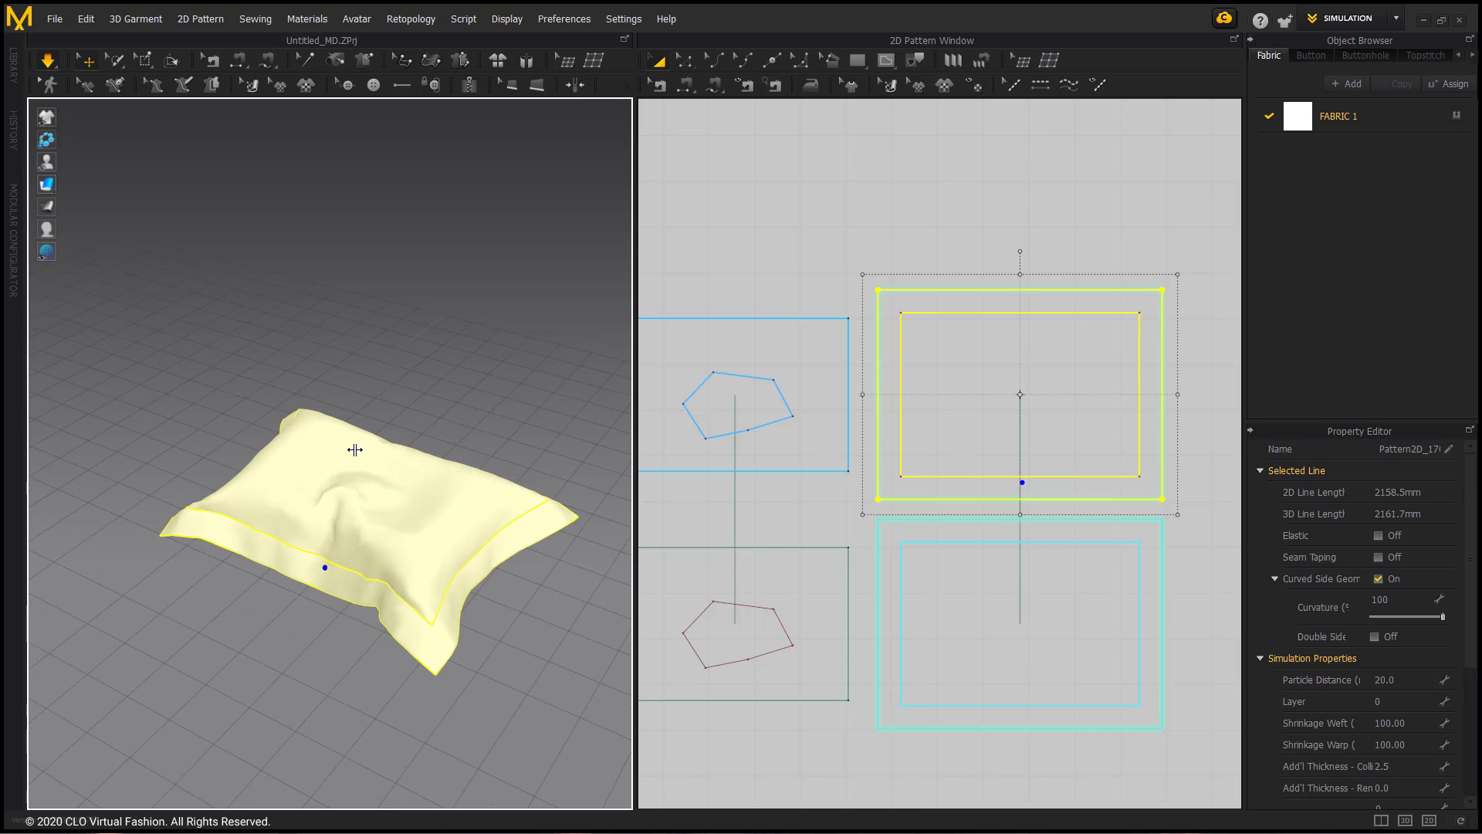
left_click(764, 224)
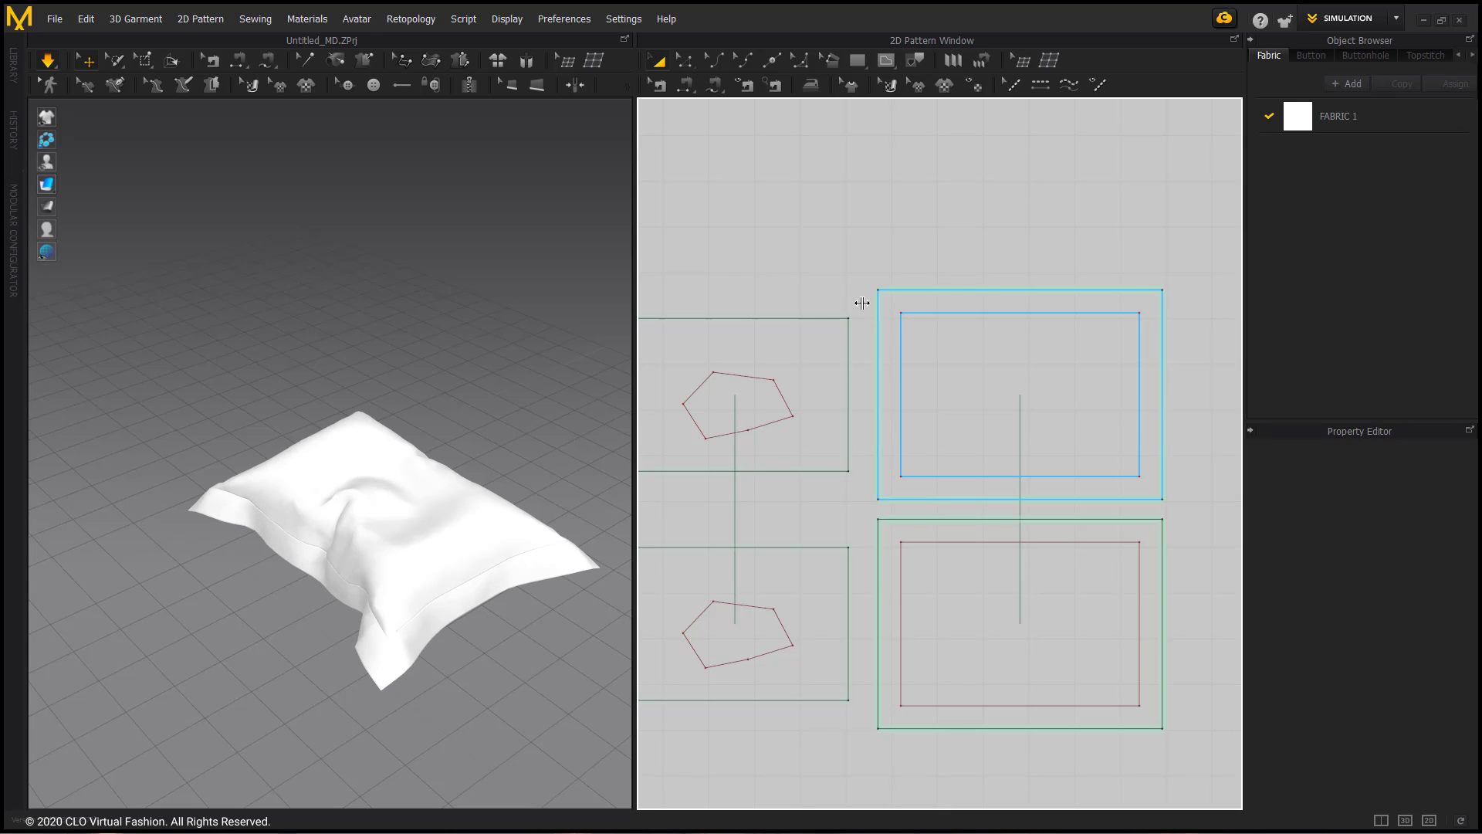
- Set the simulation pressure to -5 on the original bordered rectangle and 5 on its layer clone
left_click(993, 401)
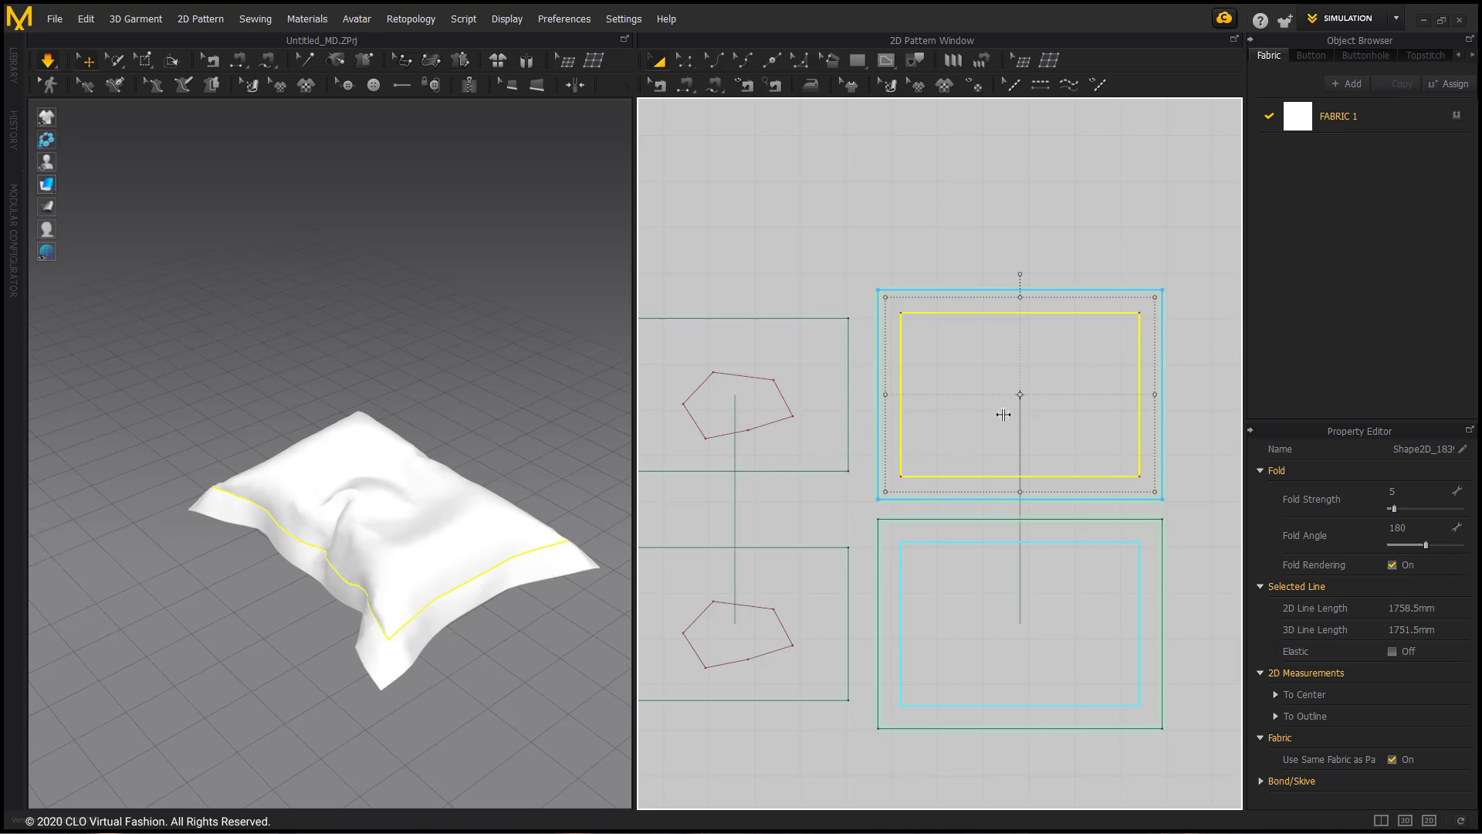
left_click(966, 222)
left_click(977, 294)
scroll(1283, 599, "down", 3)
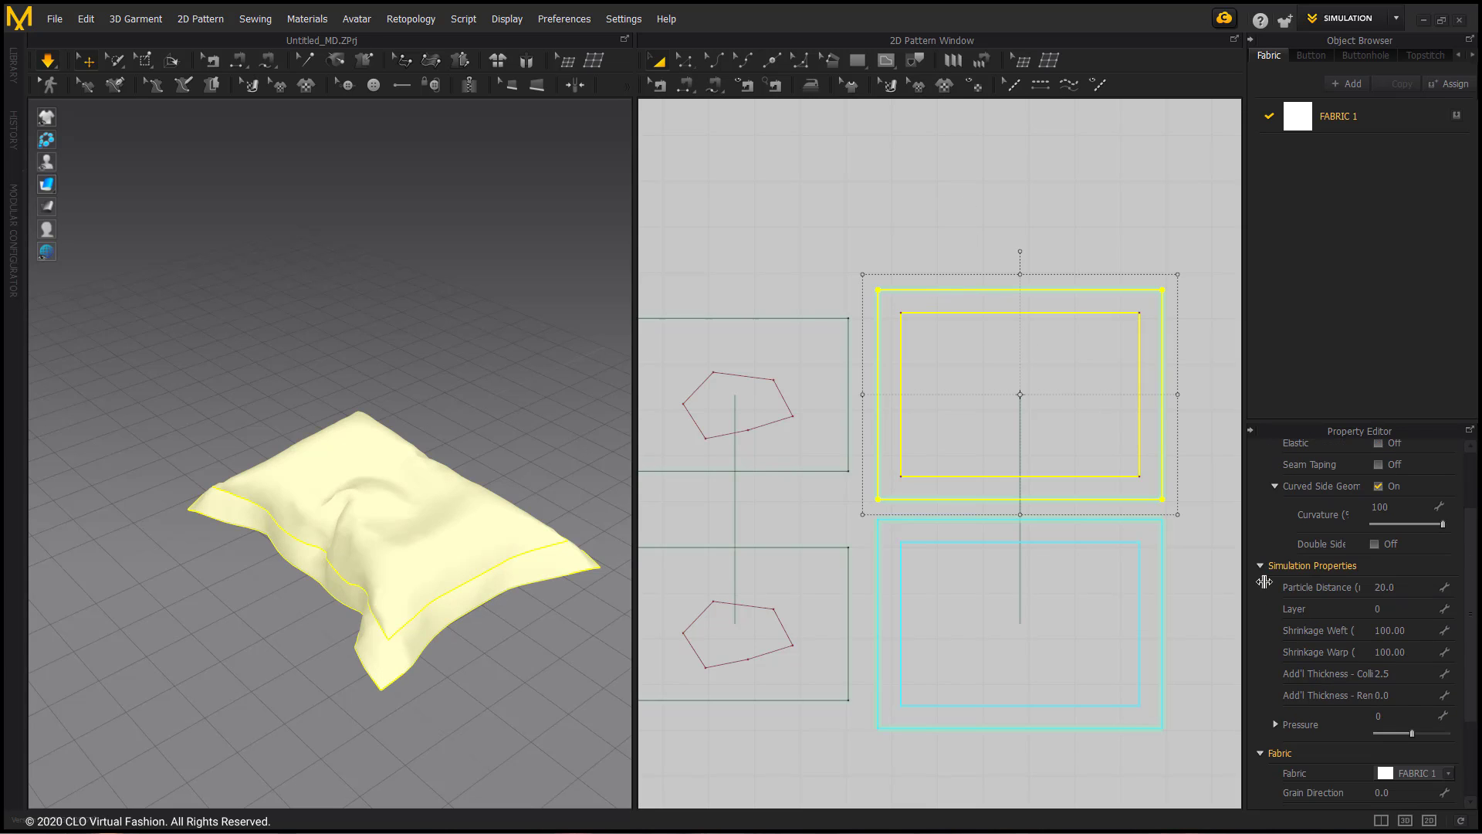
left_click(1397, 715)
key("Return")
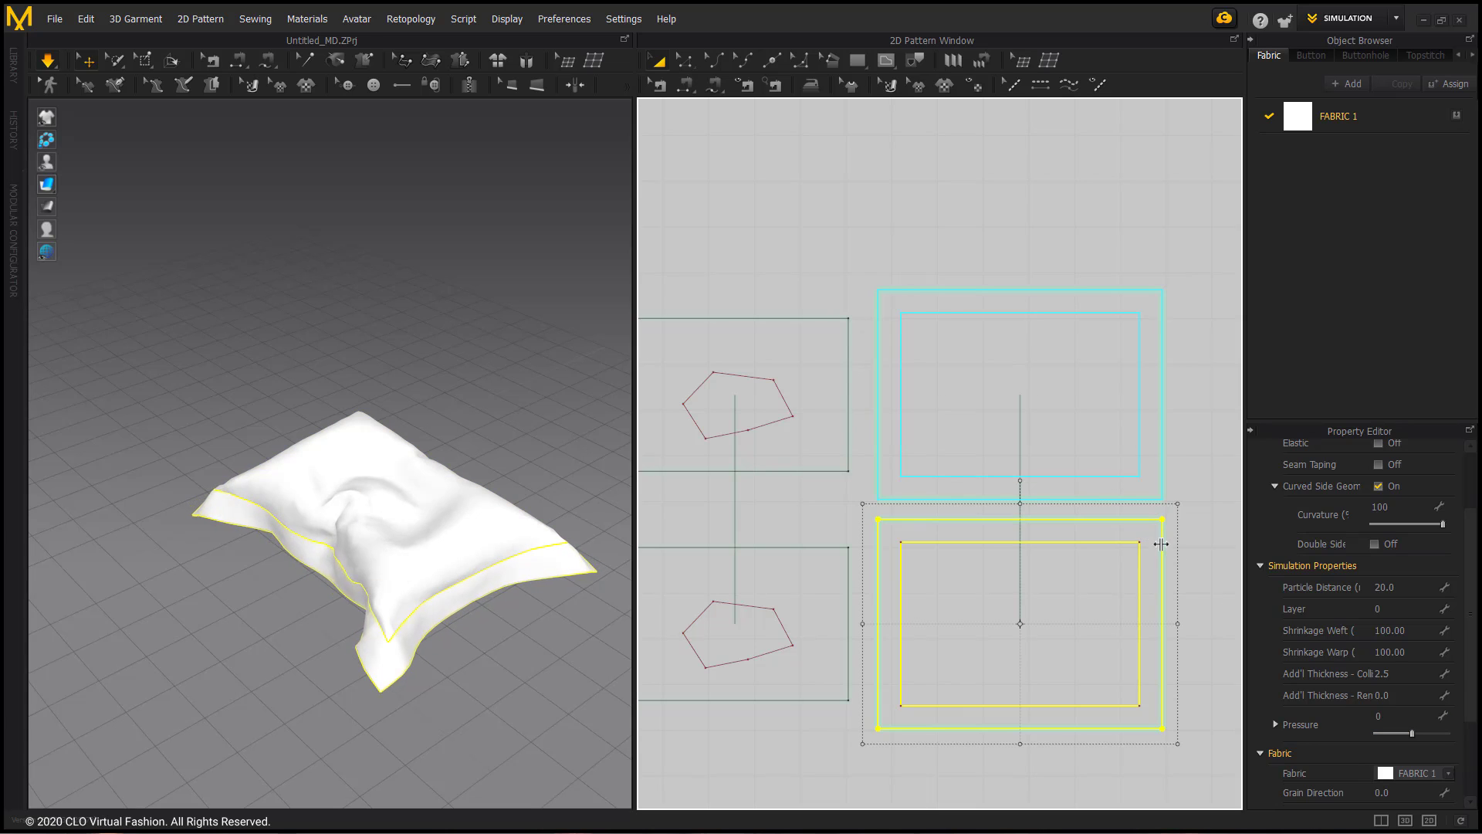
left_click(1386, 716)
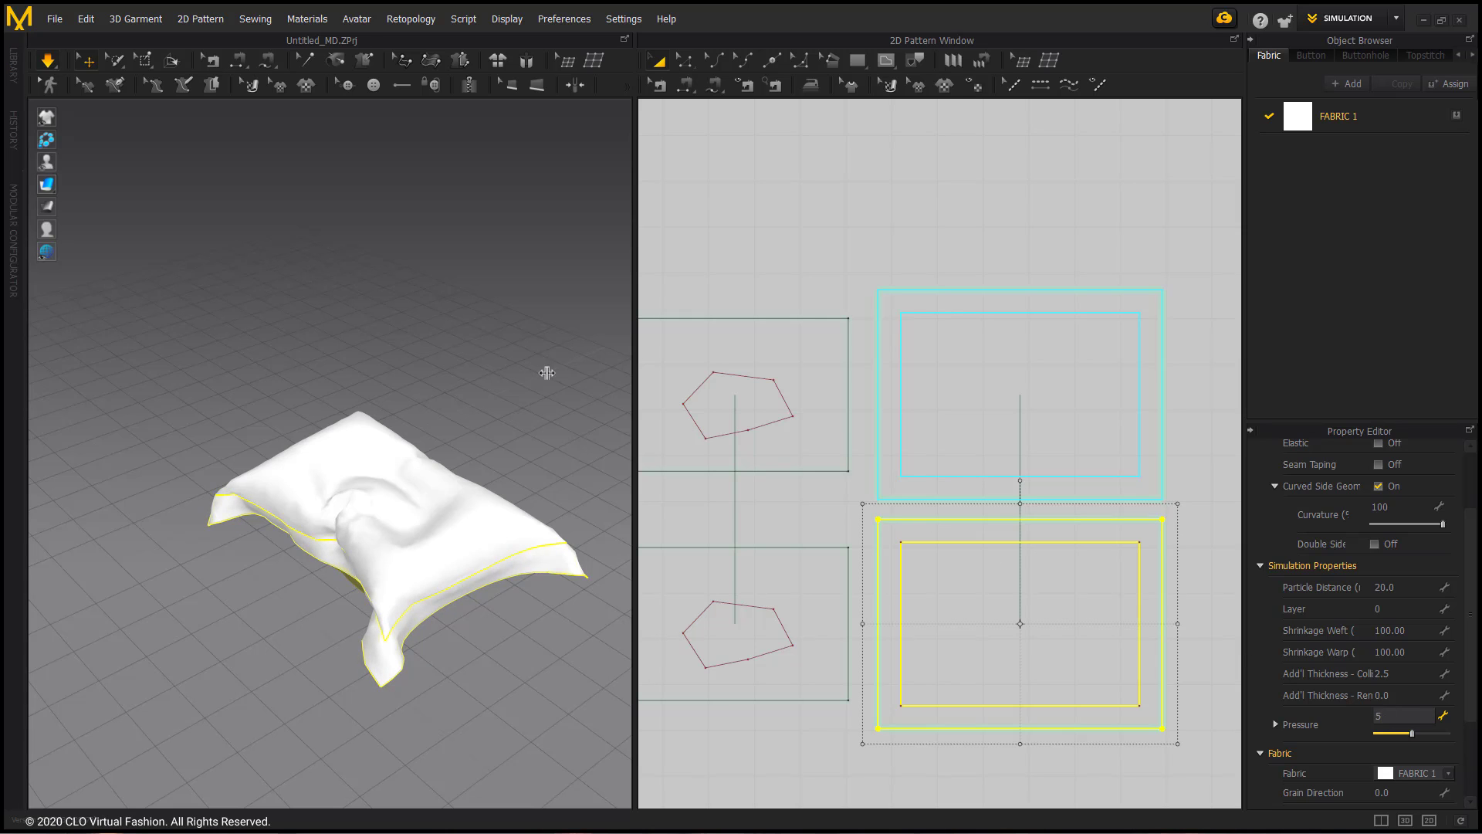
- Tug the front of the bordered pillow cover upward in 3D while it simulates
left_click(180, 267)
right_click_drag(281, 463, 391, 440)
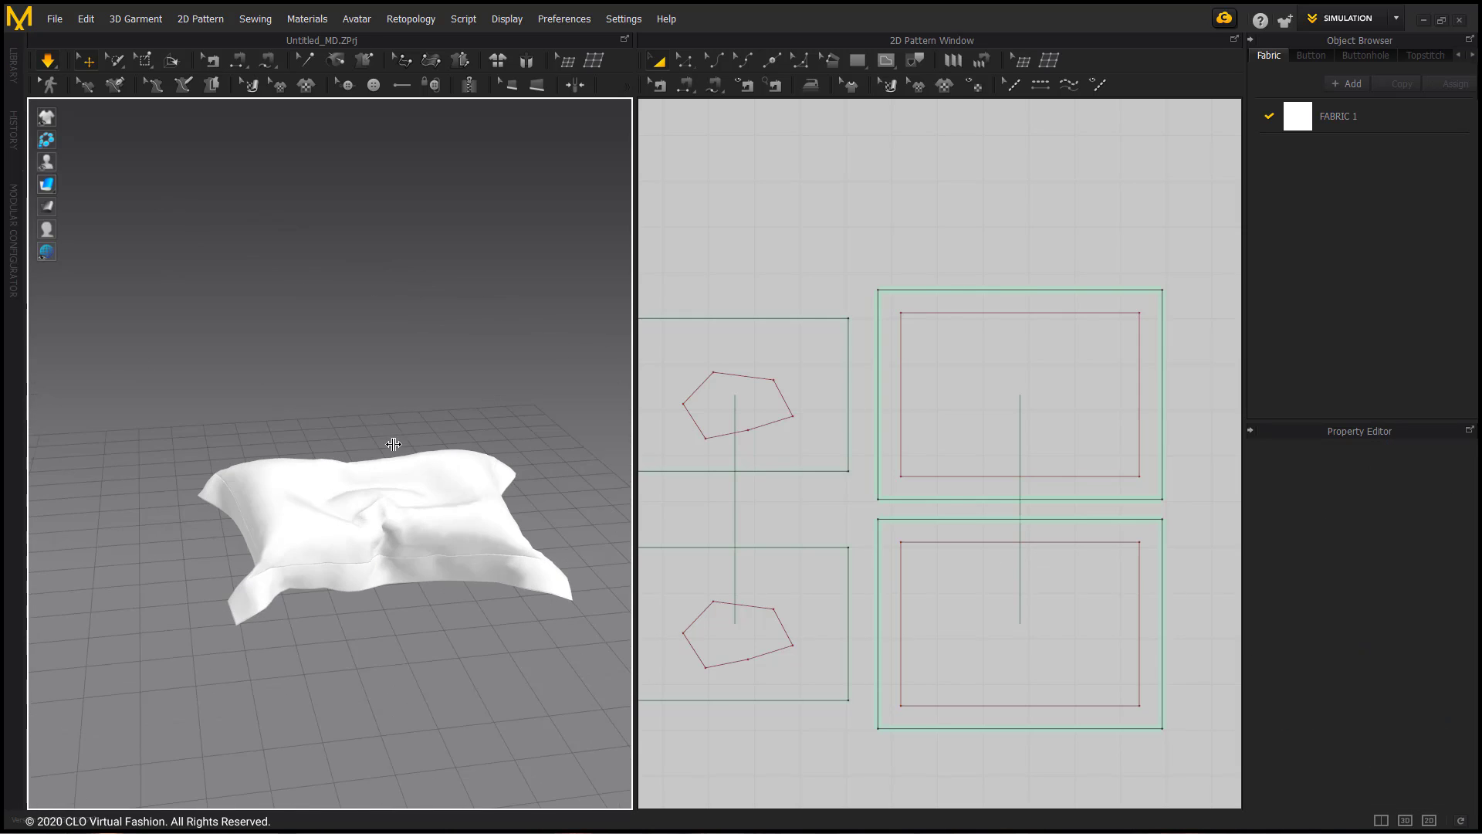
left_click_drag(367, 556, 393, 328)
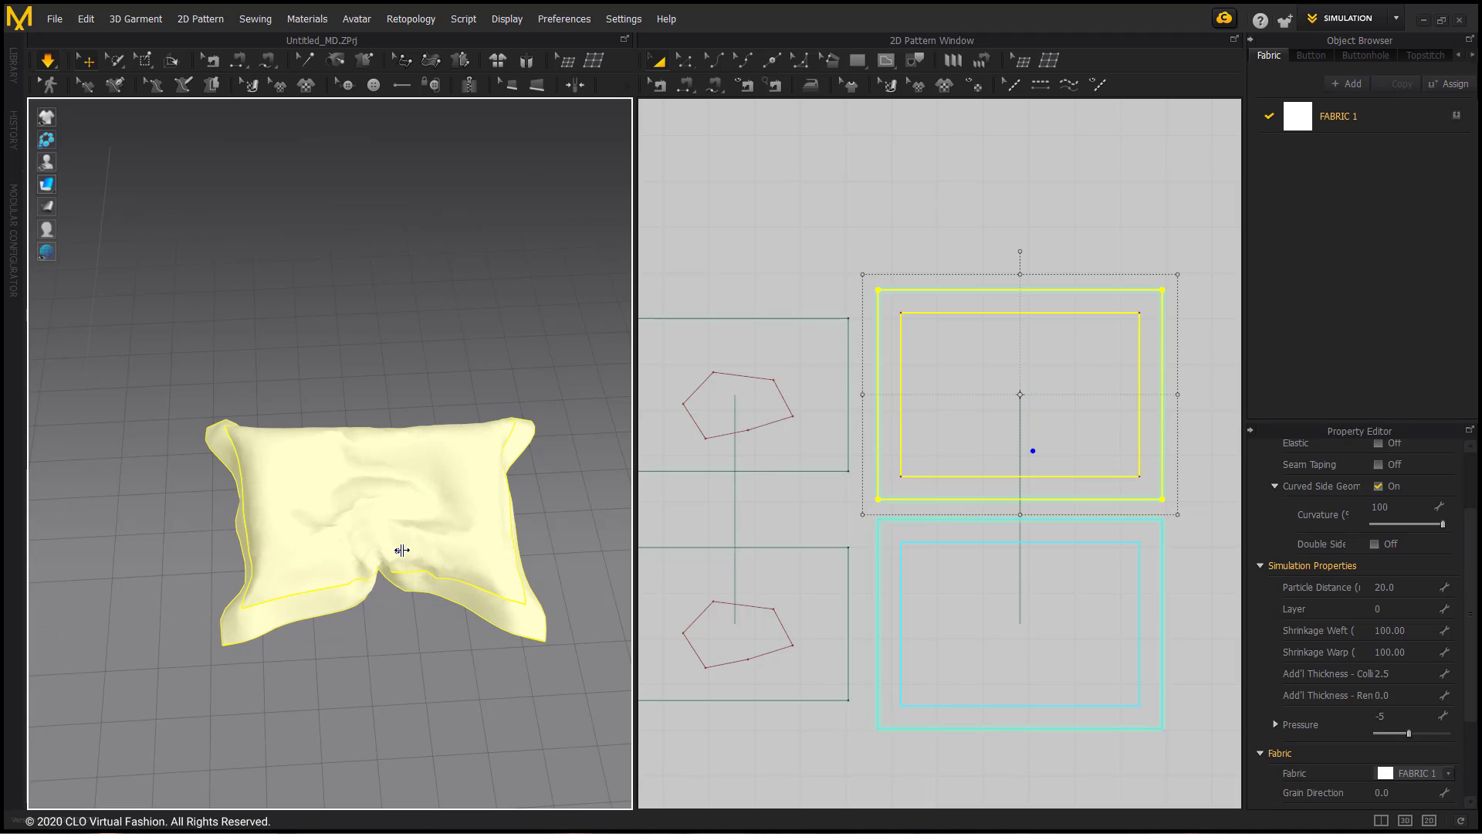
left_click(761, 355)
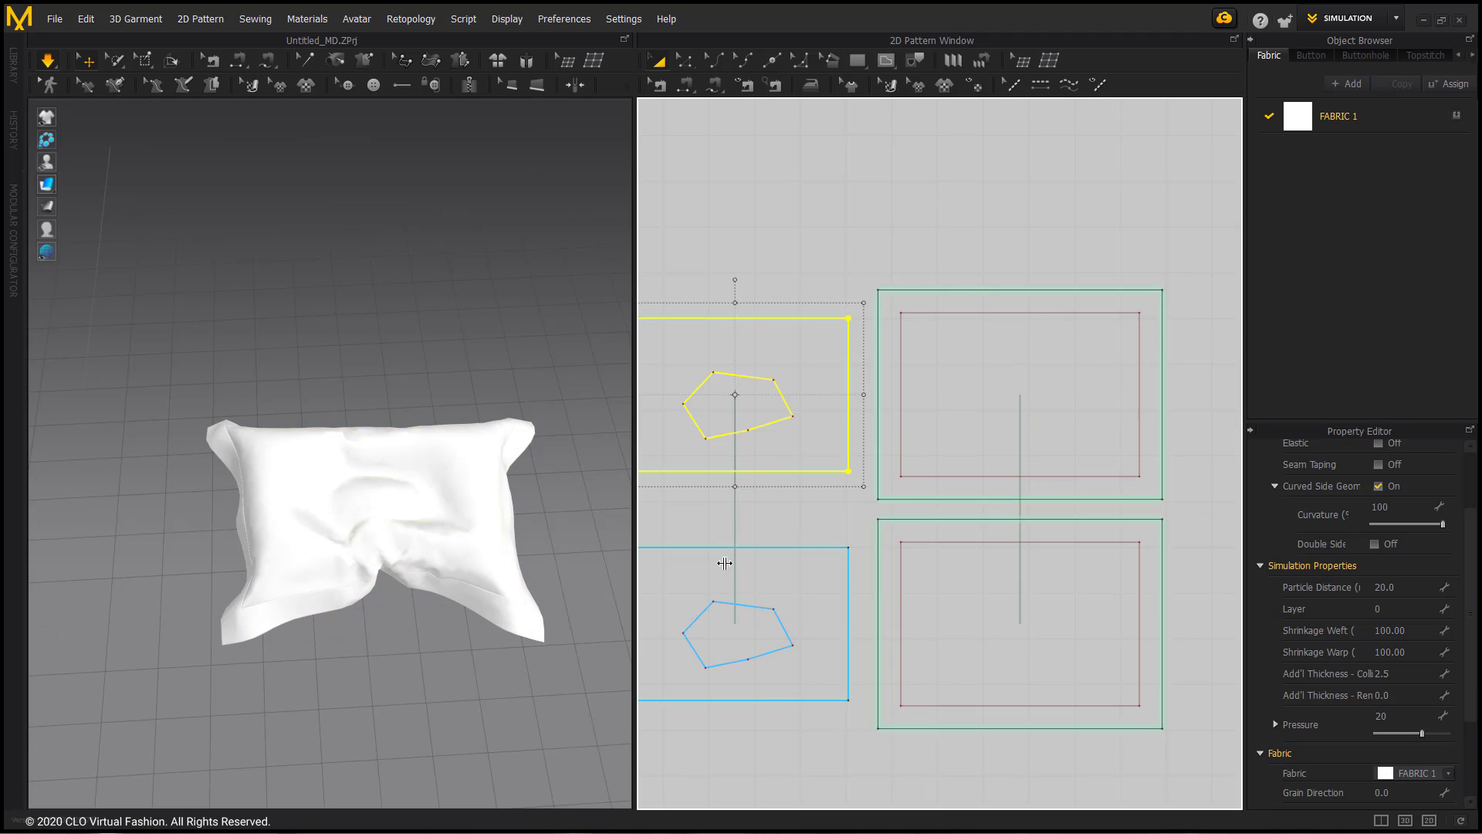
left_click(730, 565, "shift")
right_click(733, 560)
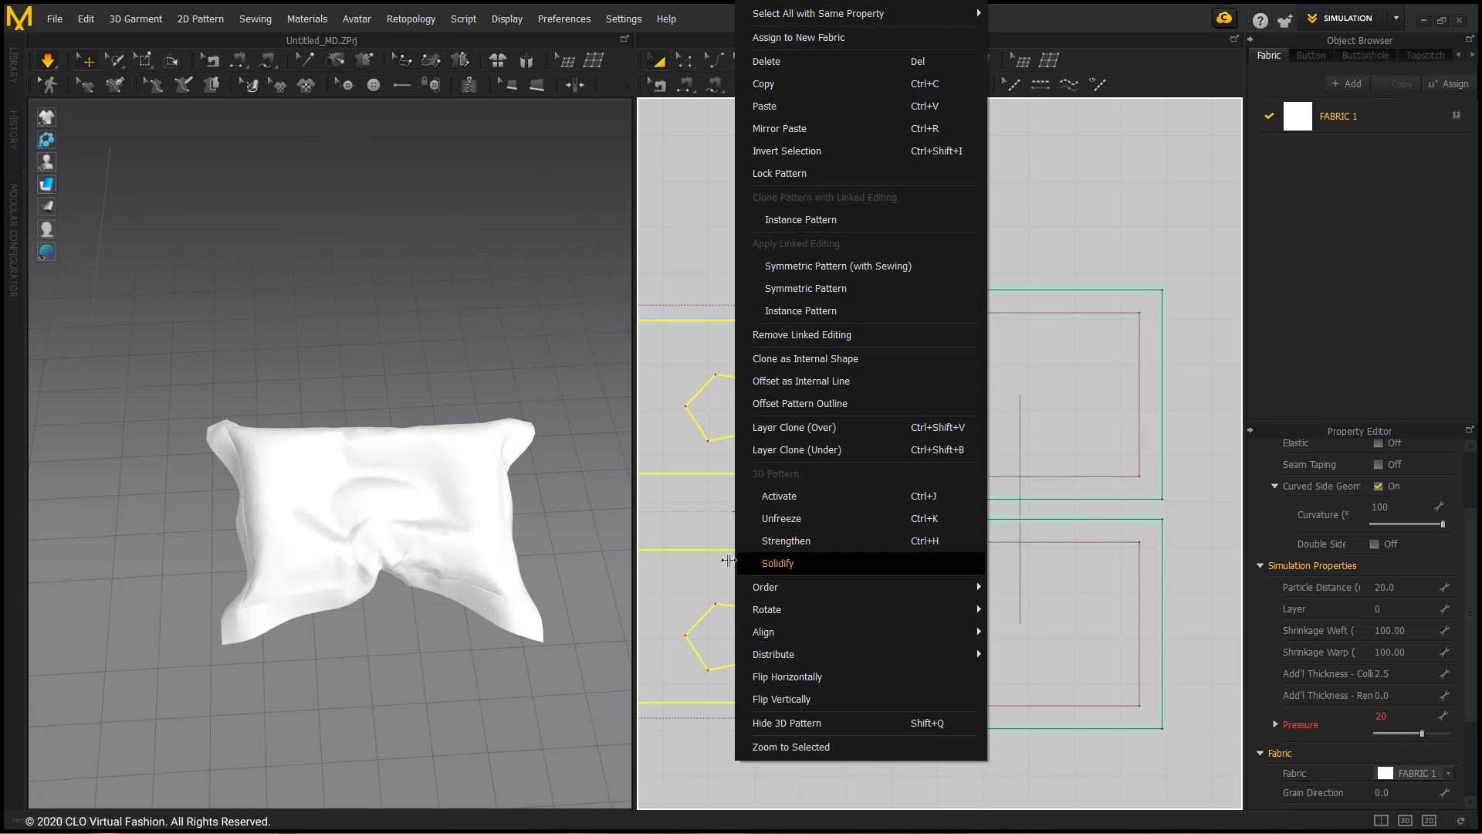
left_click(562, 308)
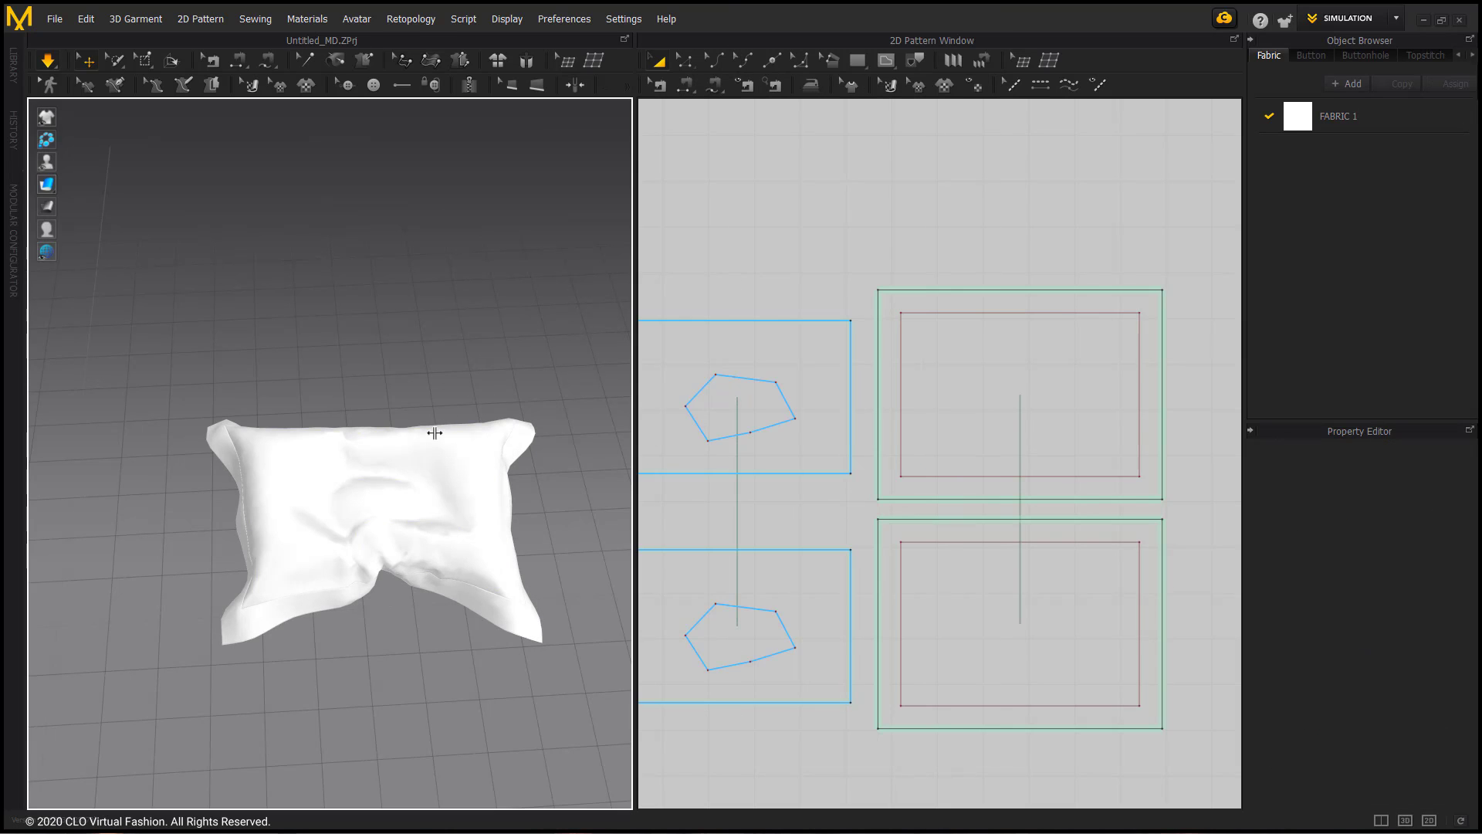
right_click(744, 377)
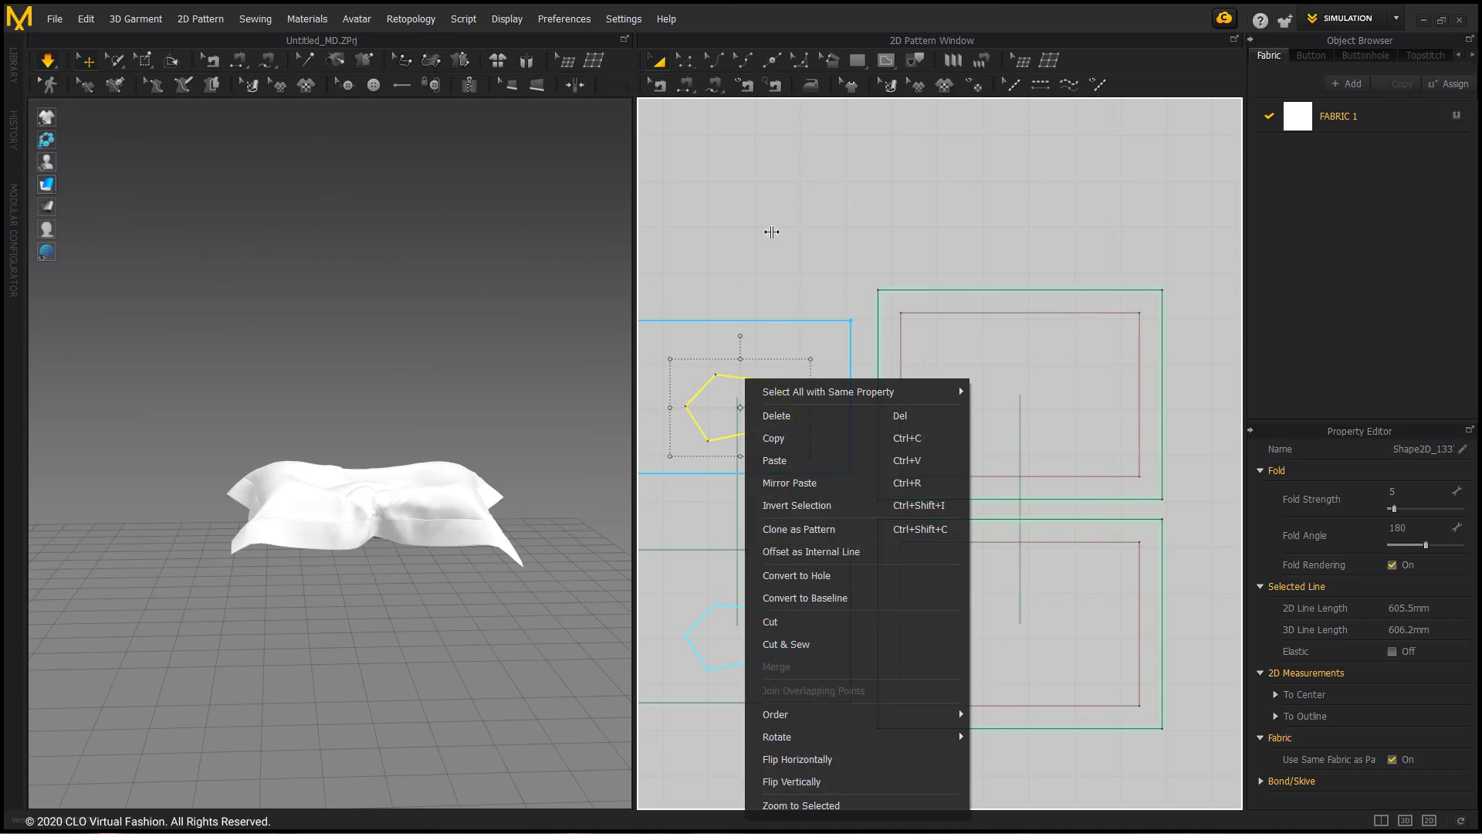
left_click(772, 218)
- Select both layers of the pinched inner pillow and unfreeze them
left_click(754, 321)
left_click(749, 587, "shift")
right_click(750, 588)
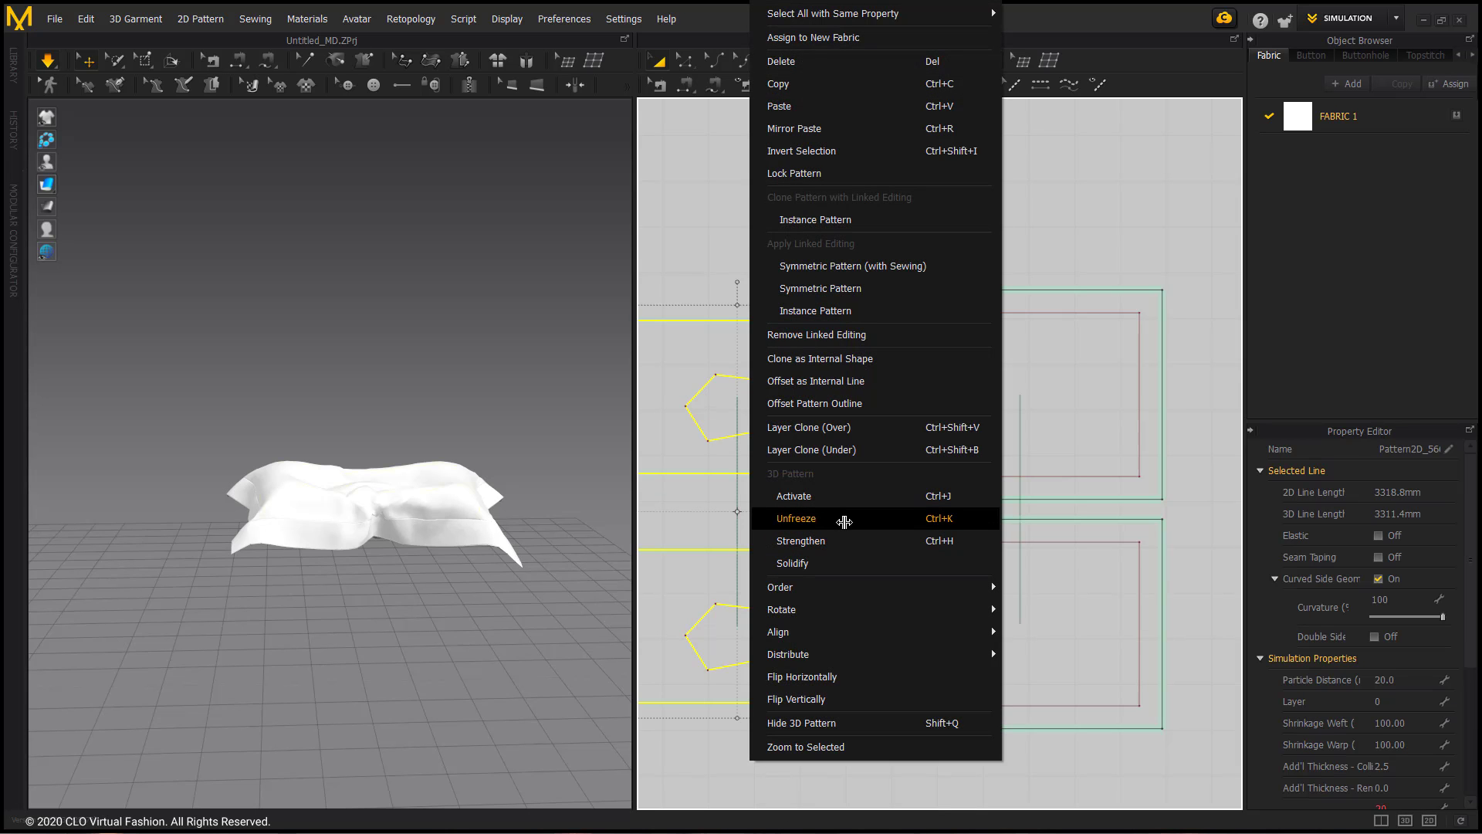
left_click(844, 522)
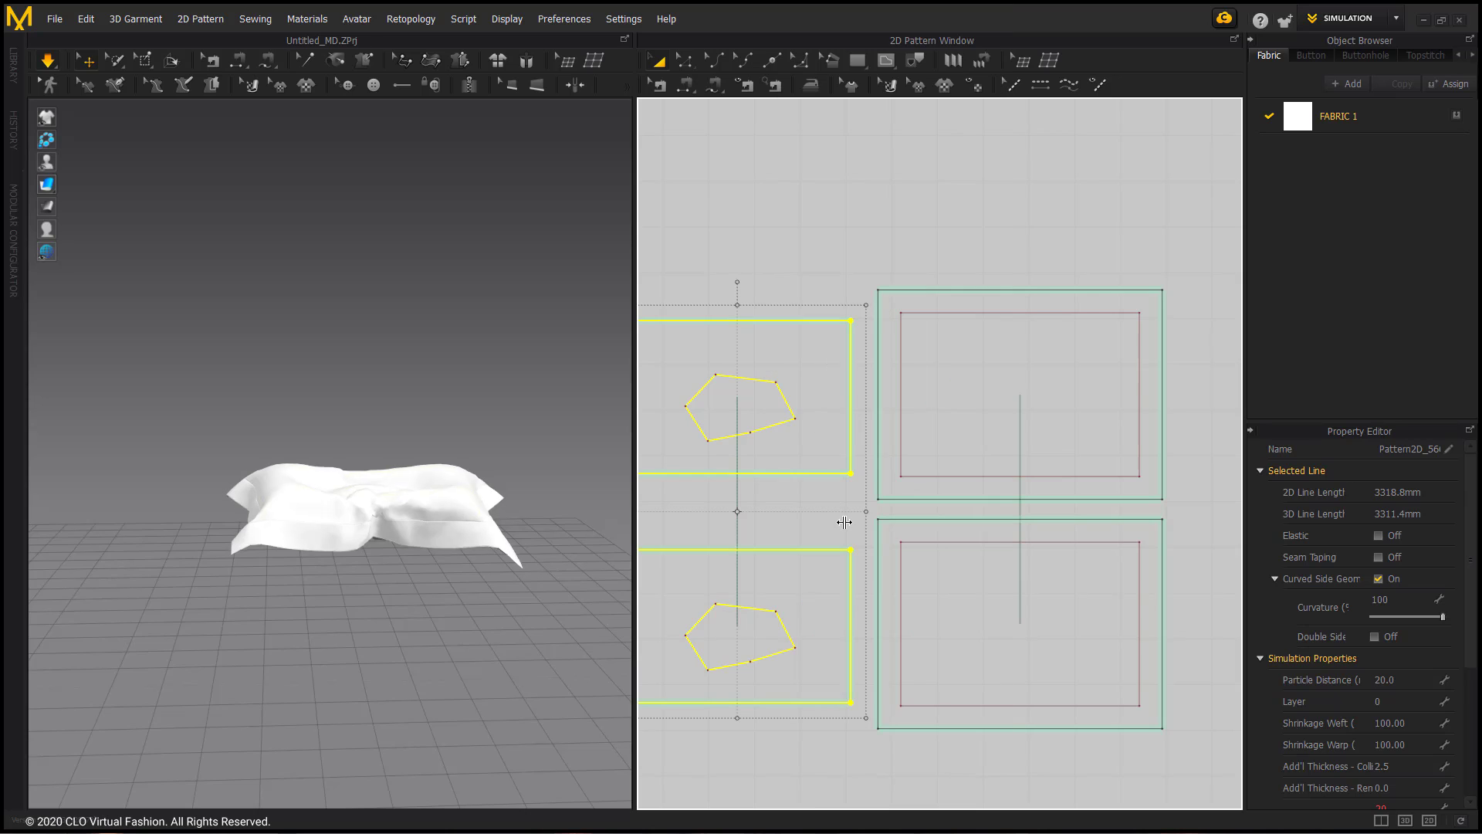
- Pull the middle of the bordered pillow cover upward during simulation and release it to settle
scroll(395, 753, "up", 5)
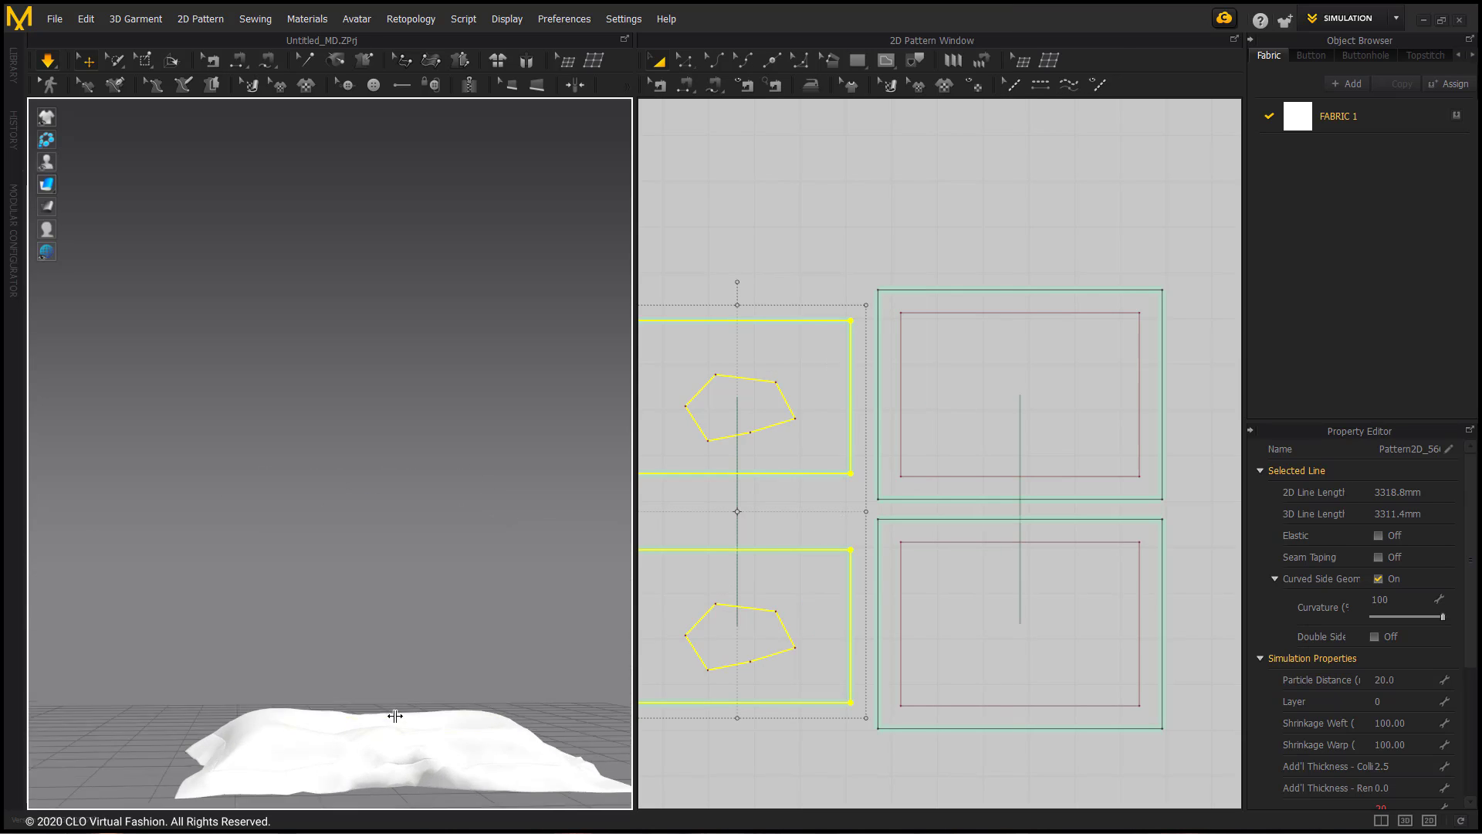
left_click(486, 763)
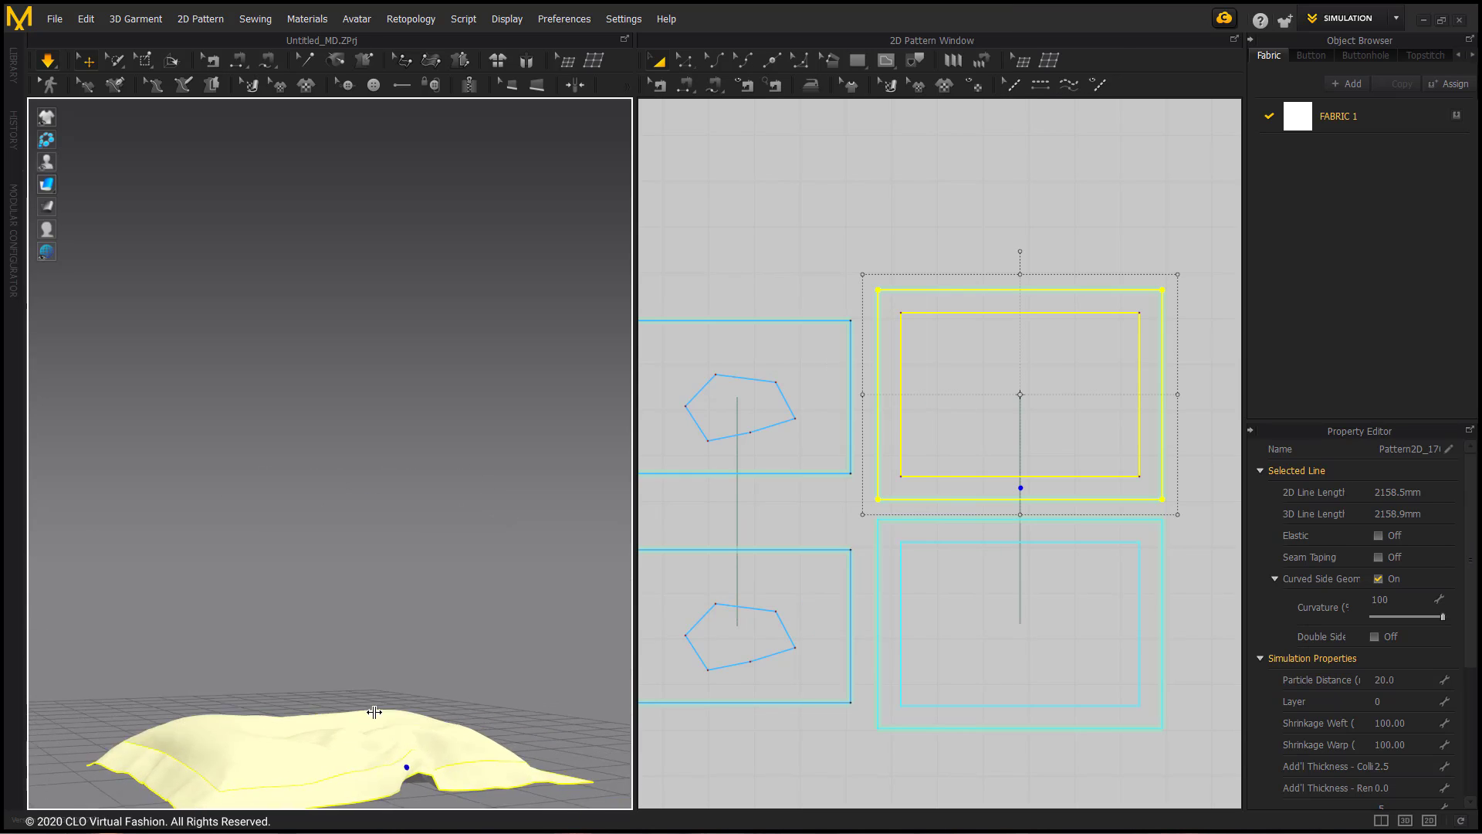
right_click_drag(374, 711, 324, 767)
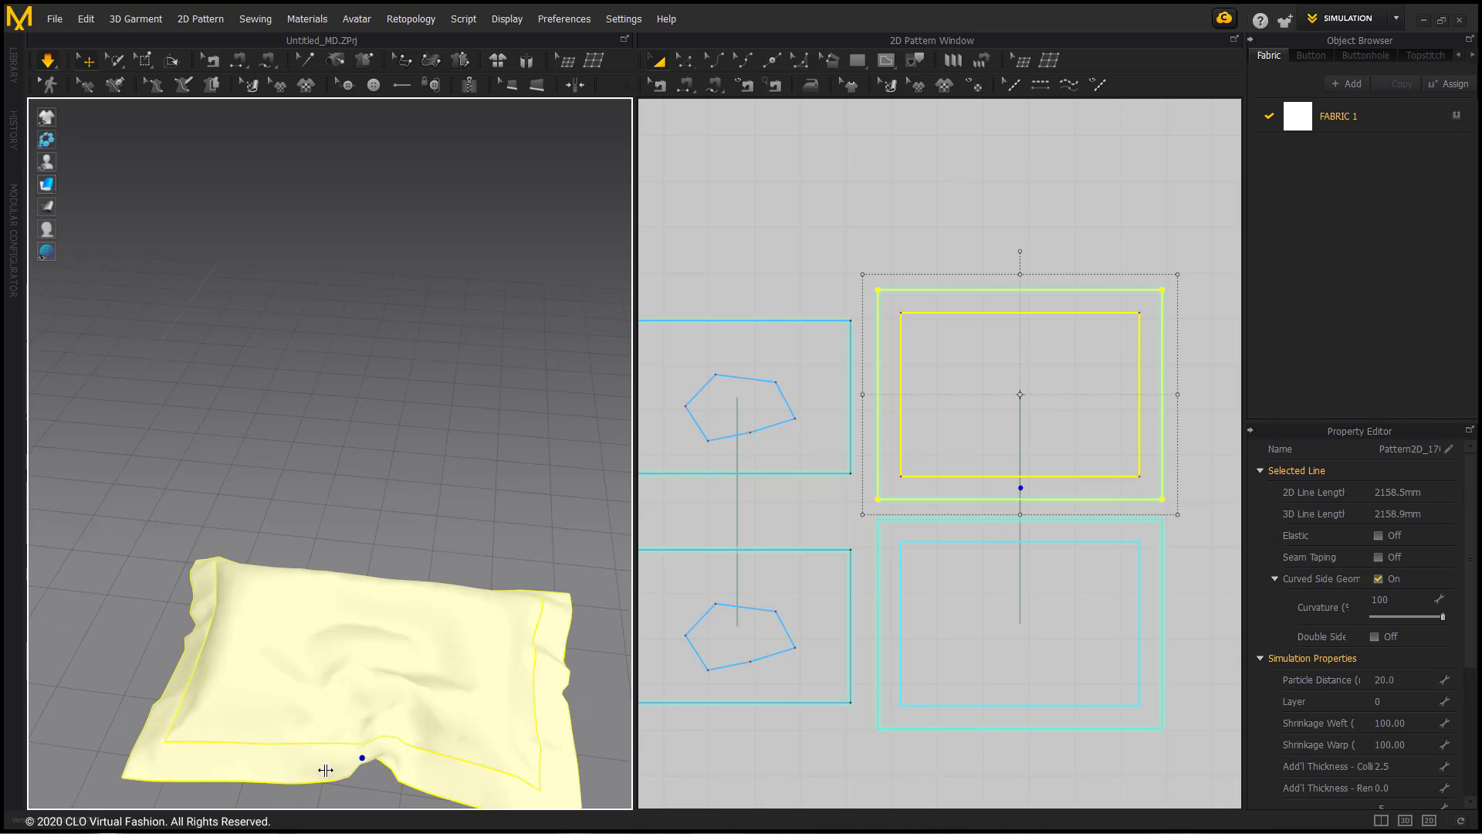
left_click(448, 464)
left_click(390, 628)
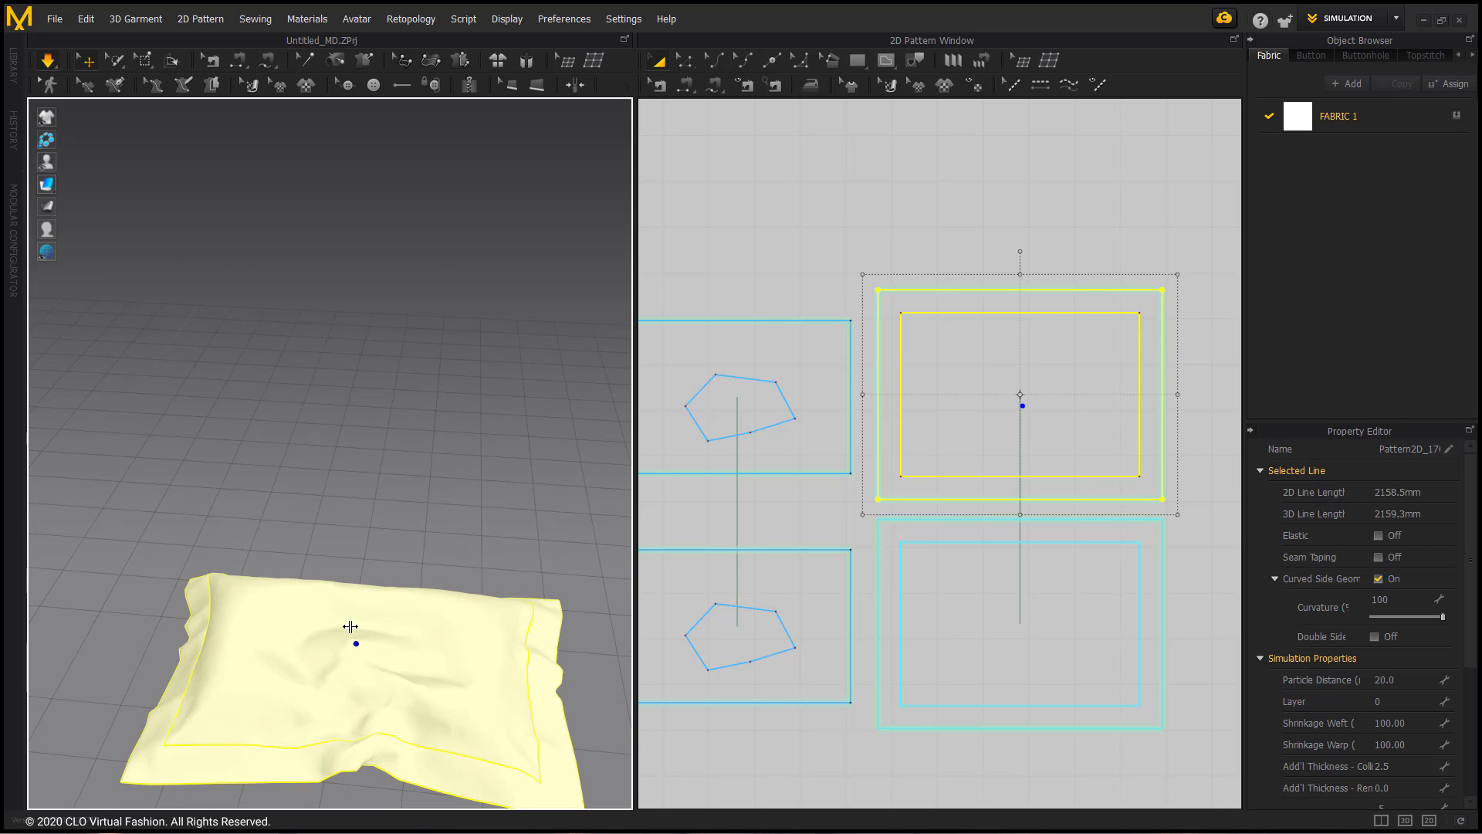
left_click_drag(349, 619, 323, 423)
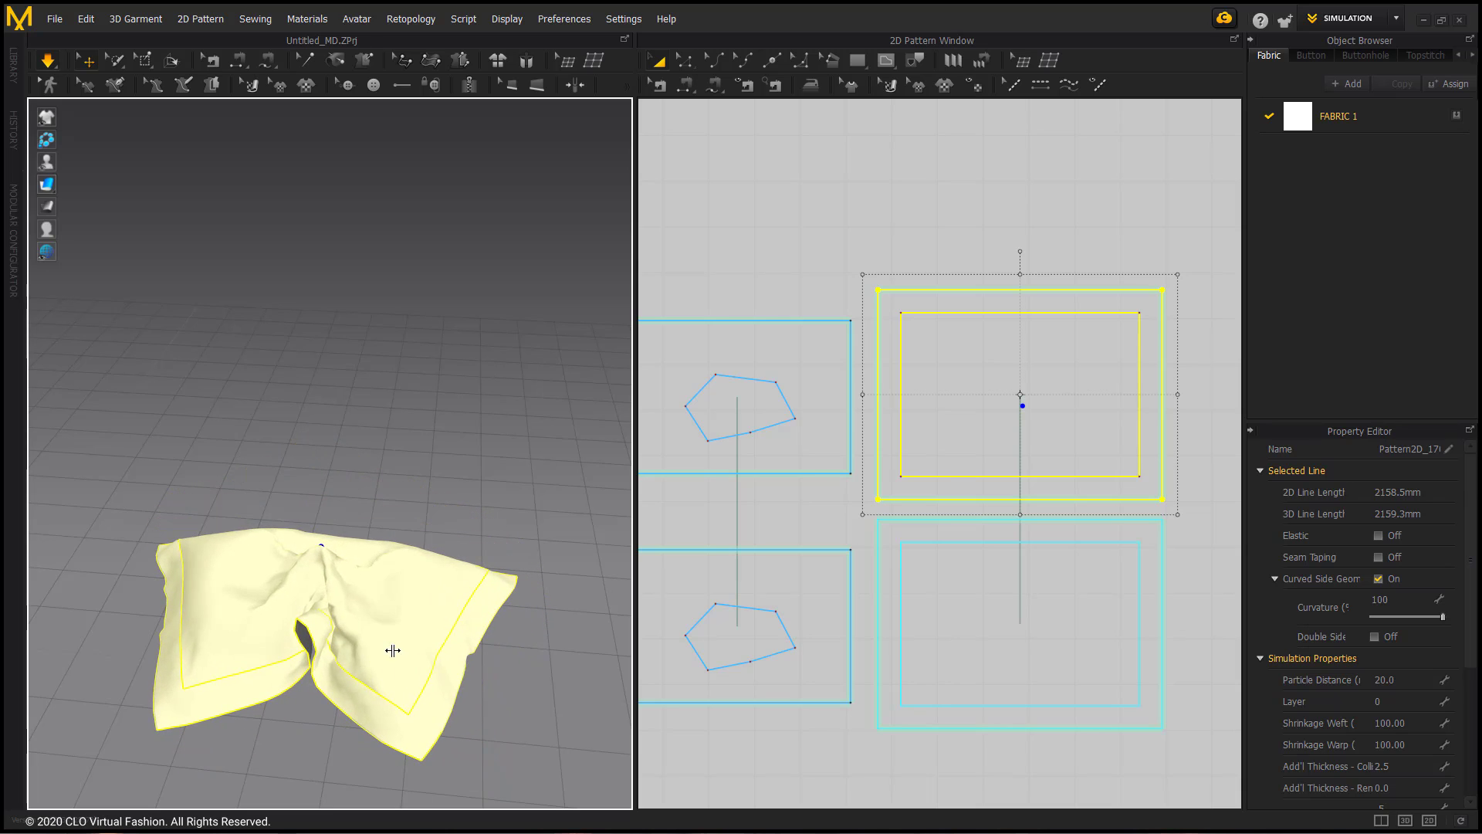
left_click(421, 652)
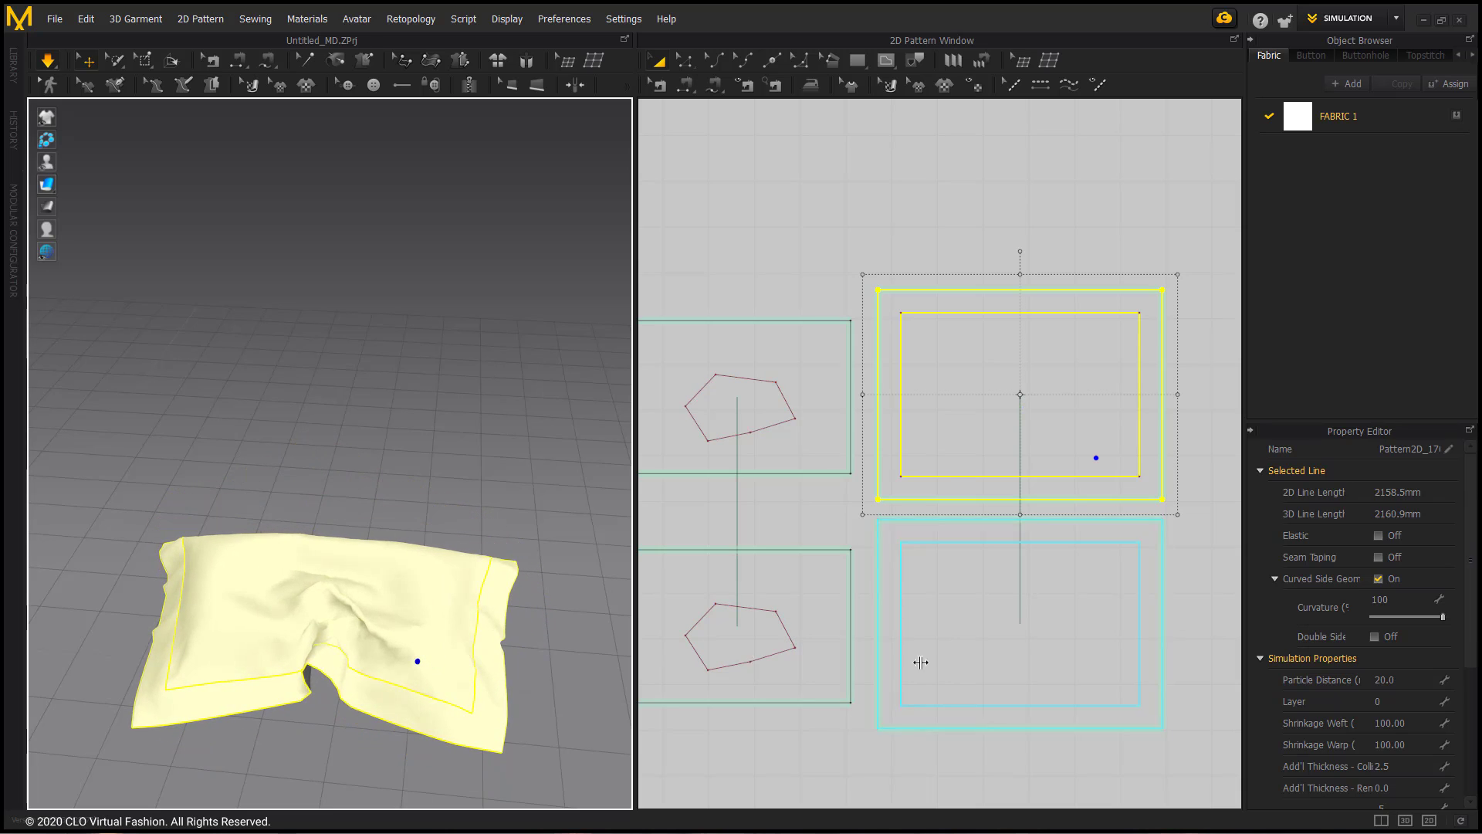
- Set the original bordered rectangle's particle distance to 10 and resume the simulation
left_click(1408, 677)
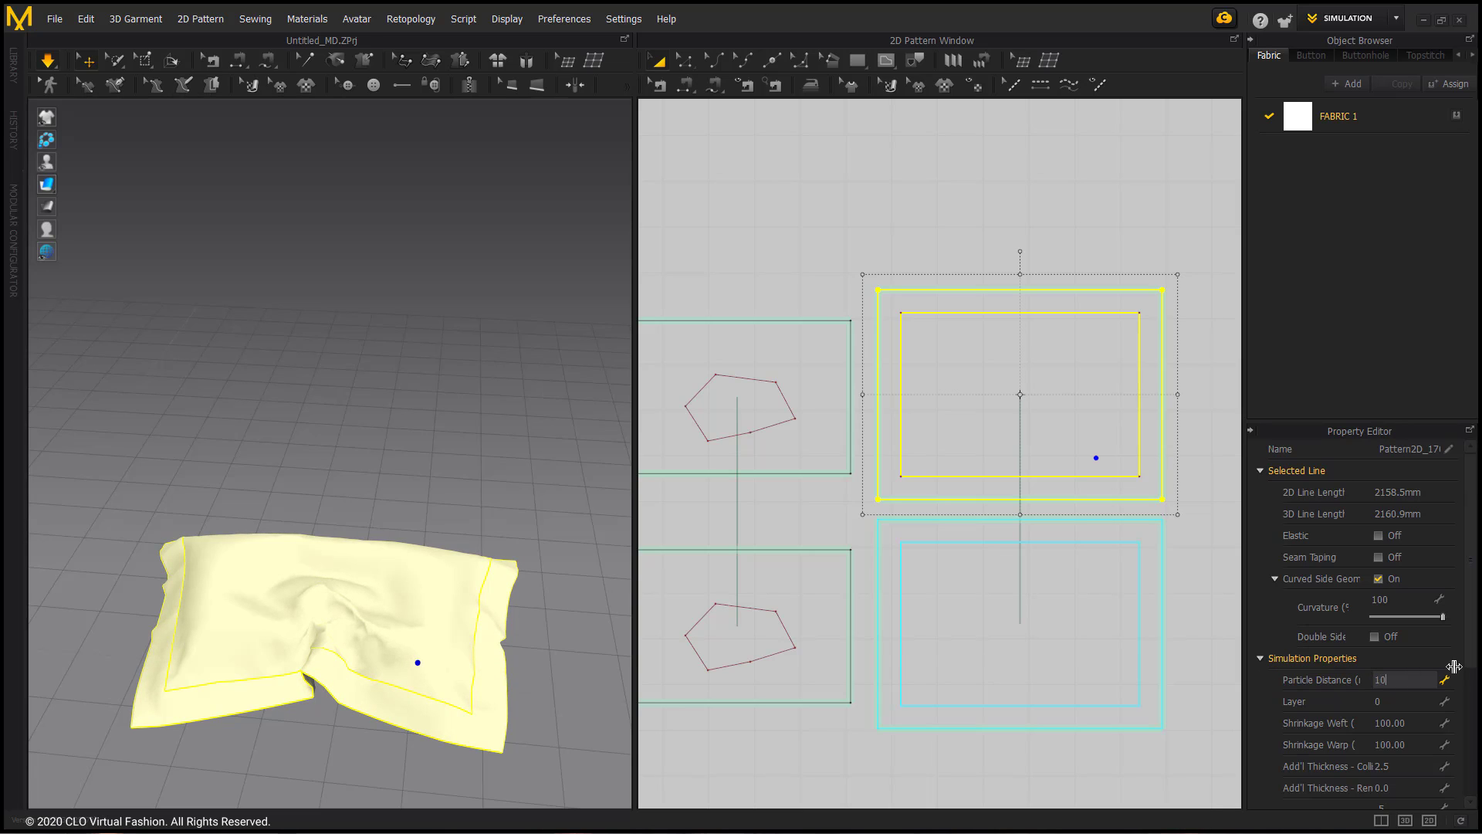
key("Return")
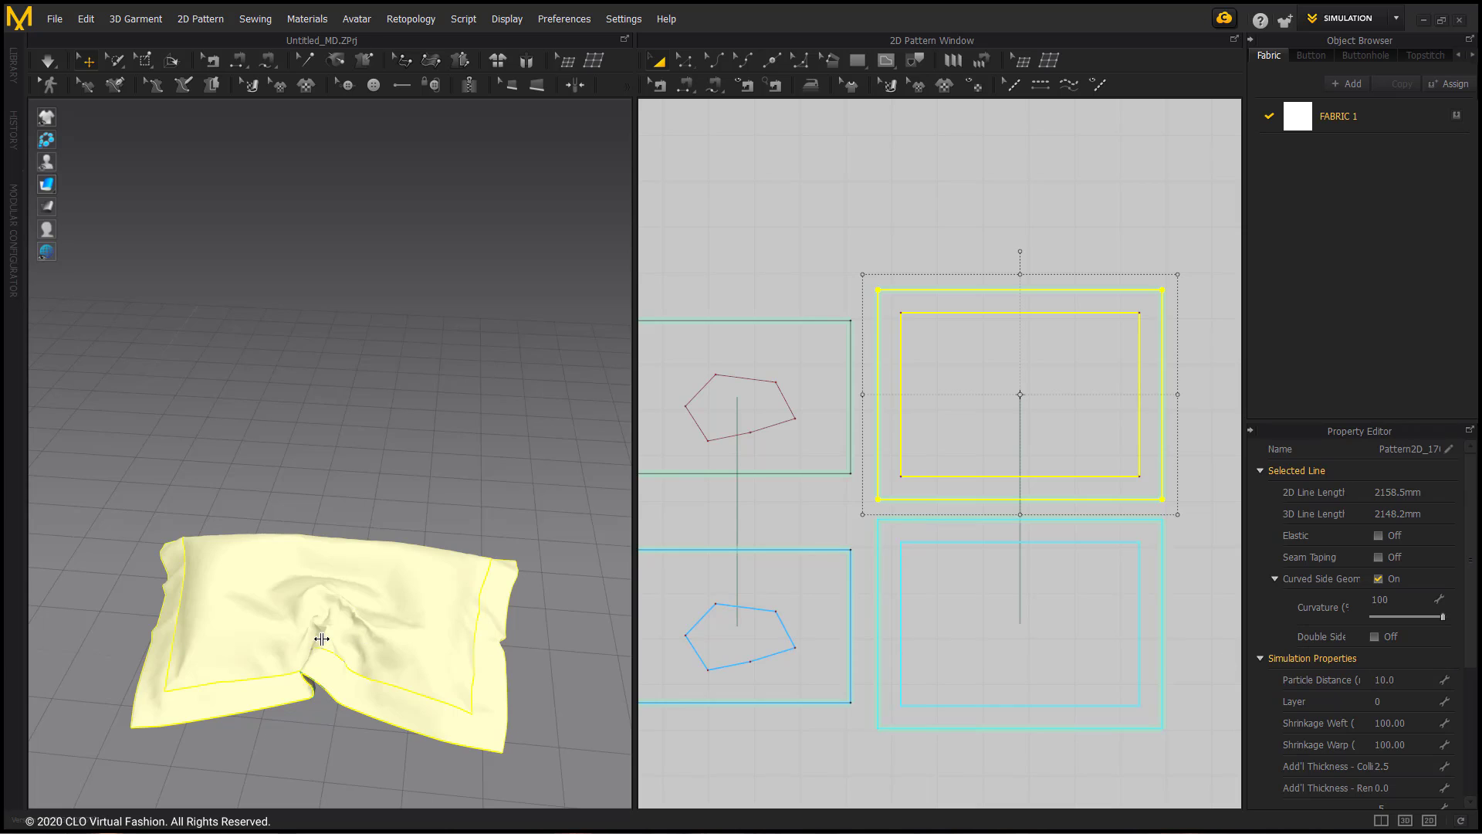
left_click_drag(322, 638, 417, 458)
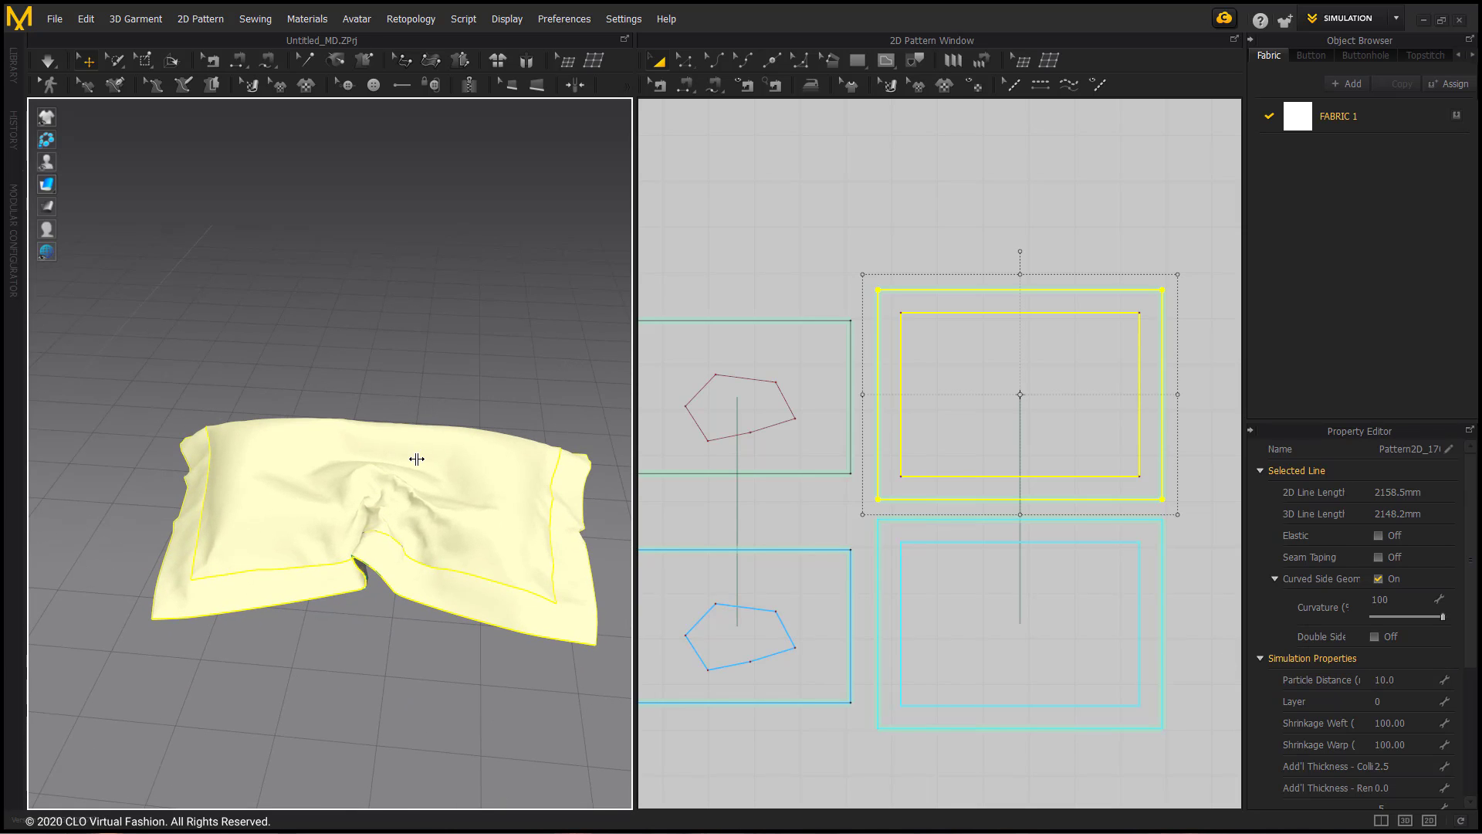
scroll(420, 521, "up", 5)
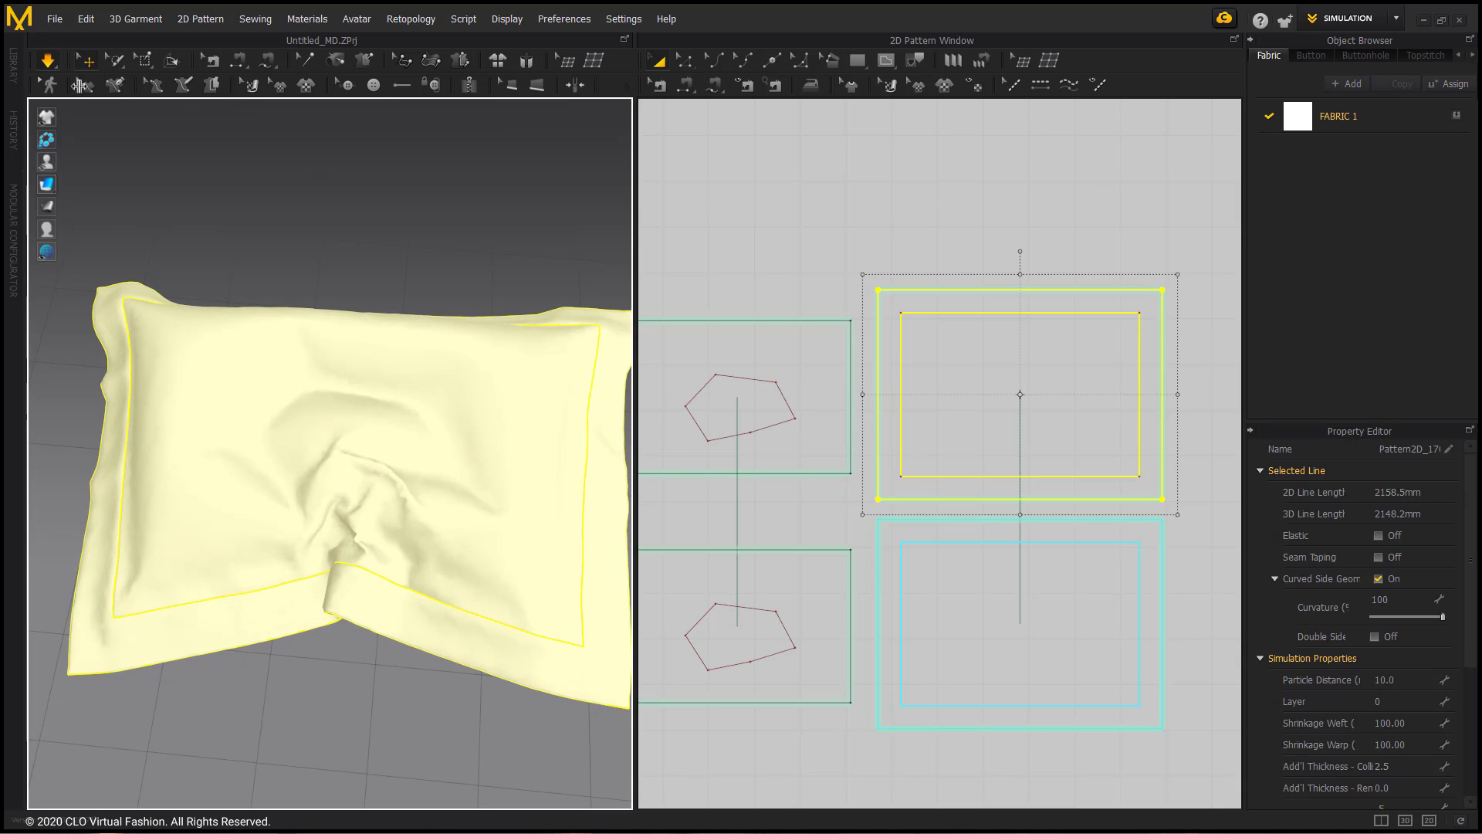
- Tug the bordered pillow cover near its centre during simulation to rework the front folds, and clear the selection
left_click_drag(509, 616, 582, 602)
mouse_move(376, 407)
left_mouse_down()
mouse_move(291, 391)
mouse_move(334, 308)
mouse_move(340, 447)
mouse_move(376, 327)
mouse_move(357, 298)
mouse_move(344, 424)
left_mouse_up()
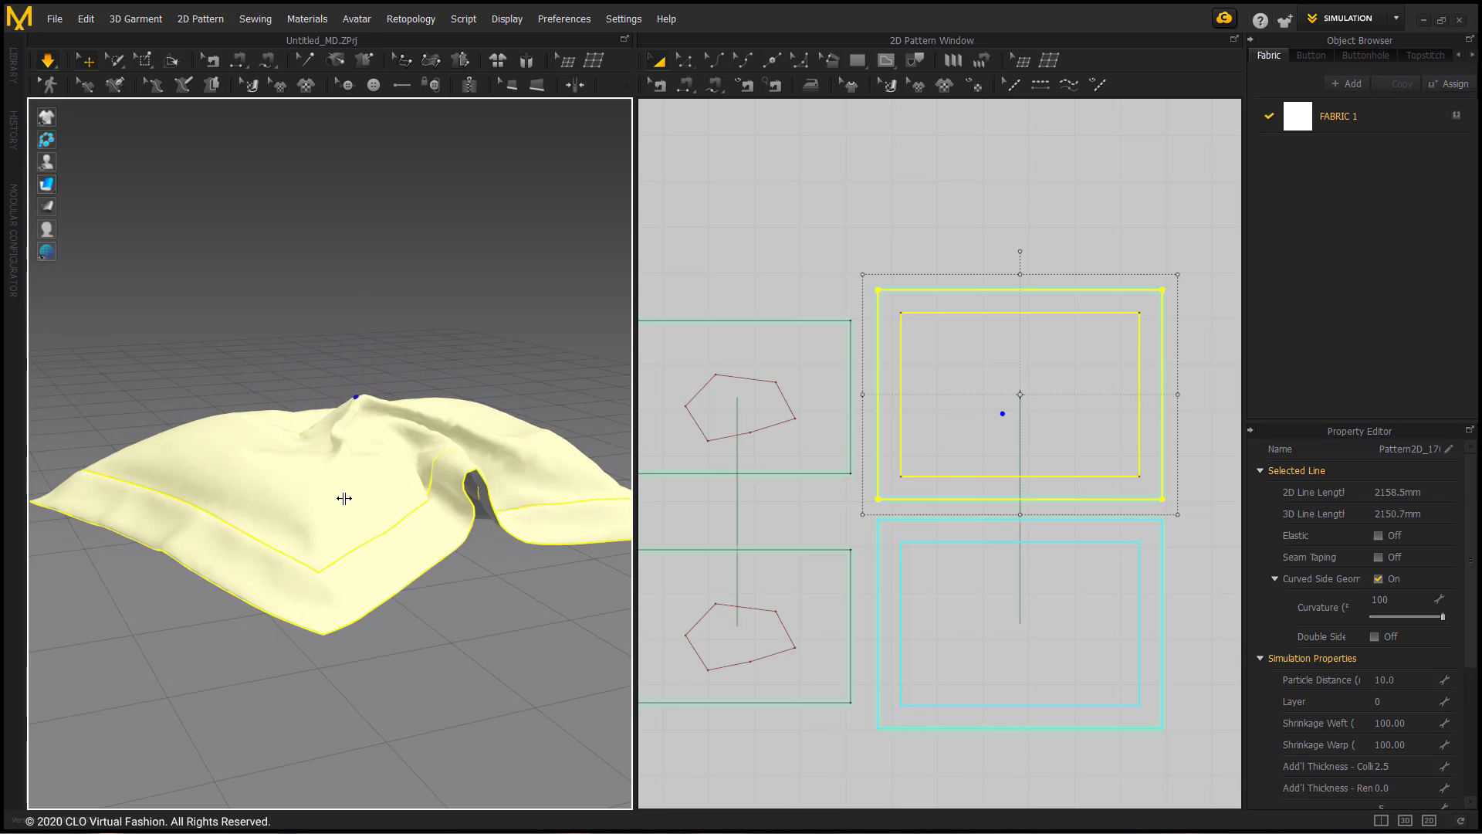
scroll(262, 513, "up", 3)
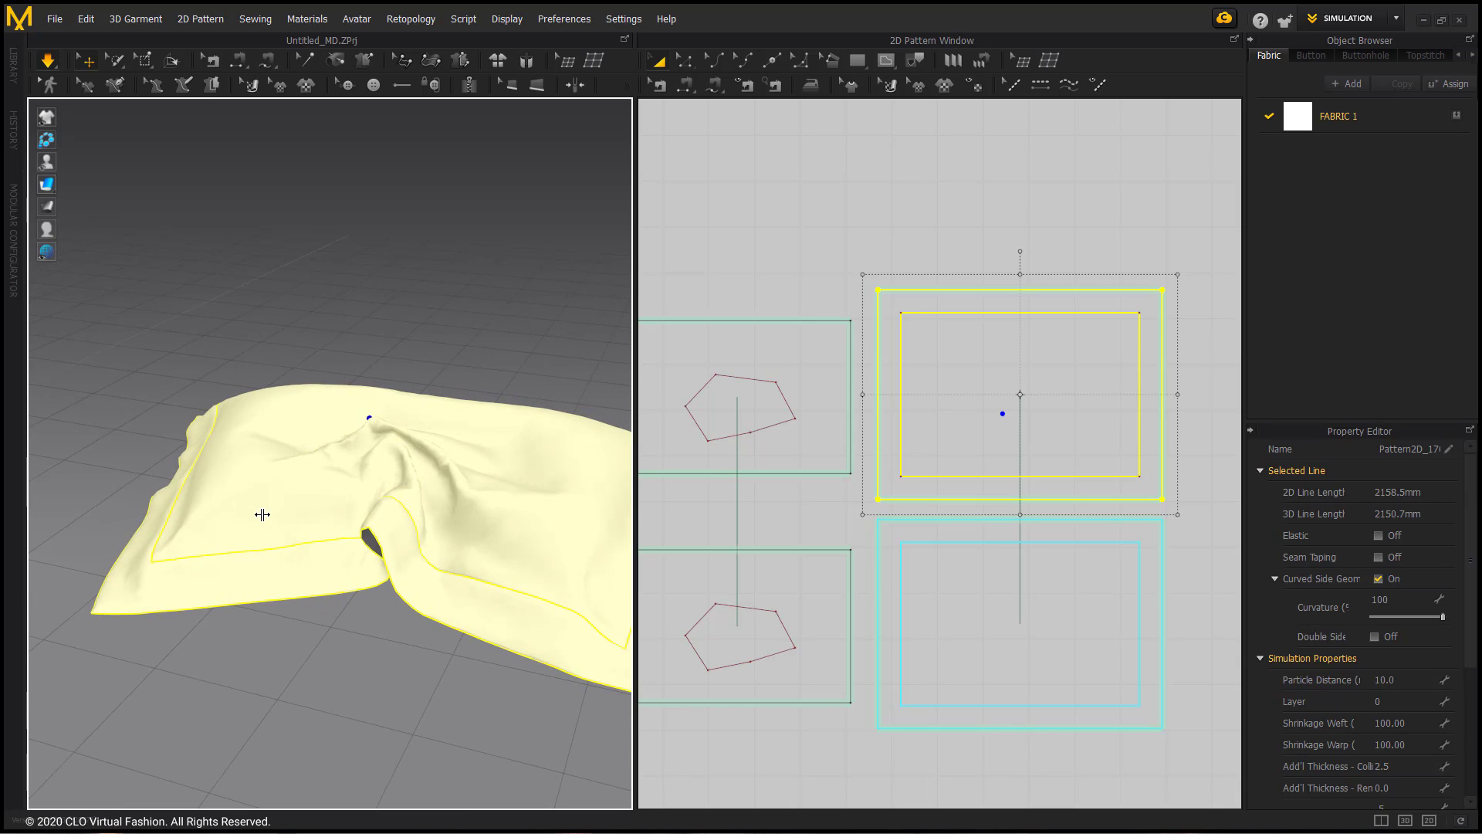
left_click(763, 212)
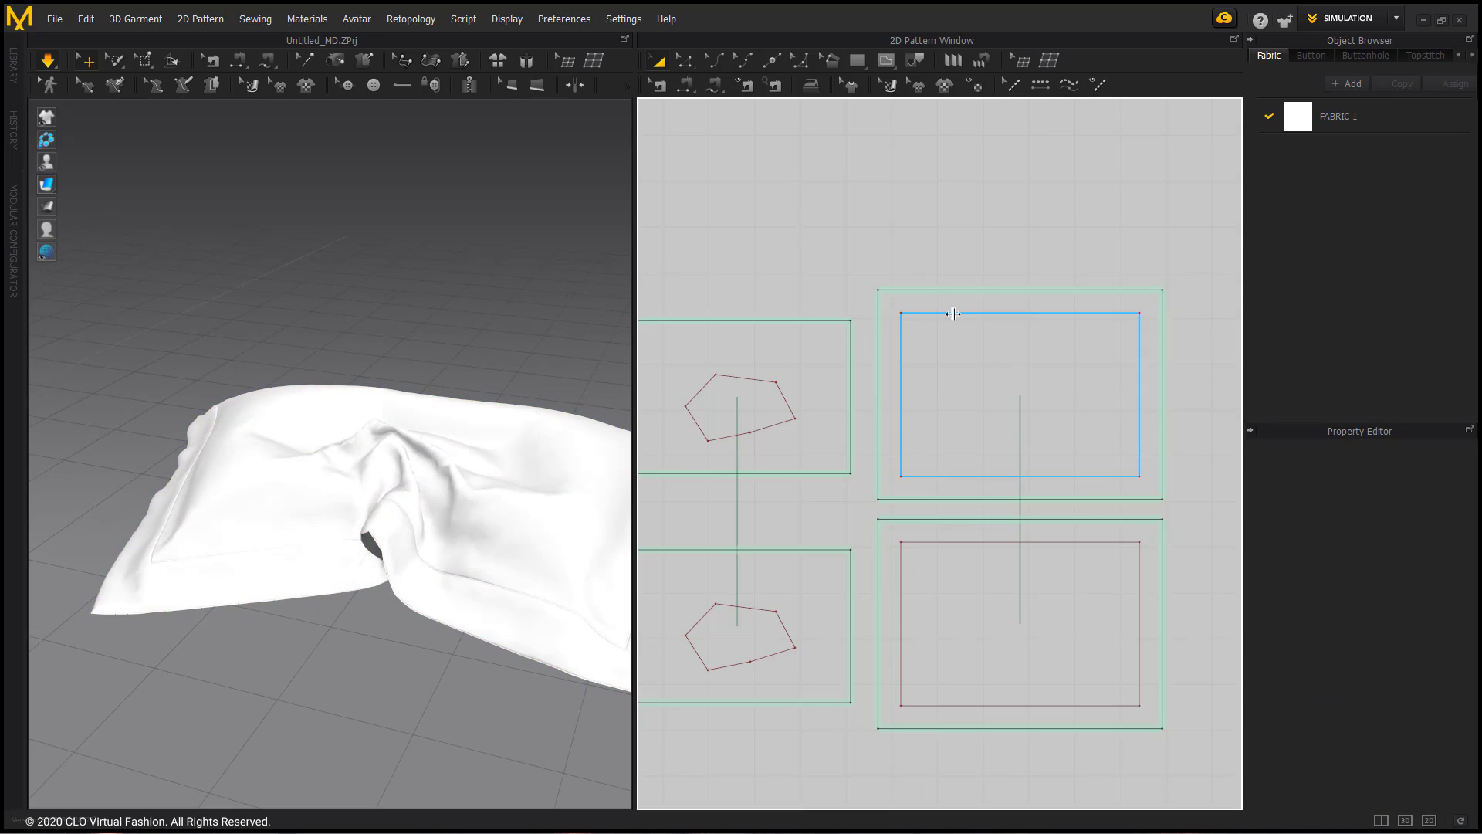
- Enable Elastic with a ratio of 95 on both inner border rectangles and tug the cover upward while it simulates
scroll(1057, 370, "up", 2)
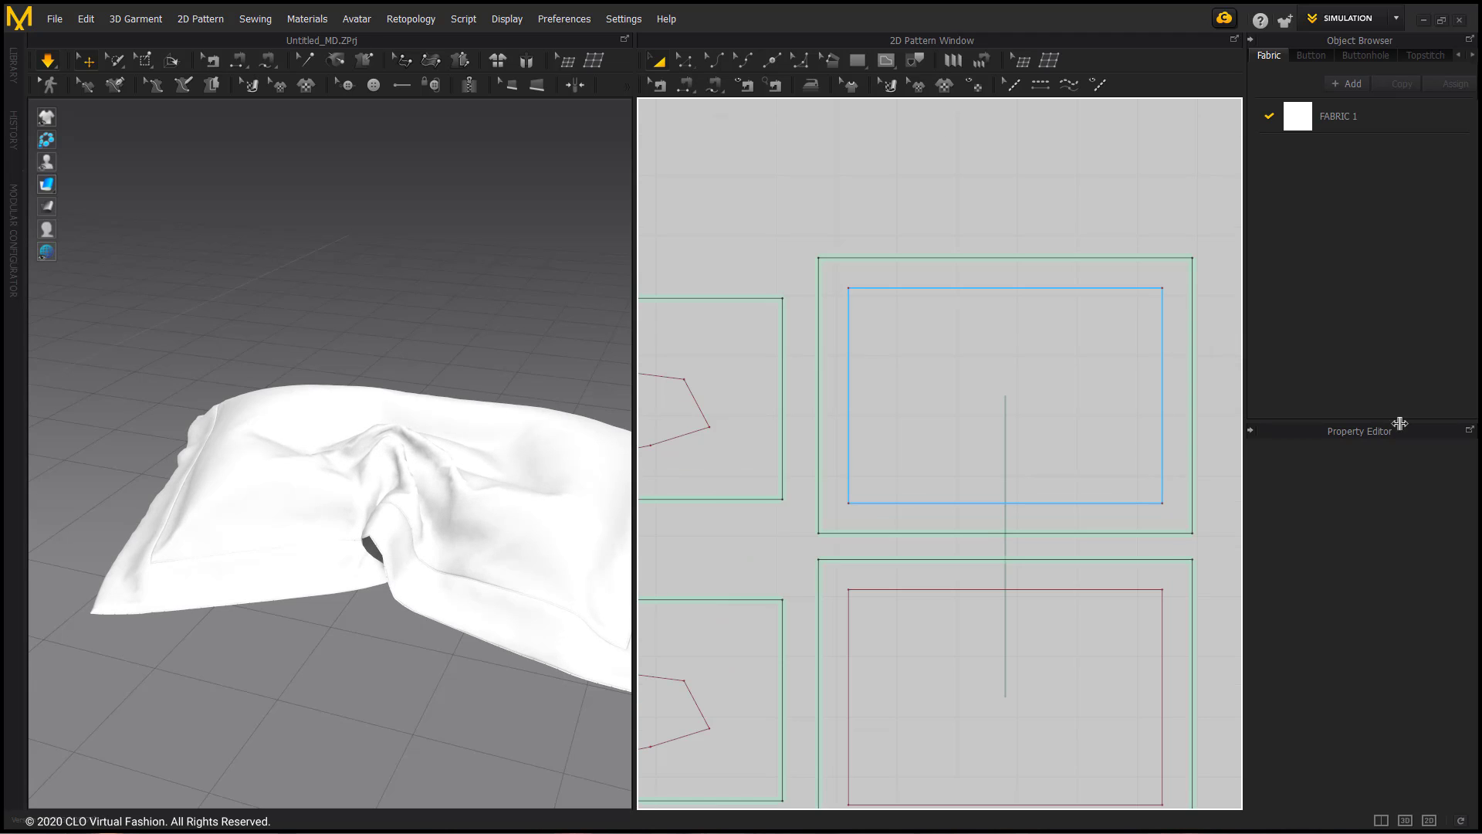
left_click(1000, 291)
left_click(1047, 589, "shift")
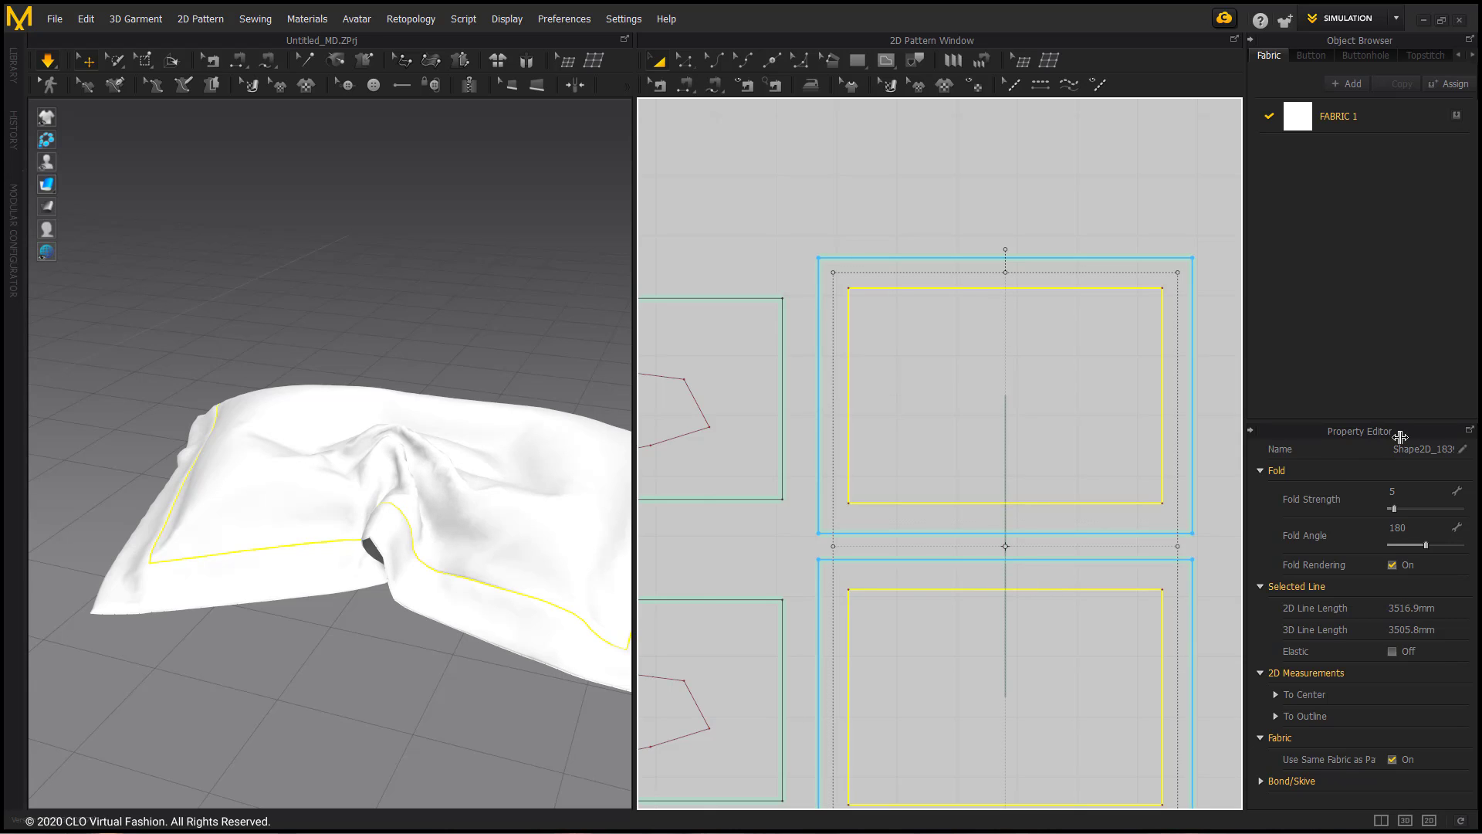
left_click(1390, 651)
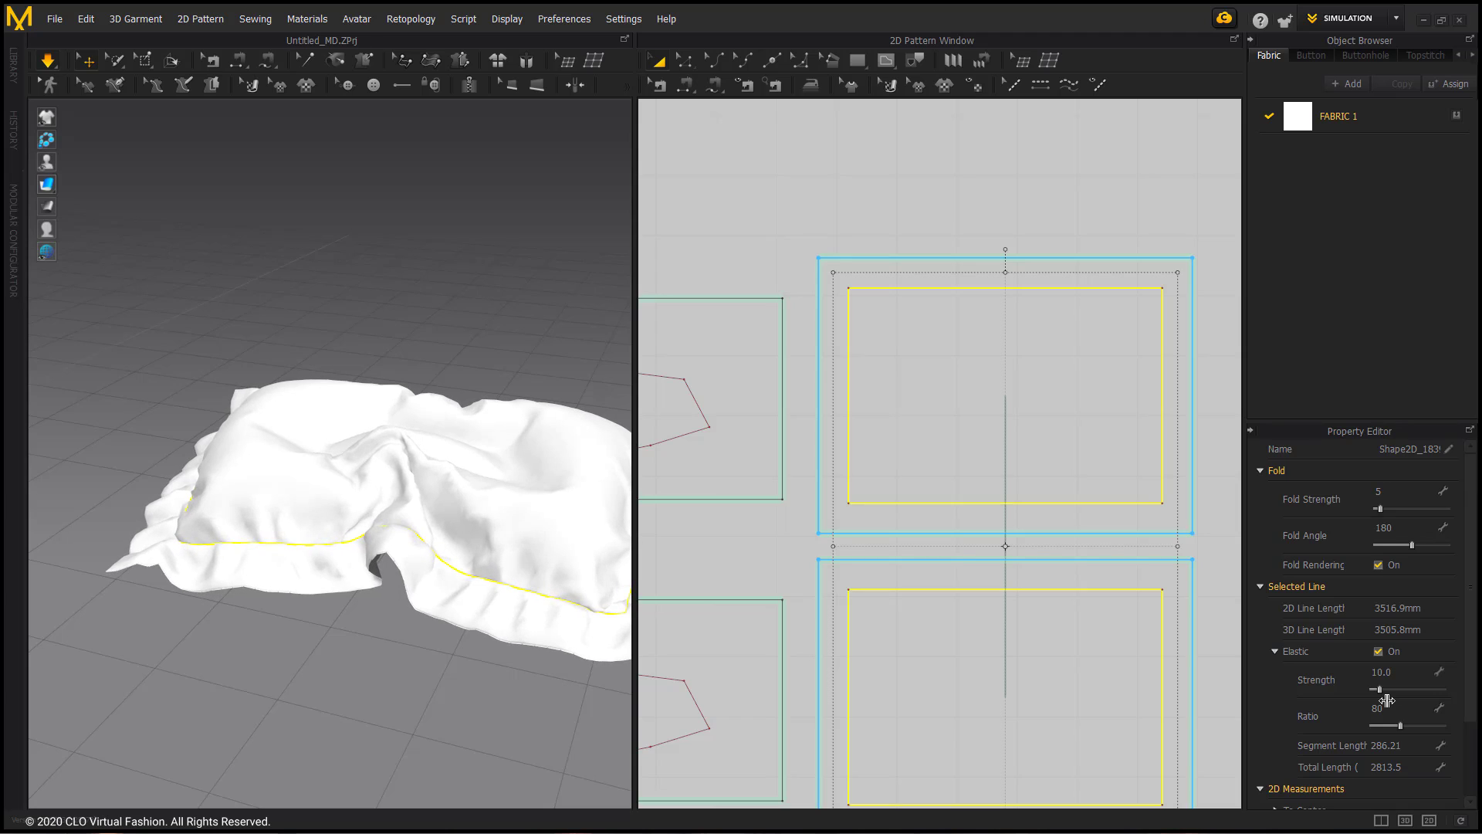
left_click(1387, 700)
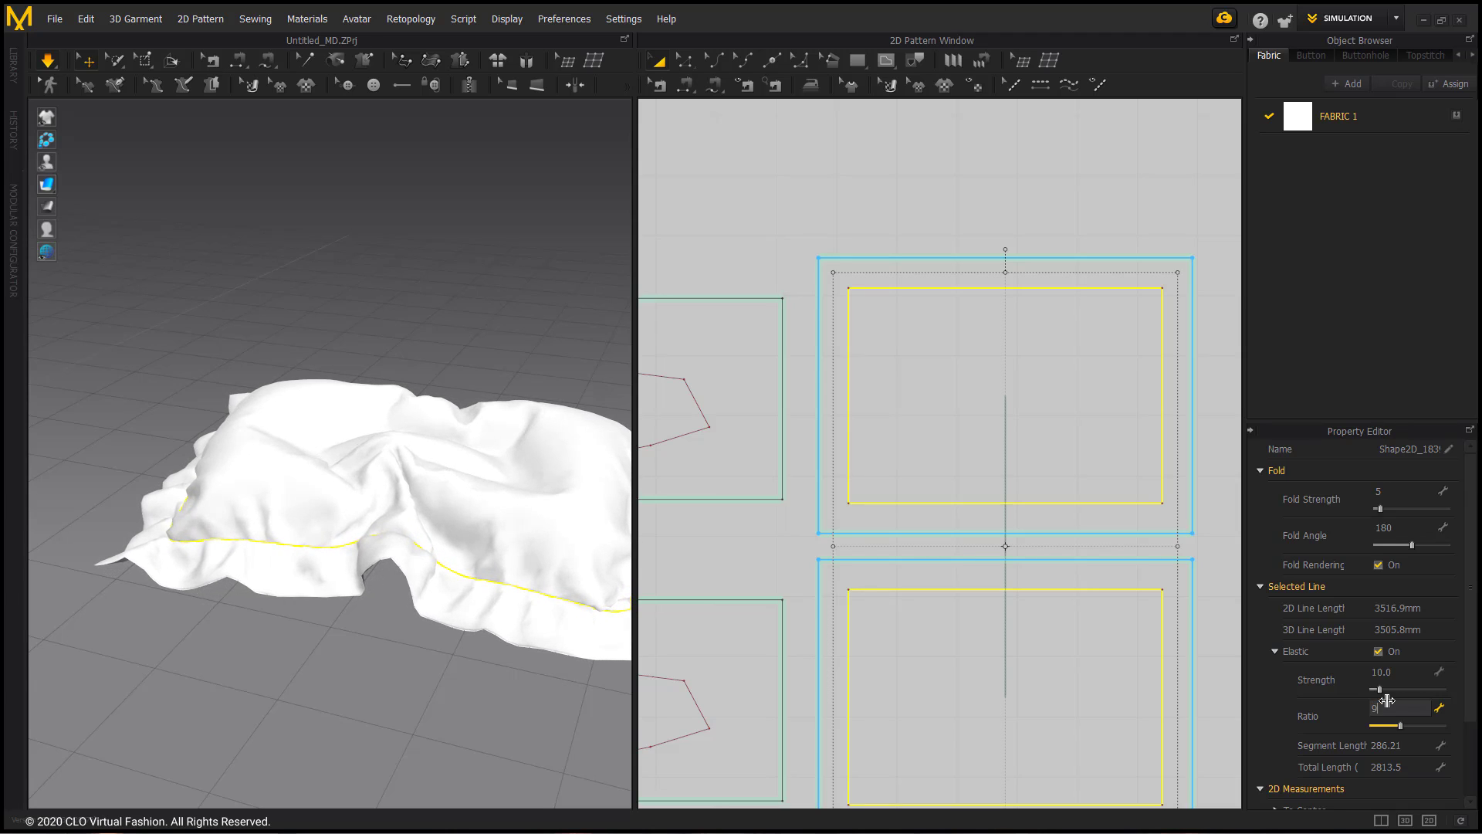
type("95")
key("Return")
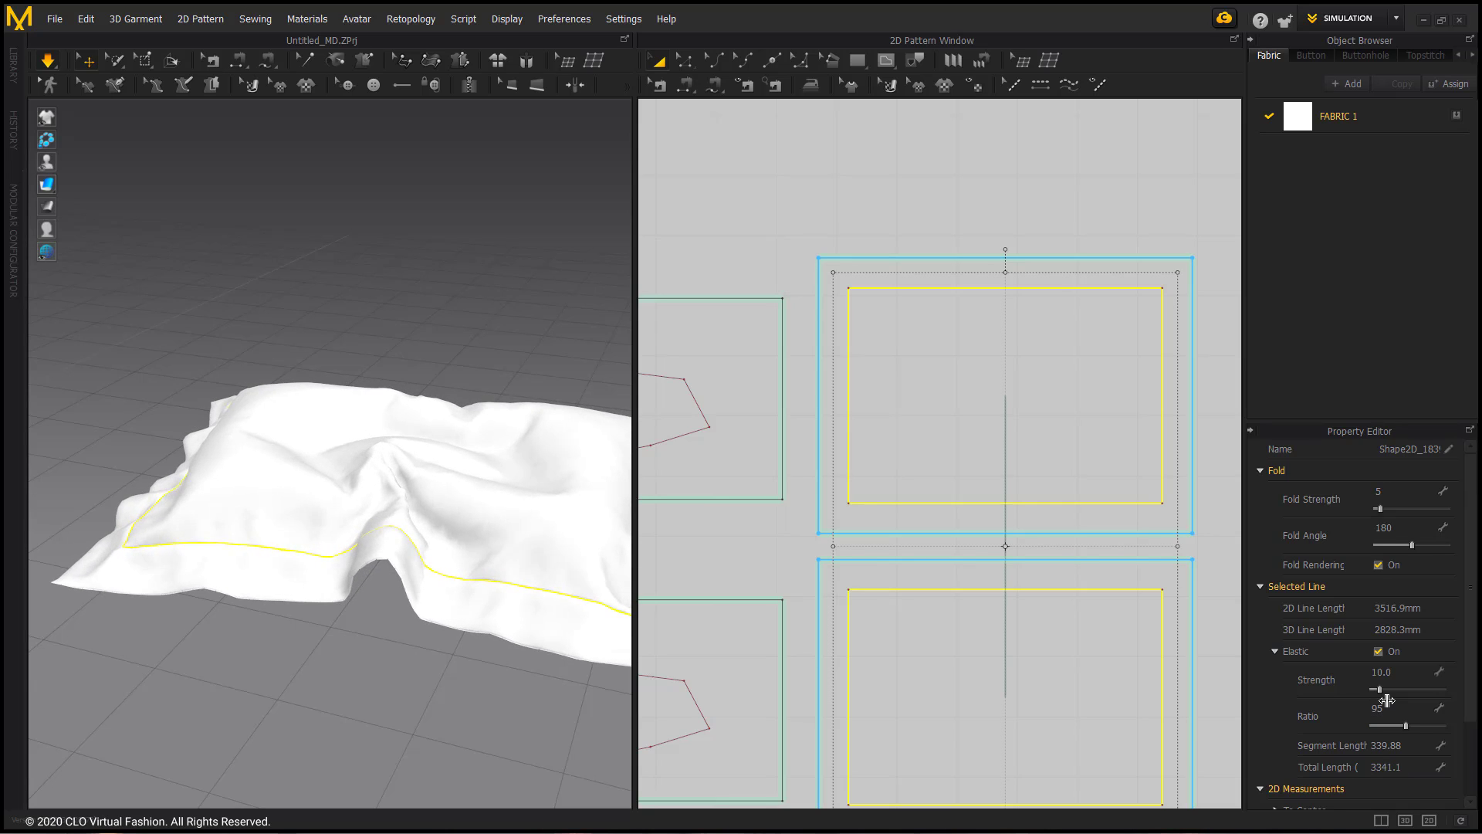
left_click(241, 549)
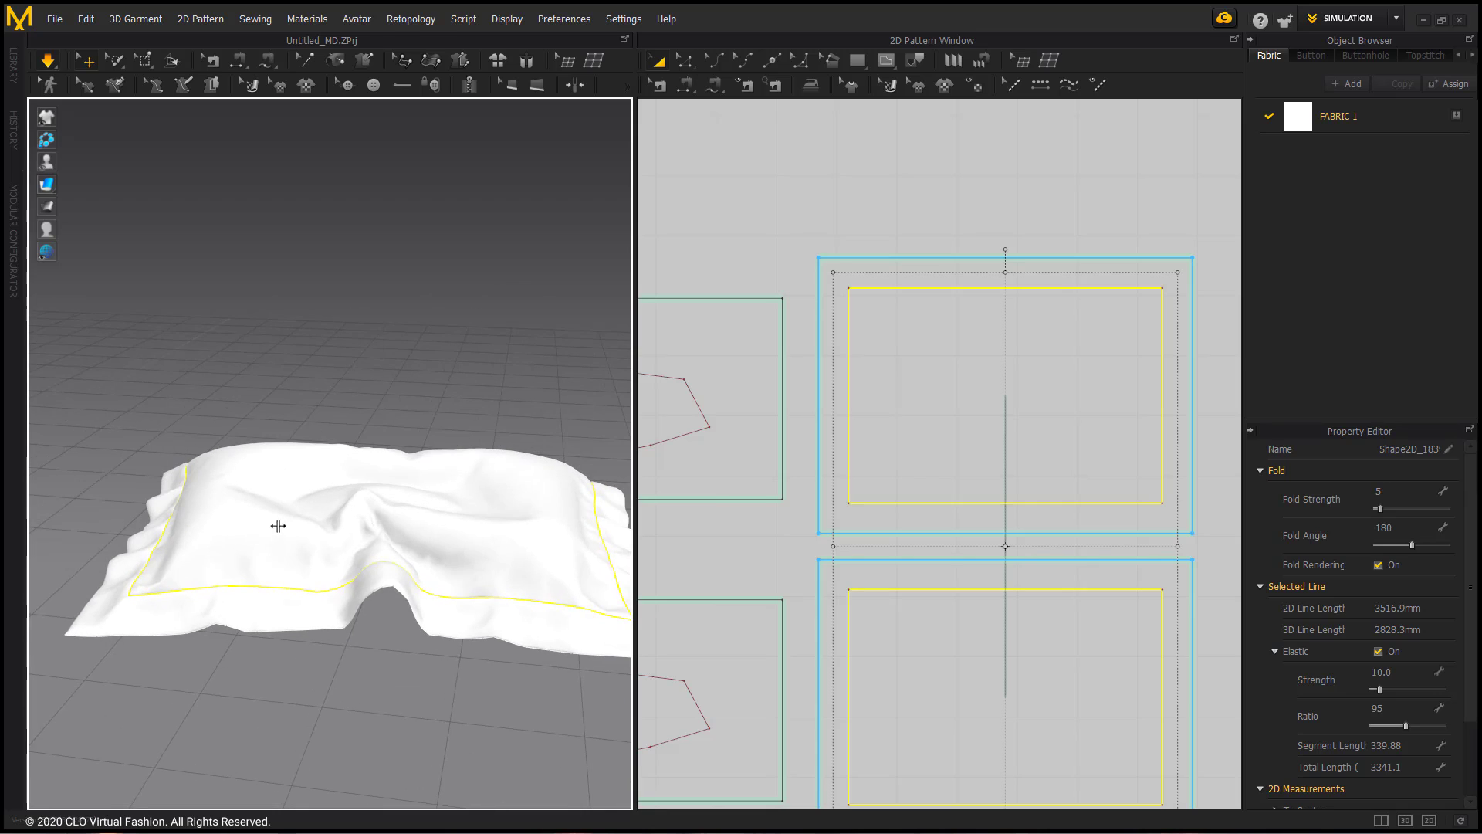
left_click_drag(373, 479, 369, 331)
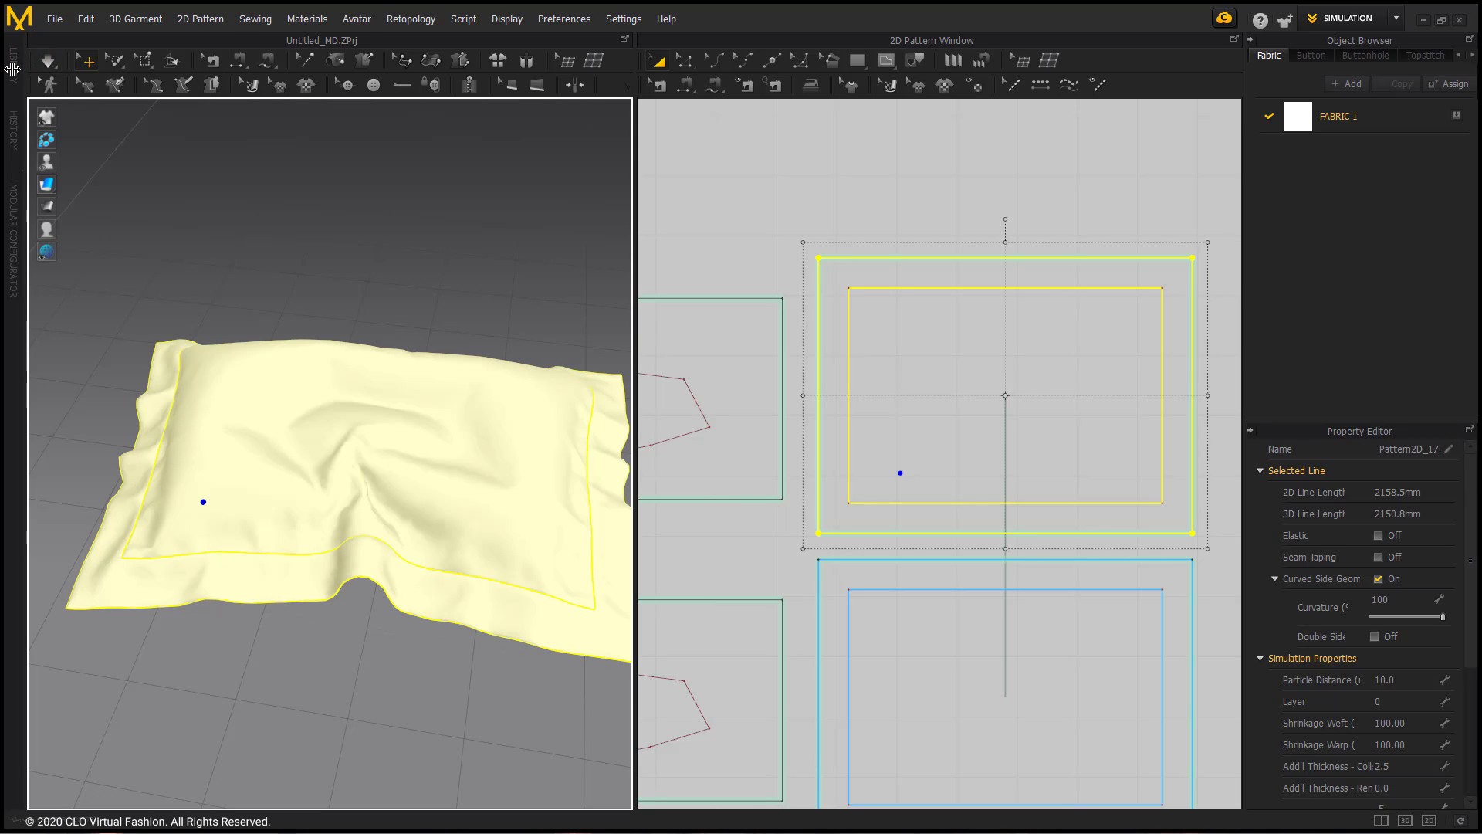
- Search the fabric library for satin, add the Silk Duchess Satin fabric to the project and close the library
left_click(14, 68)
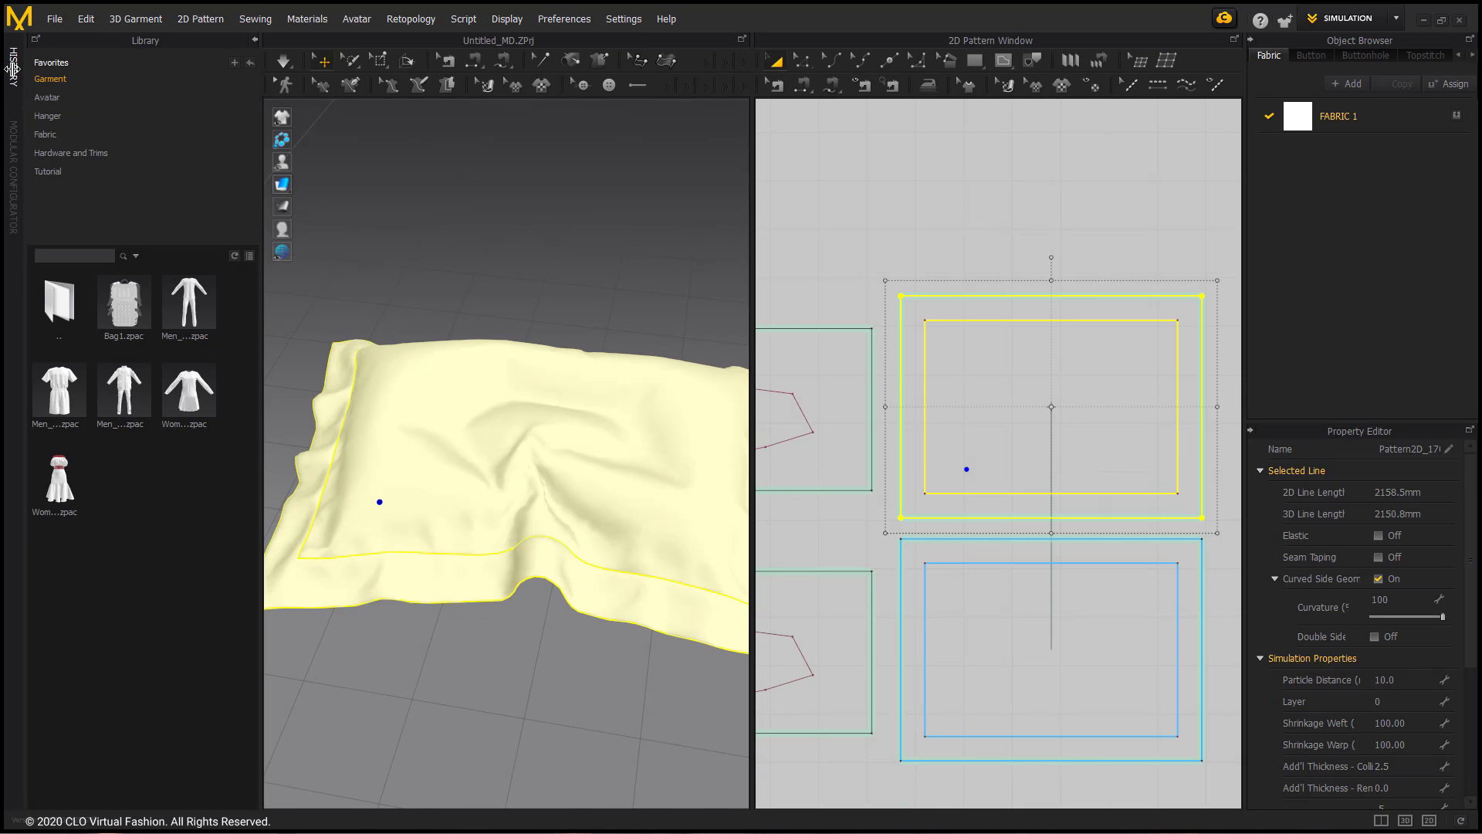
left_click(78, 131)
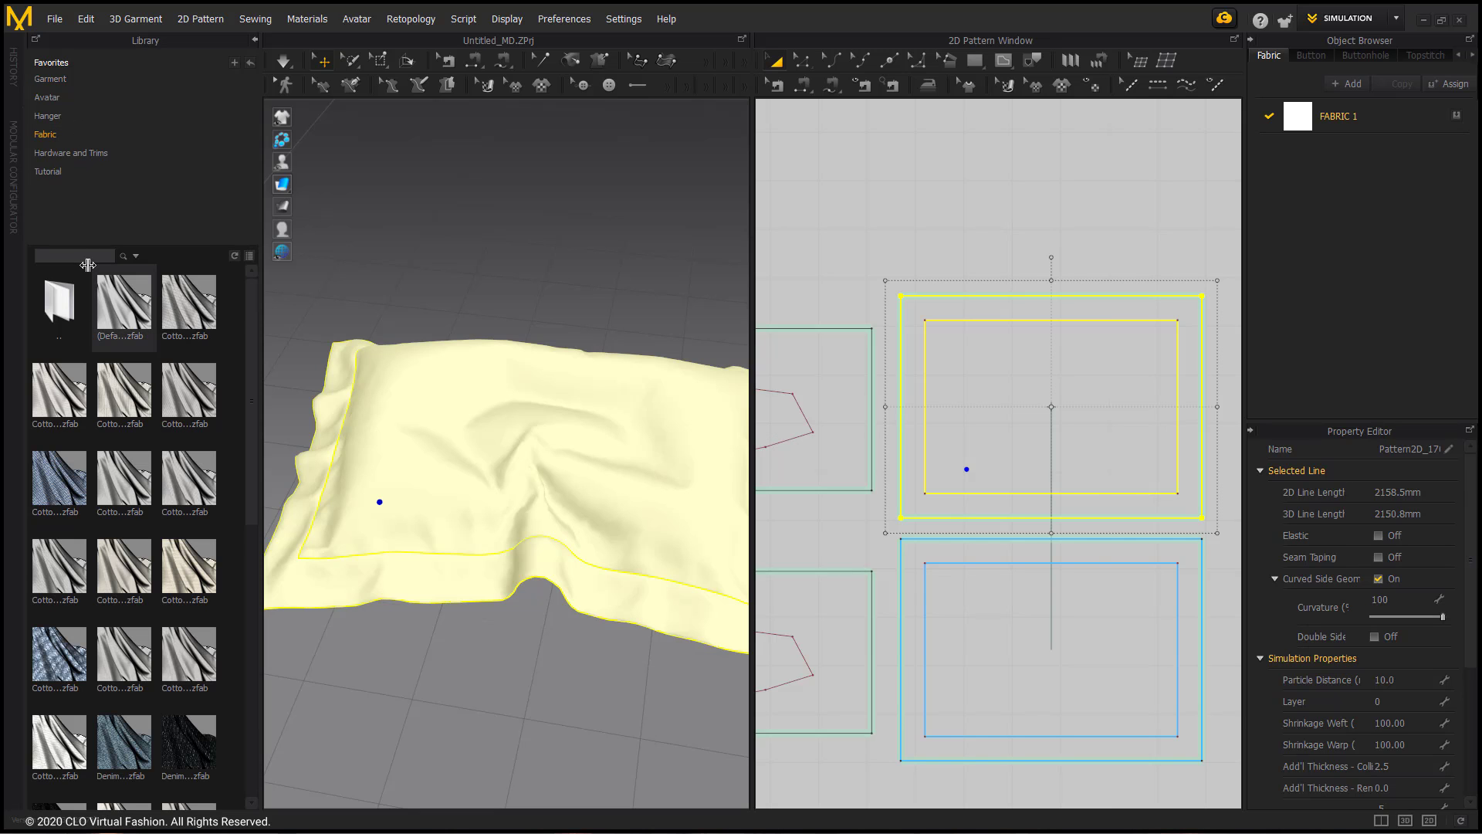
scroll(88, 265, "down", 3)
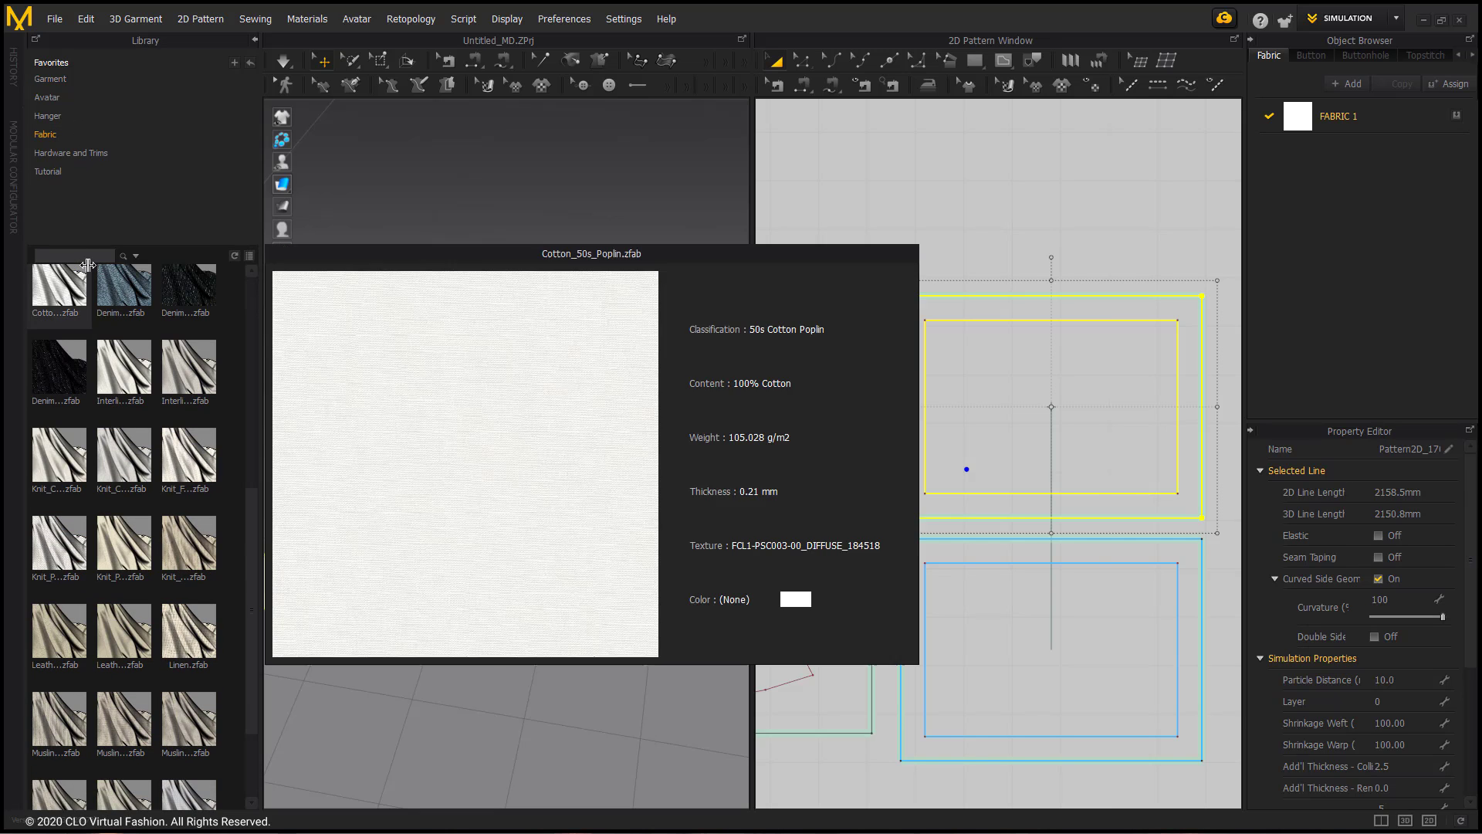
scroll(85, 263, "down", 2)
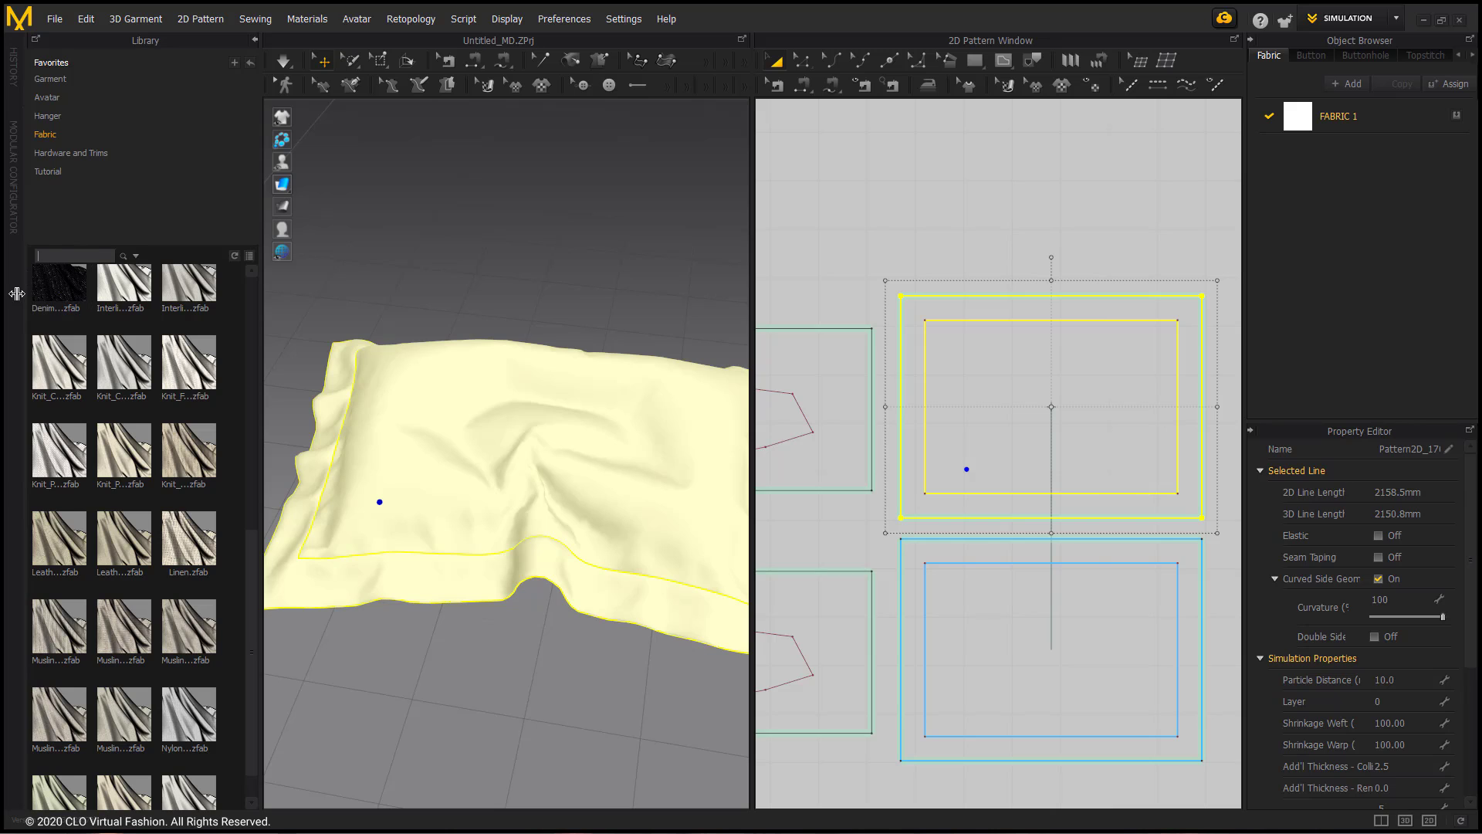
key("Return")
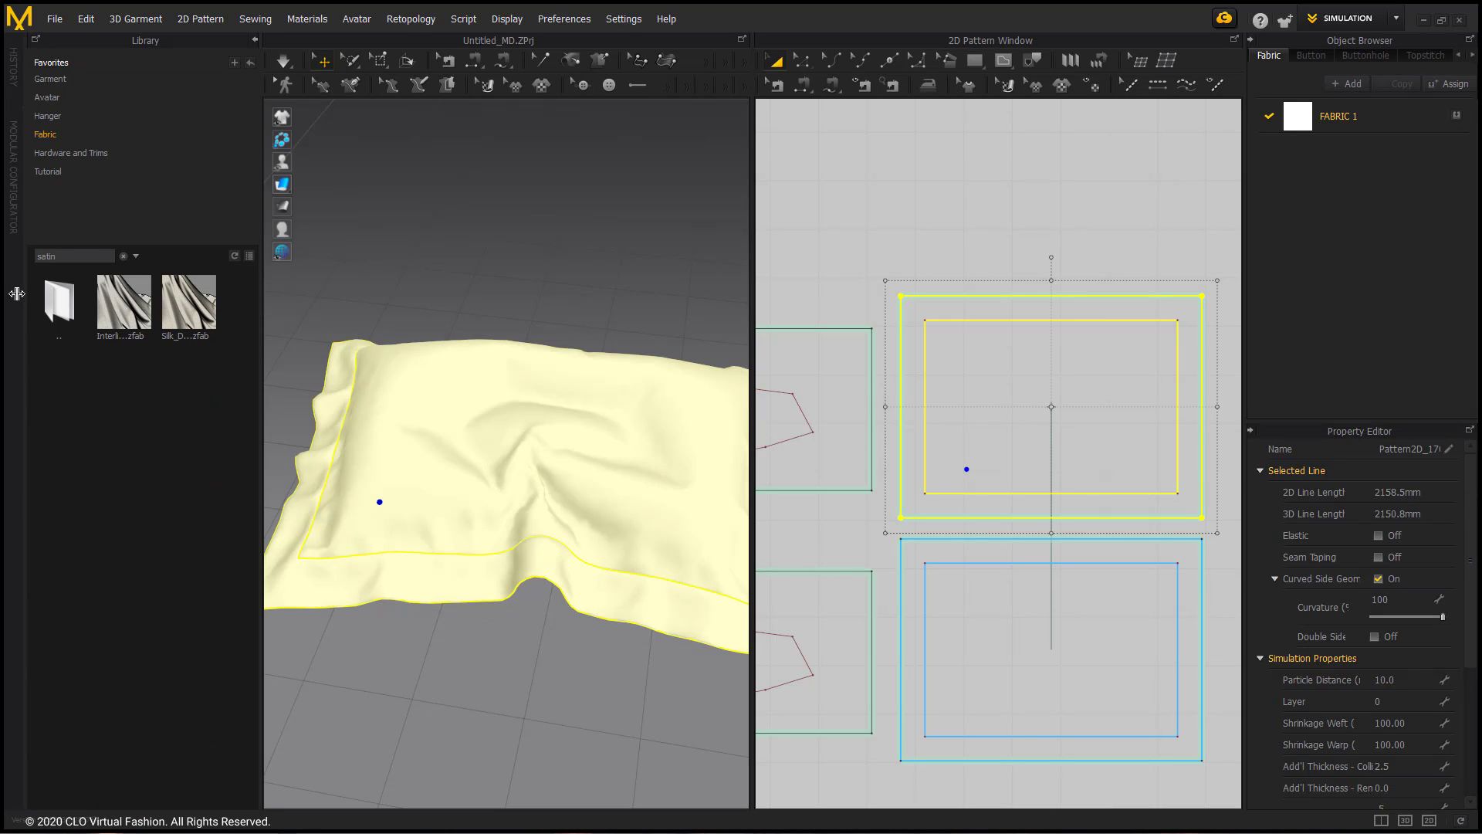
mouse_move(118, 317)
left_click_drag(1315, 186, 1315, 186)
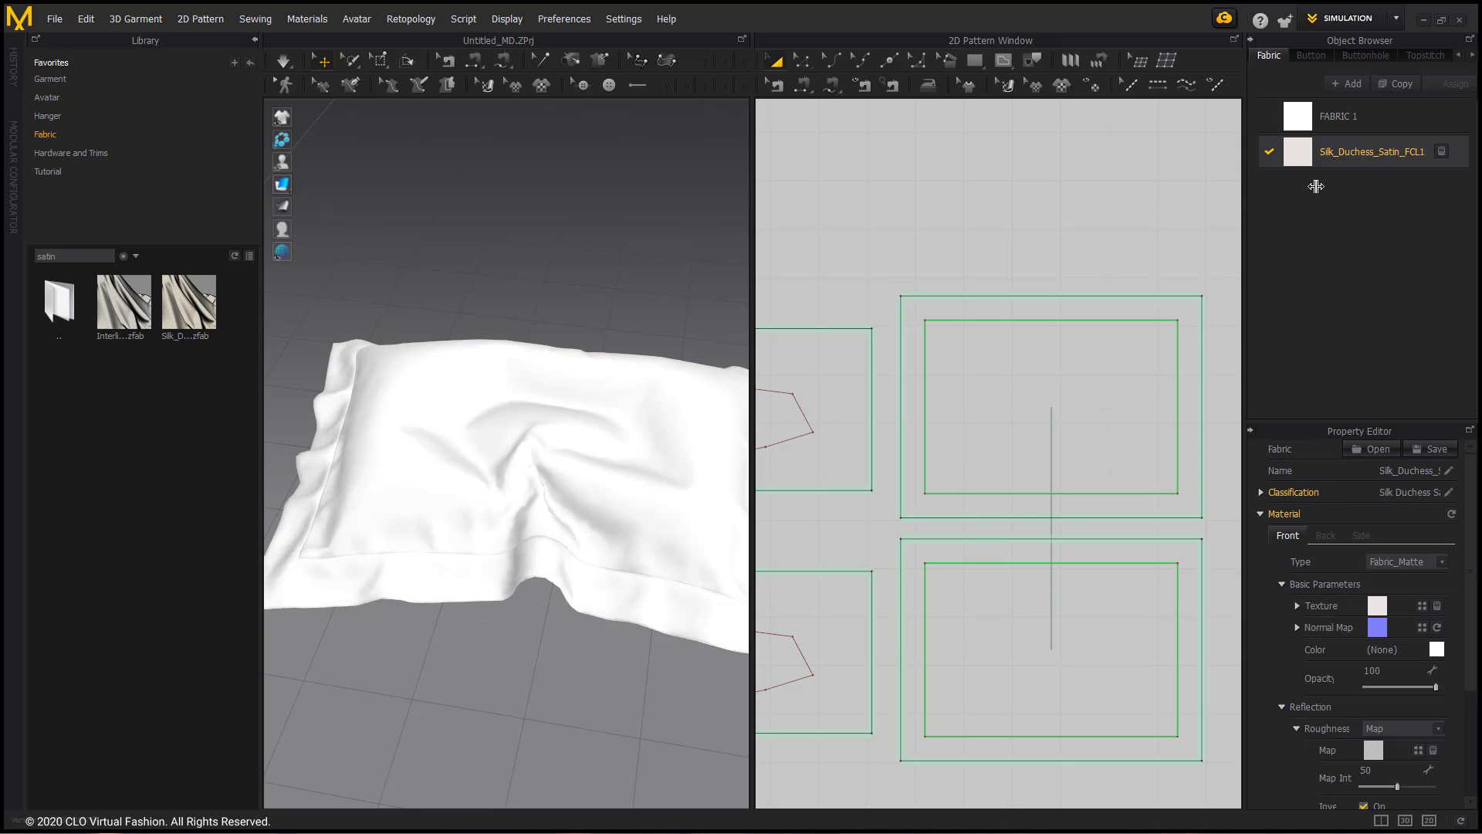
left_click(254, 39)
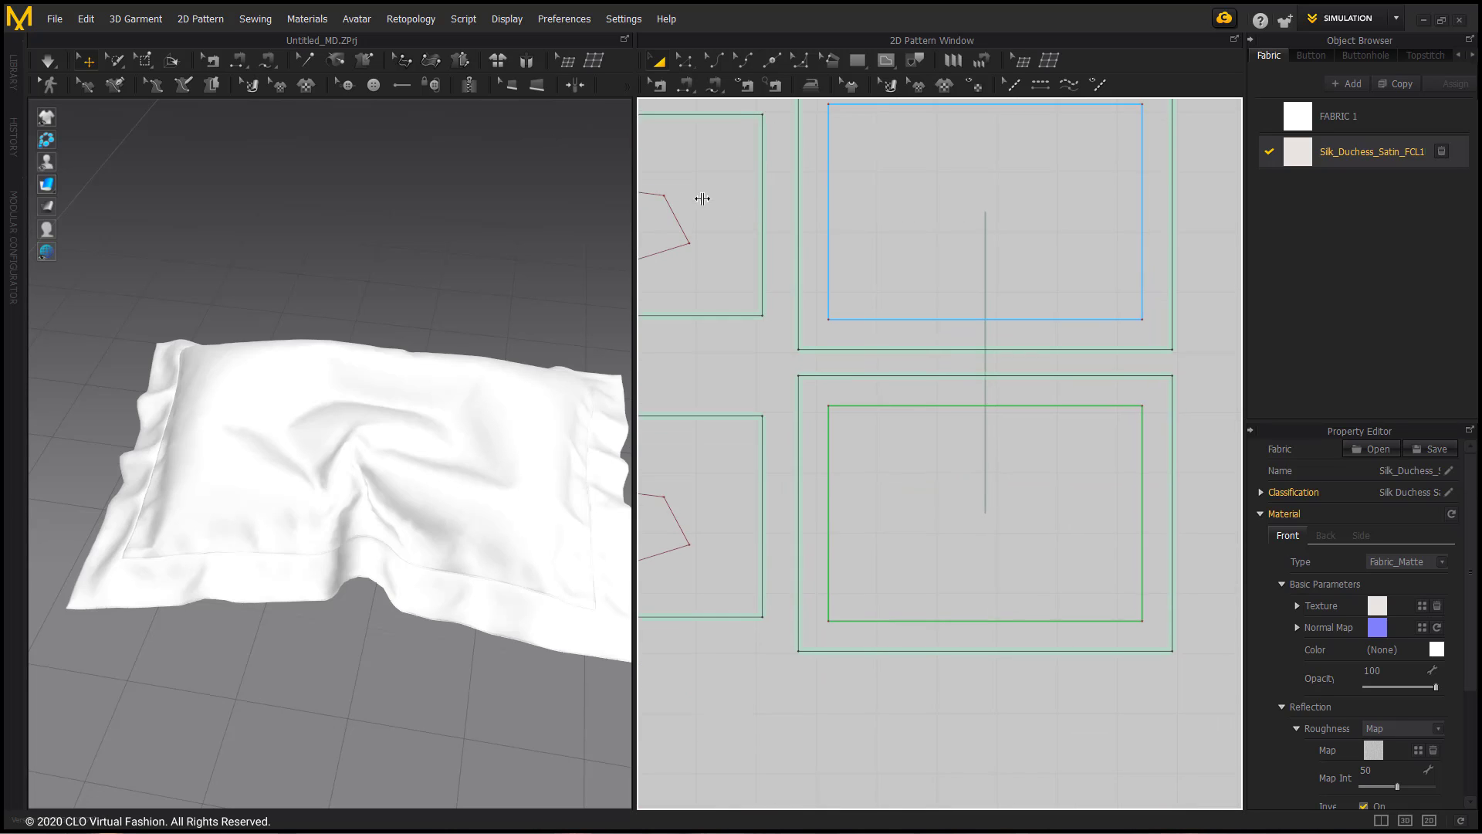
- Assign the Silk Duchess Satin fabric to both layers of the bordered pillow cover
left_click(1050, 324)
left_click(1075, 373, "shift")
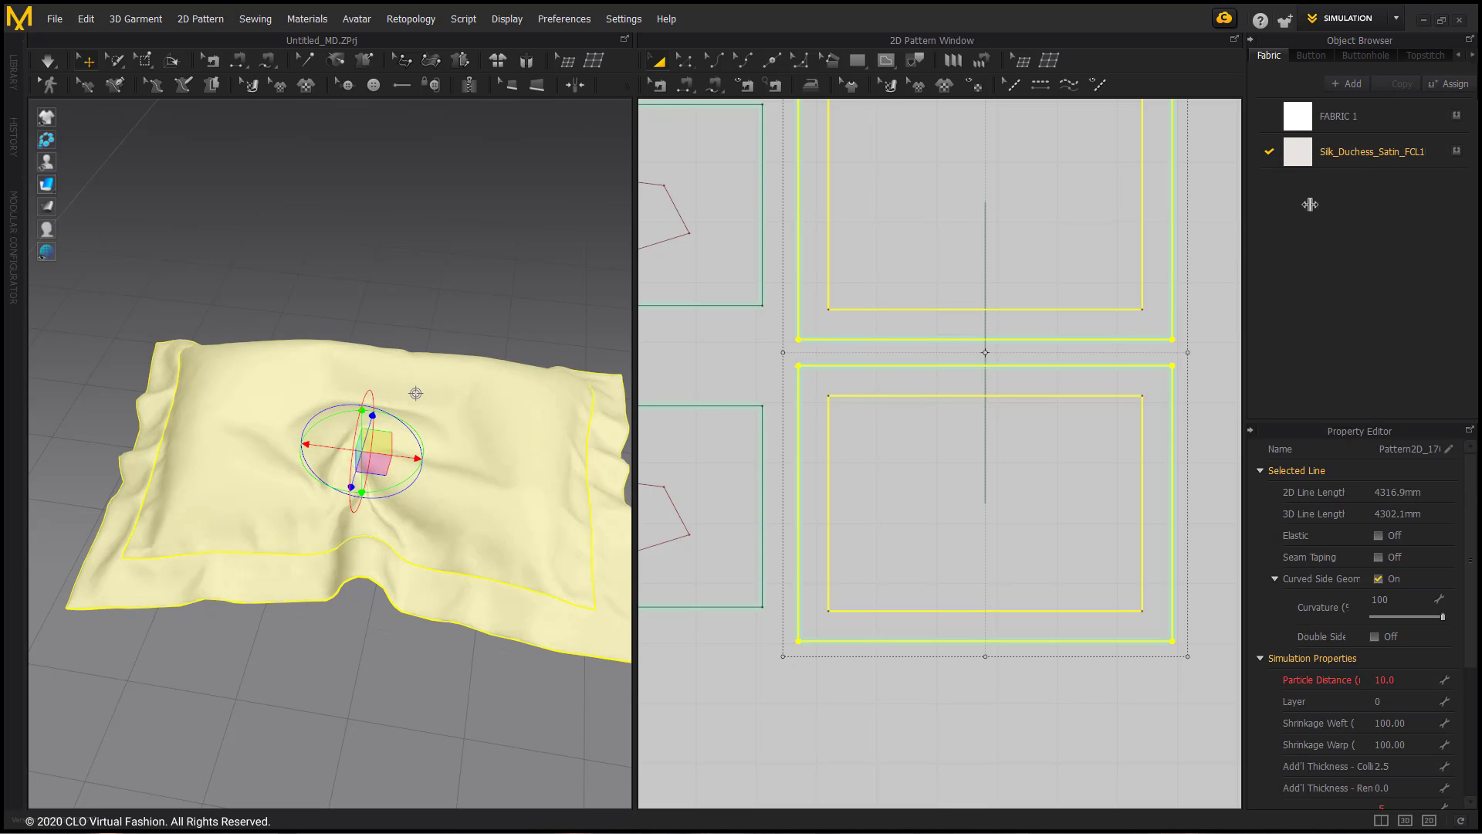
left_click(1294, 151)
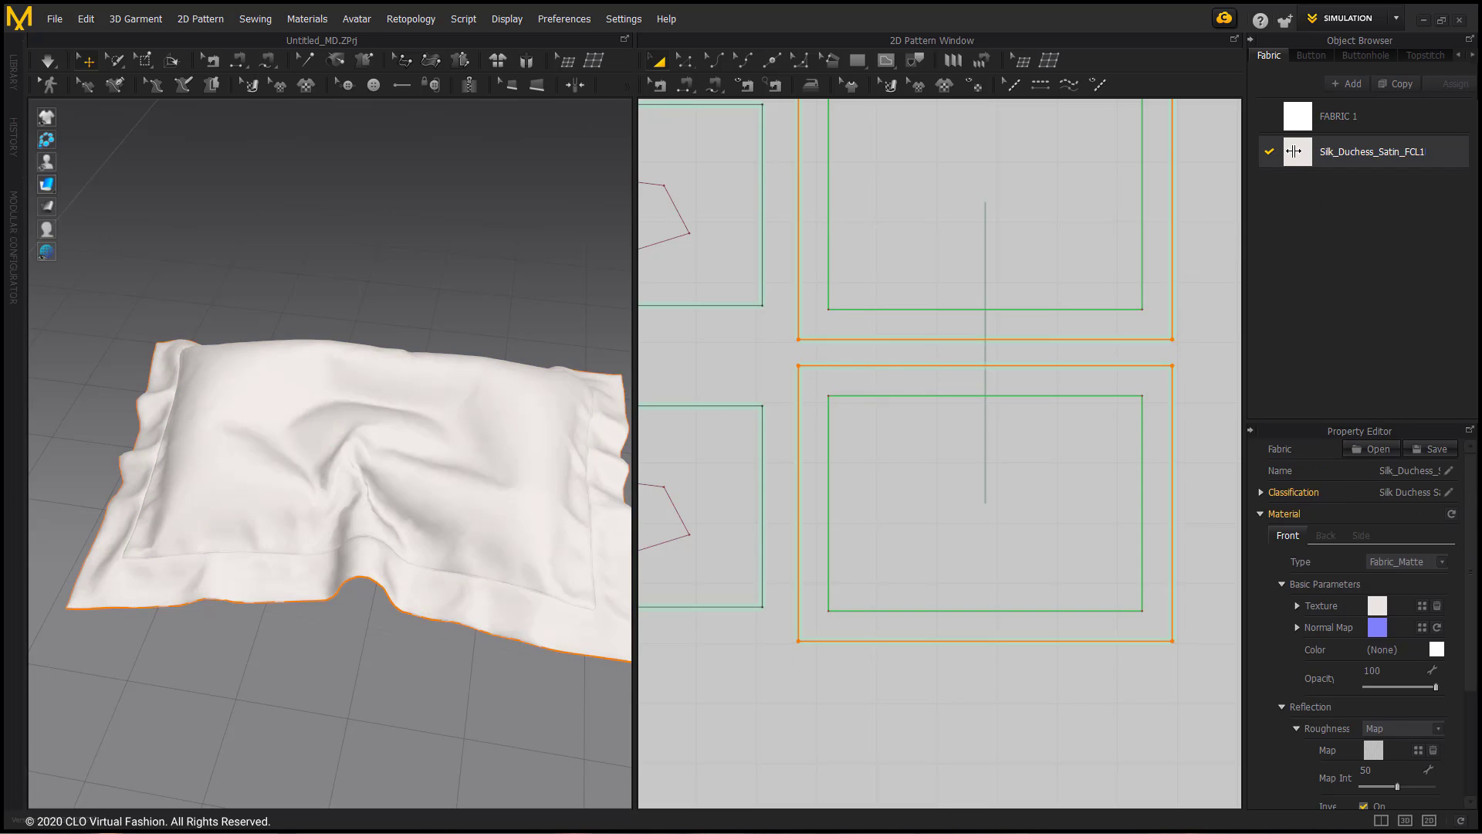
- Change the Silk Duchess Satin fabric's color to a medium gray
left_click(1427, 644)
left_click(1432, 646)
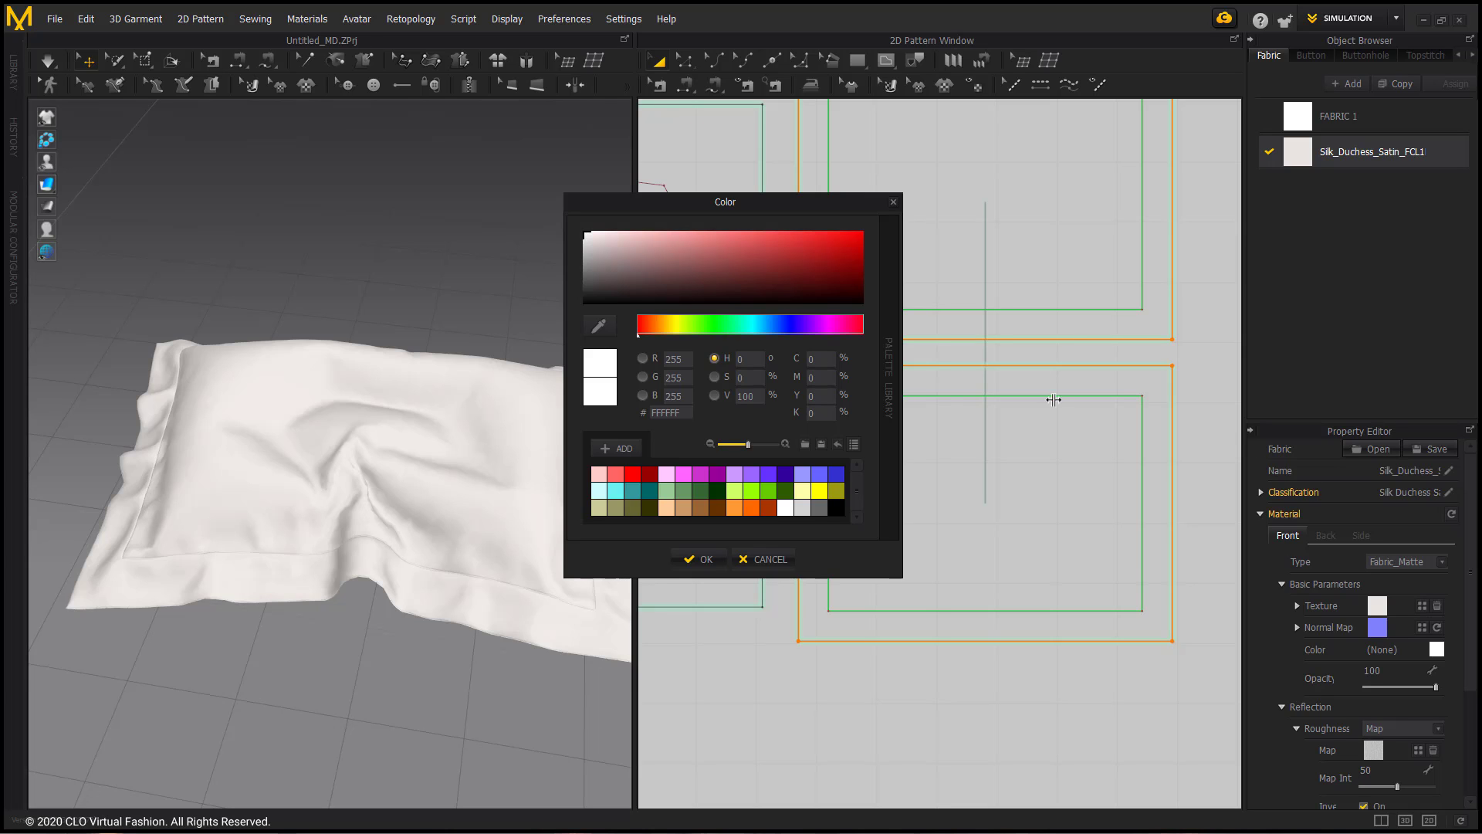
left_click_drag(584, 287, 576, 264)
left_click(692, 560)
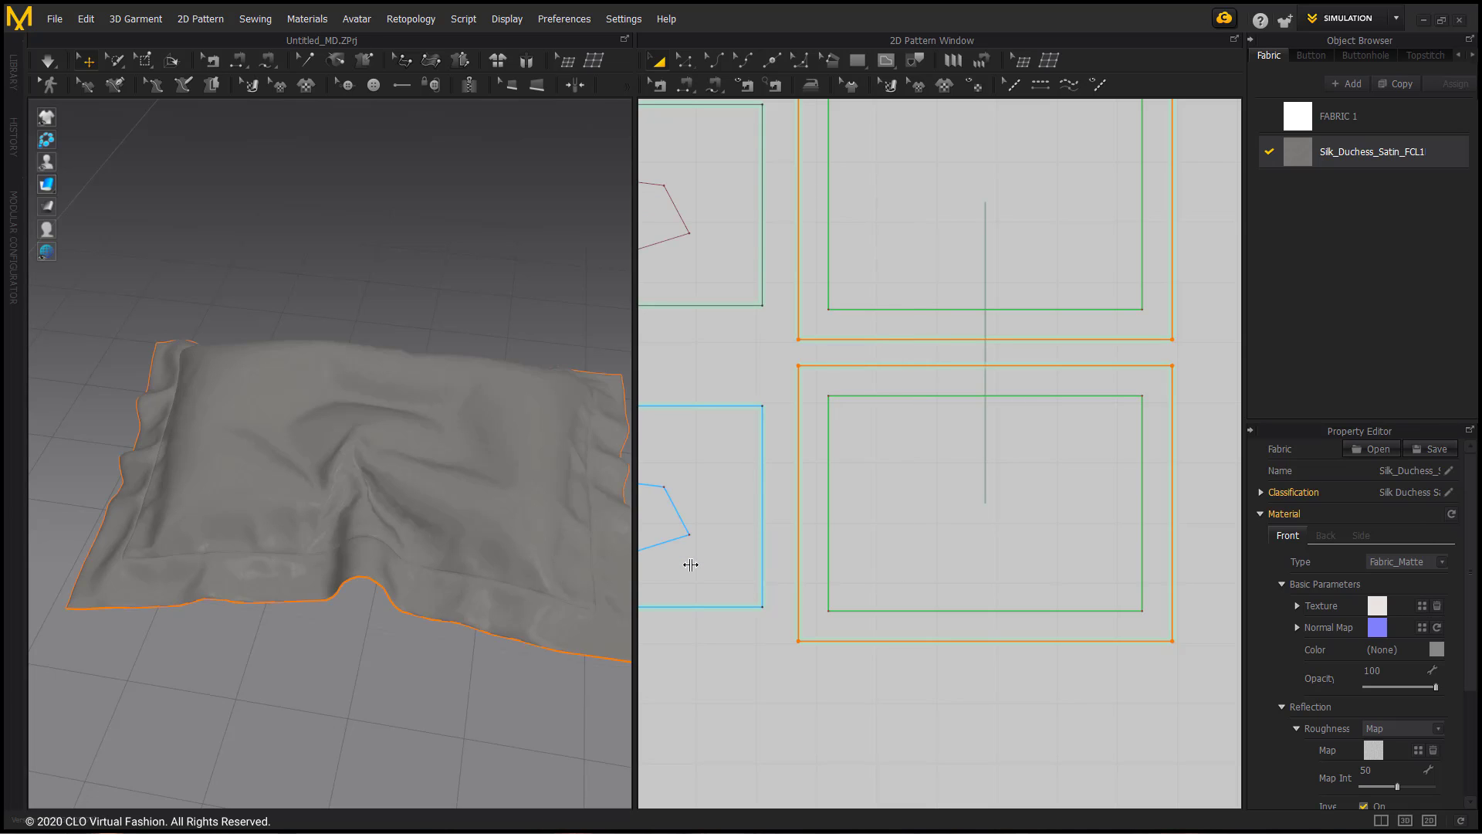
- Simulate the gray satin cover and pull its middle upward before letting it settle
left_click(348, 210)
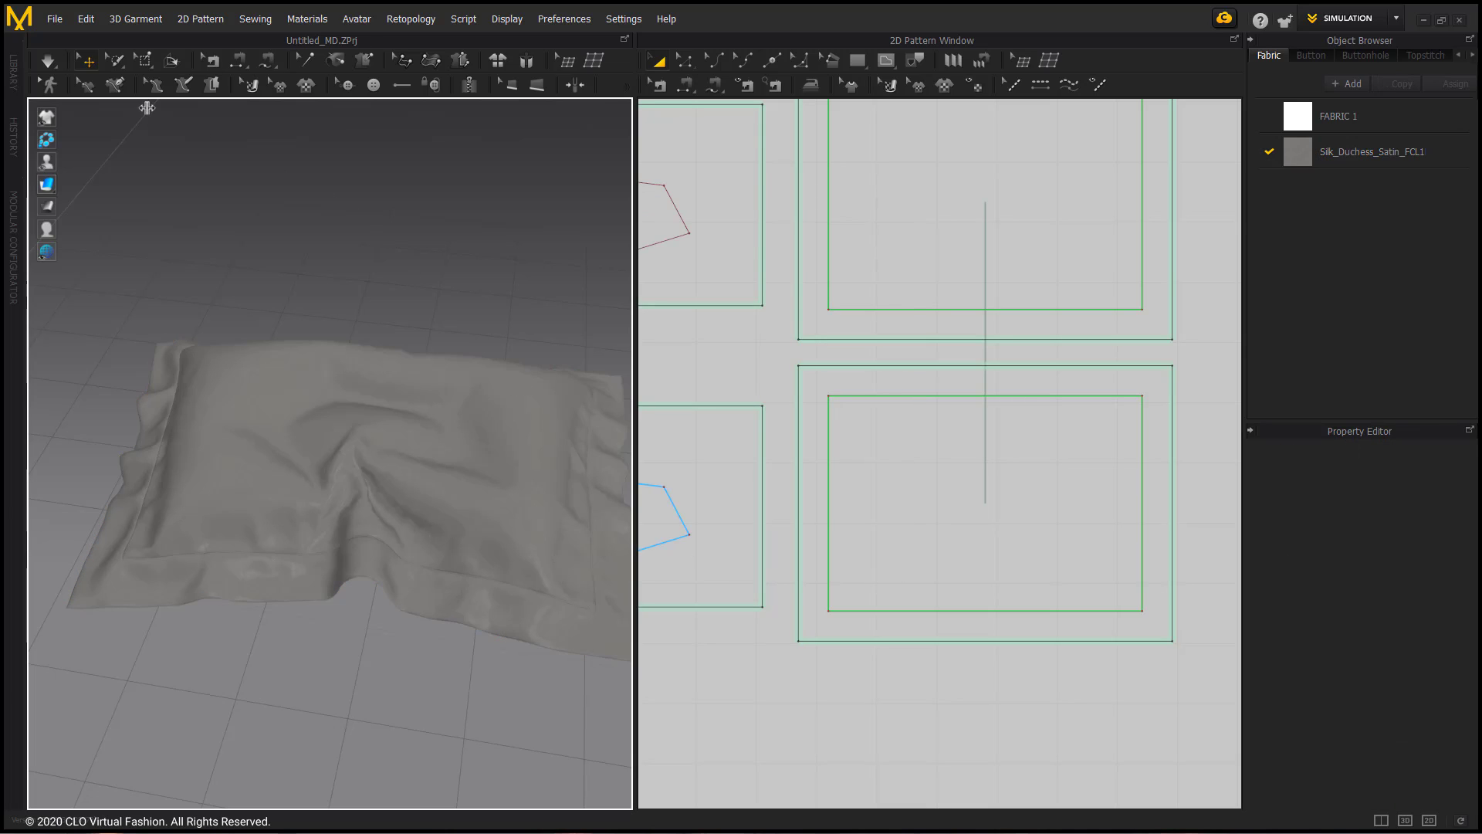
left_click(48, 59)
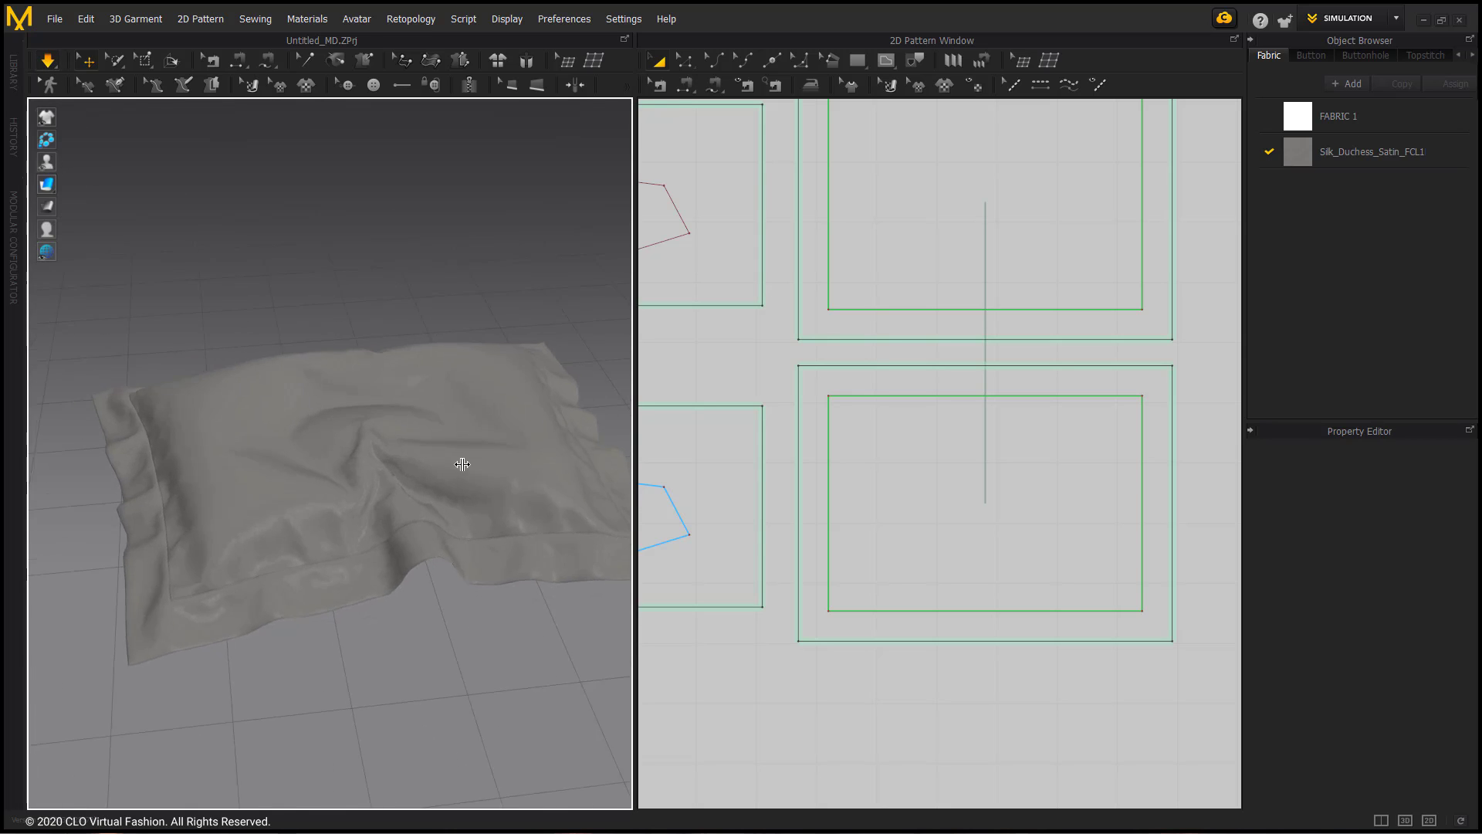
left_click_drag(394, 429, 361, 221)
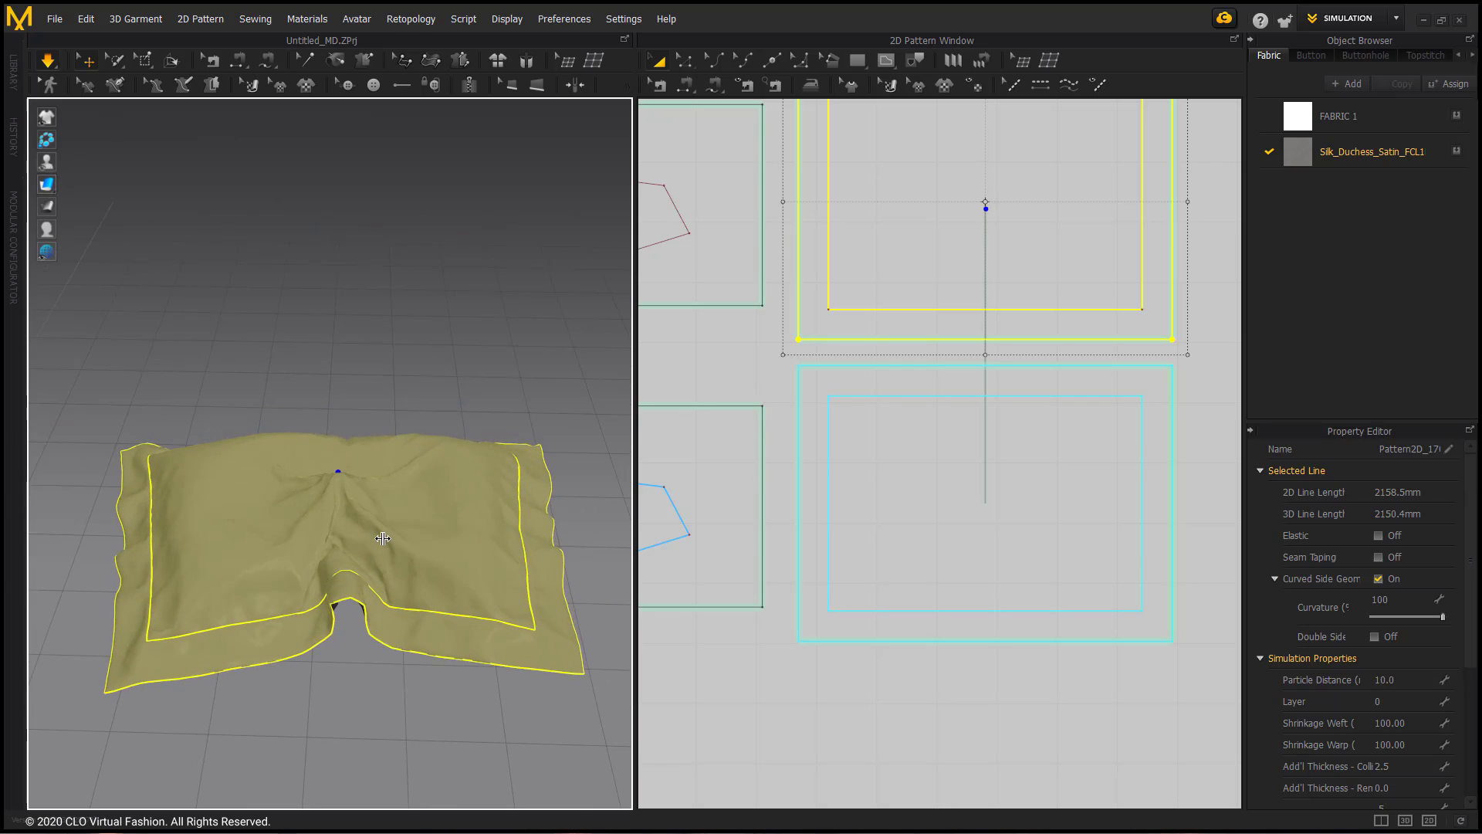
left_click(421, 297)
scroll(364, 461, "up", 2)
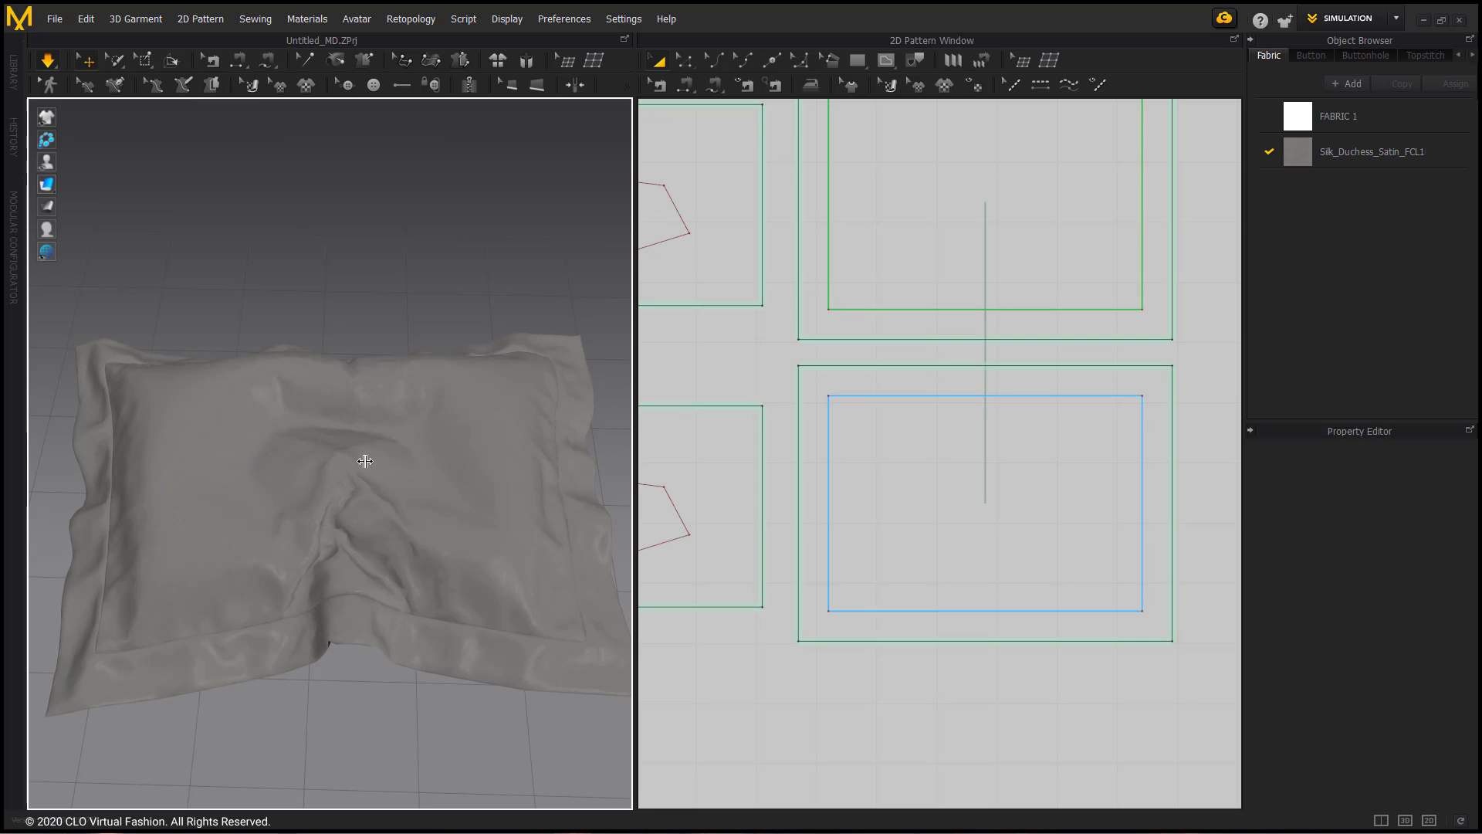
- Set the additional collision thickness of both bordered cover layers to 5 and clear the selection
right_click_drag(789, 347, 812, 339)
left_click(886, 319)
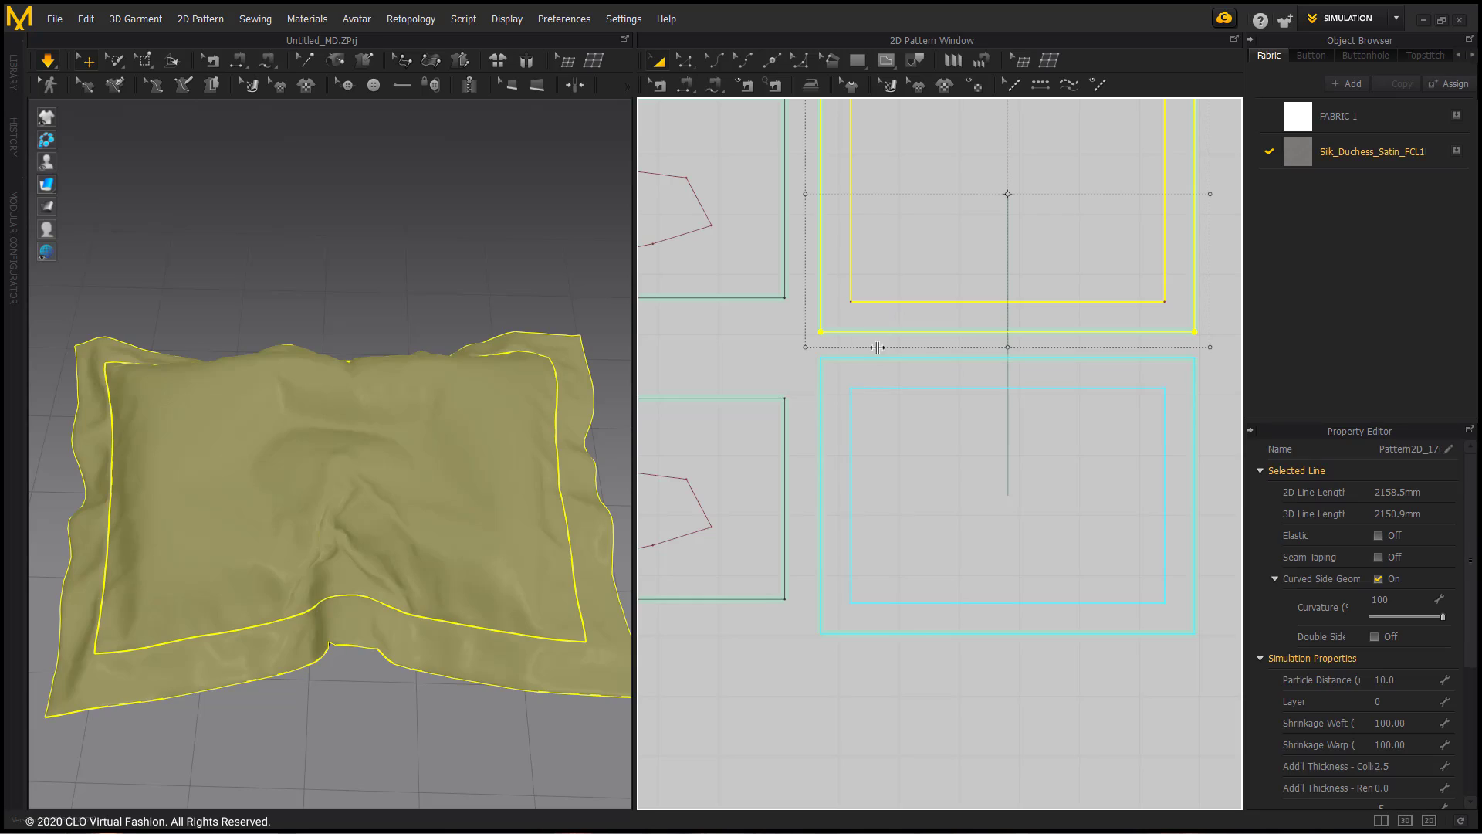
left_click(869, 369, "shift")
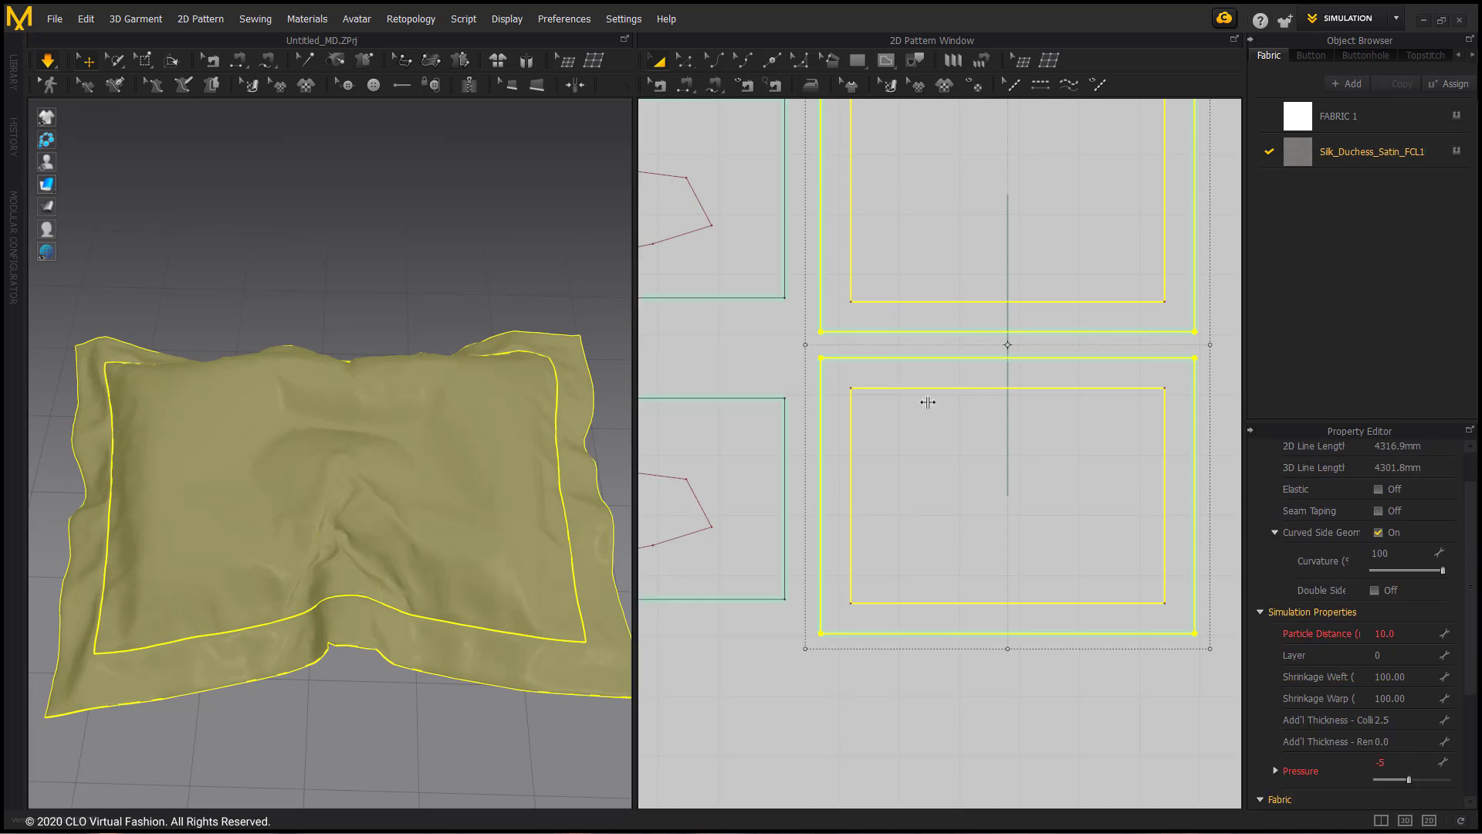
scroll(1341, 637, "down", 3)
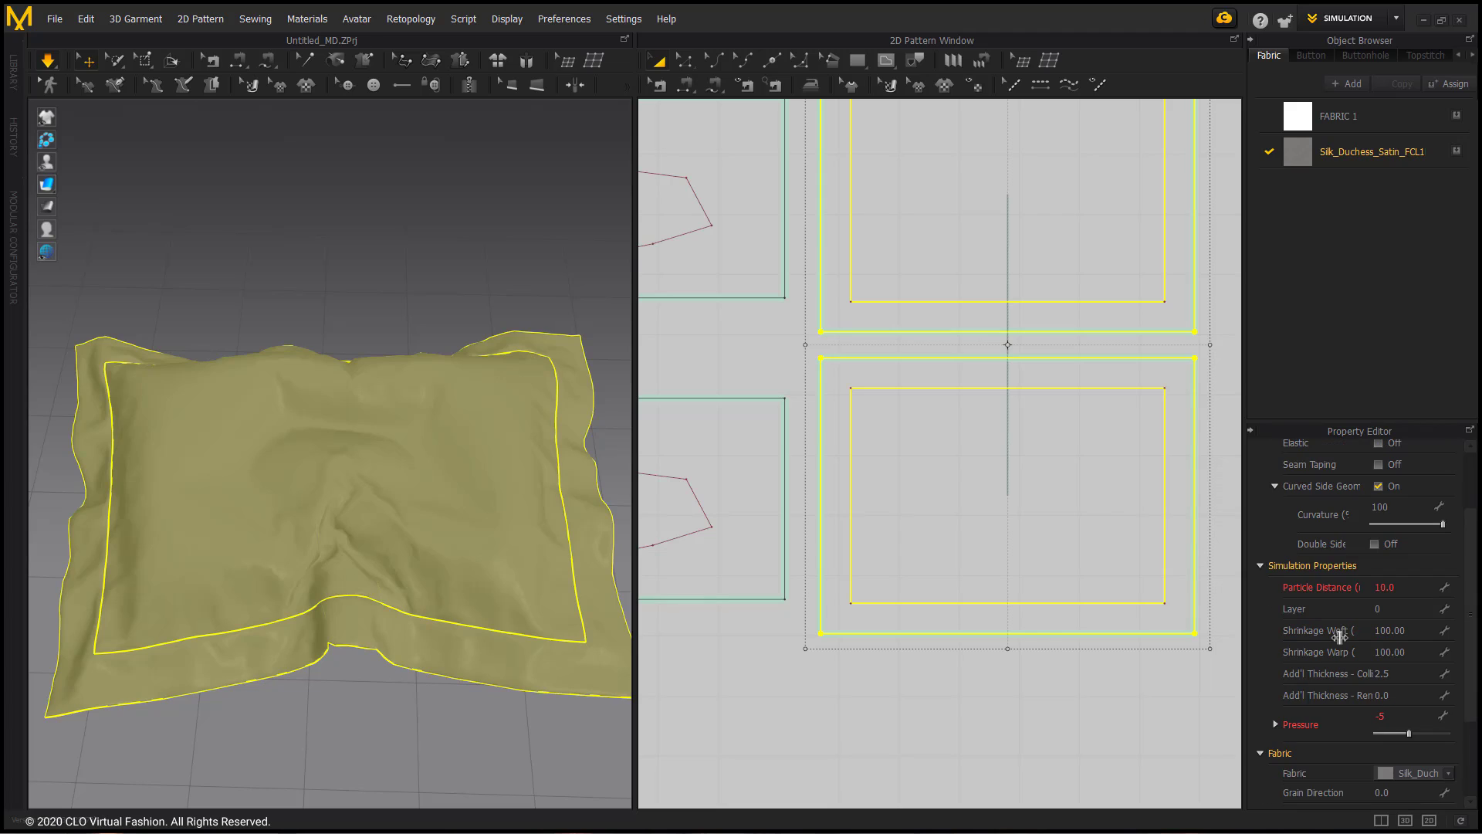
left_click(1397, 670)
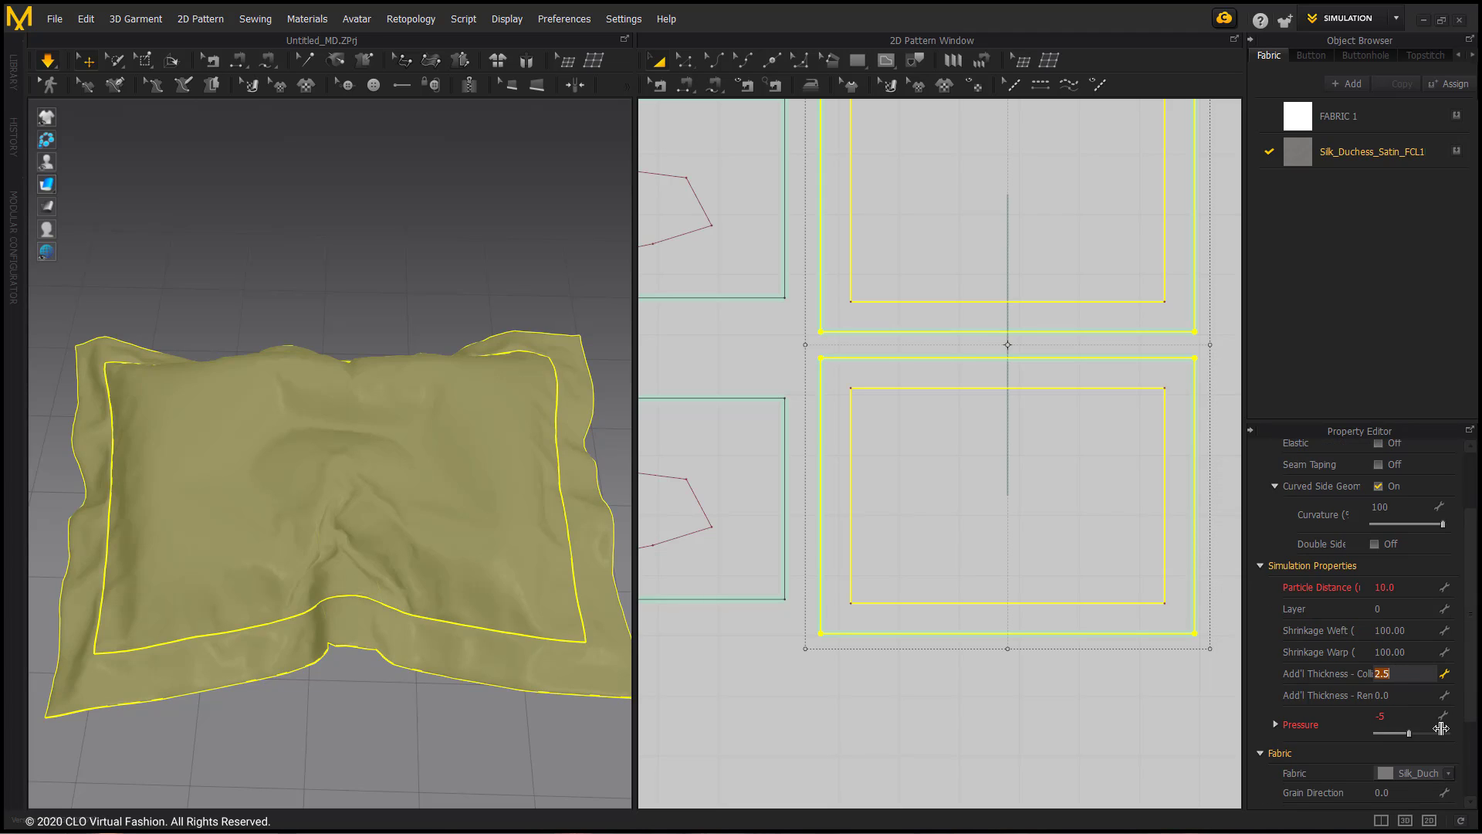
type("5")
key("Return")
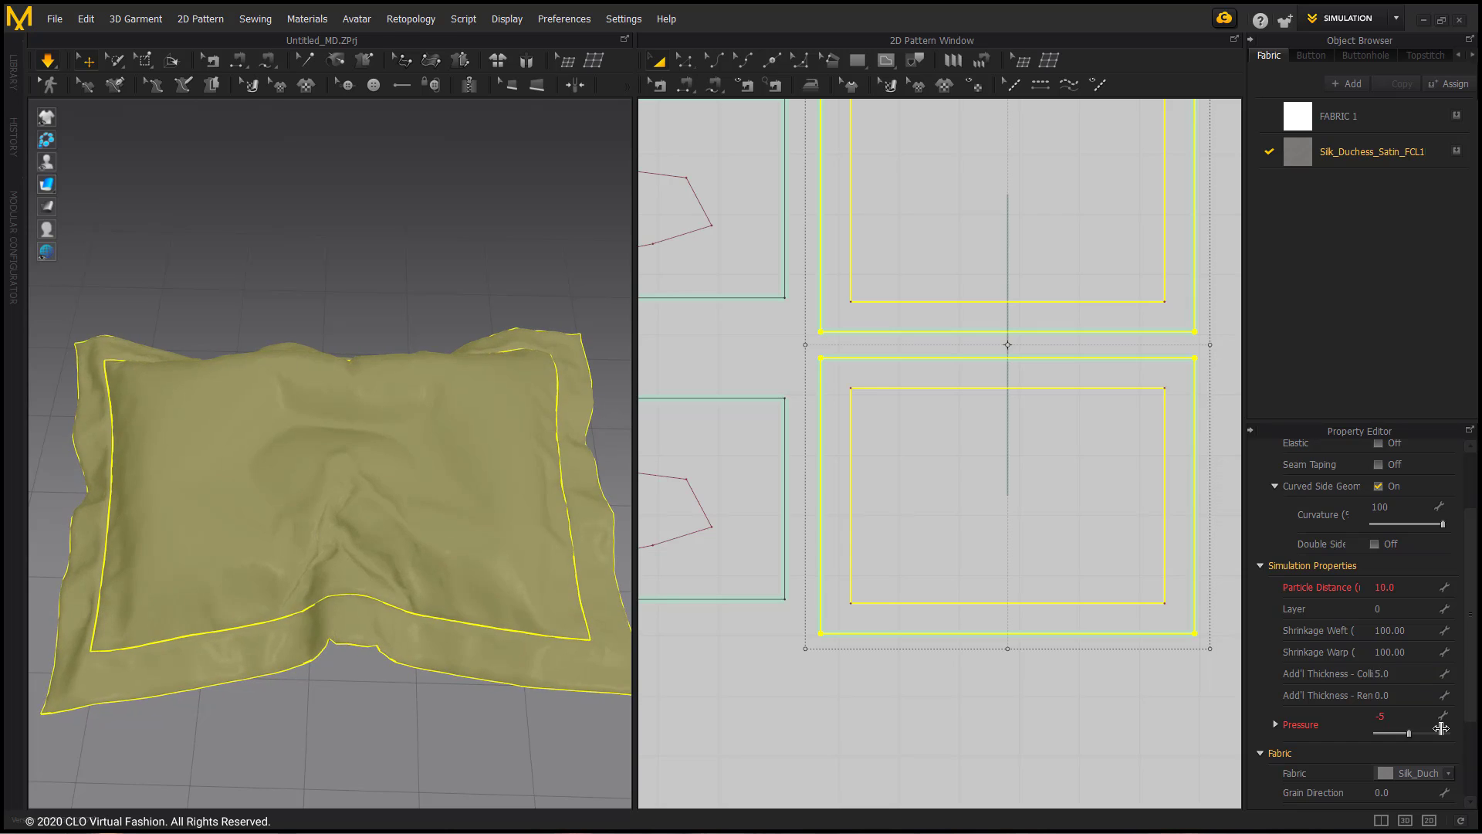
left_click(427, 736)
scroll(340, 678, "up", 5)
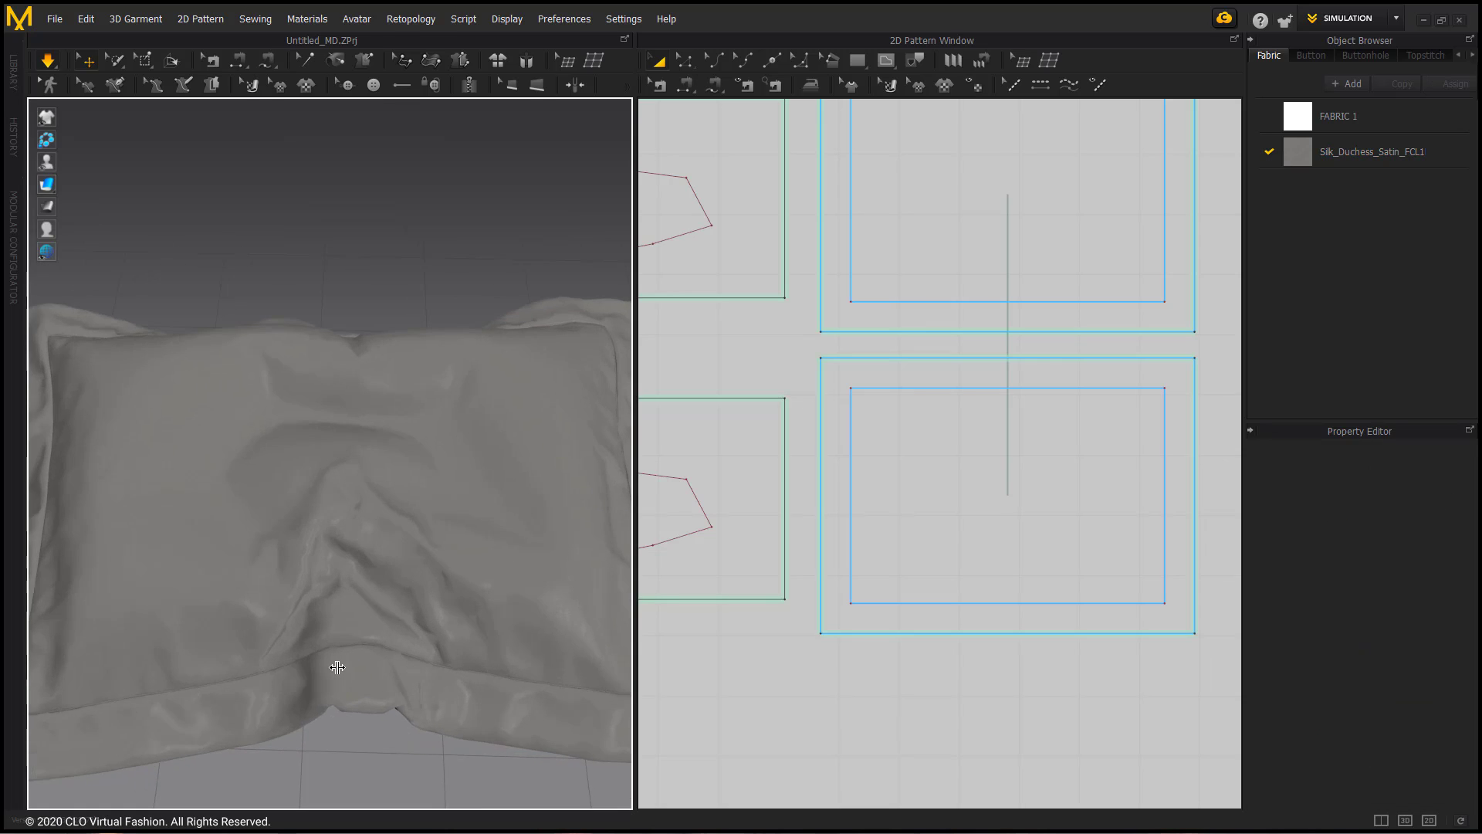
left_click_drag(460, 669, 397, 684)
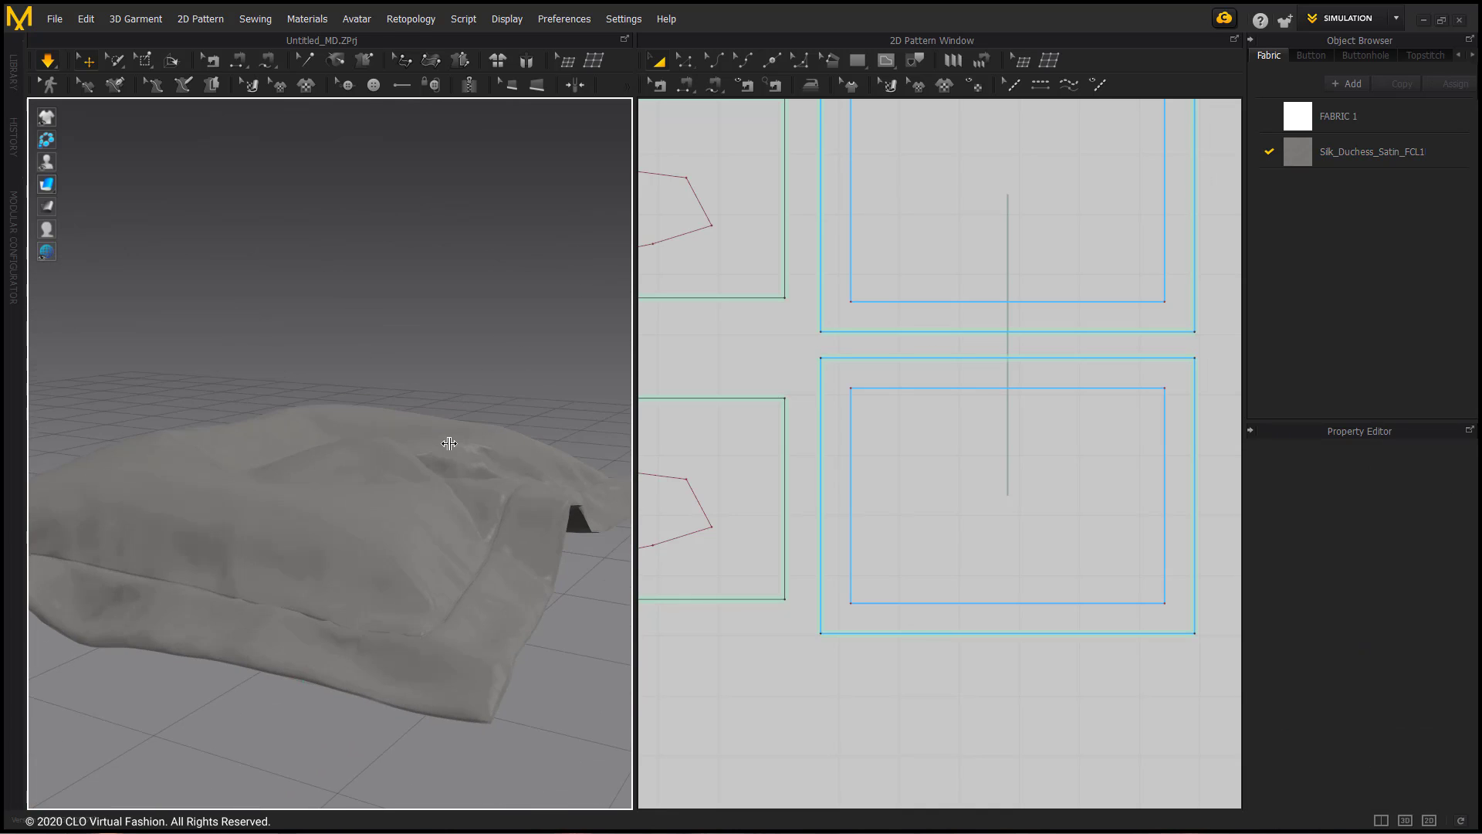
left_click(331, 649)
right_click(331, 649)
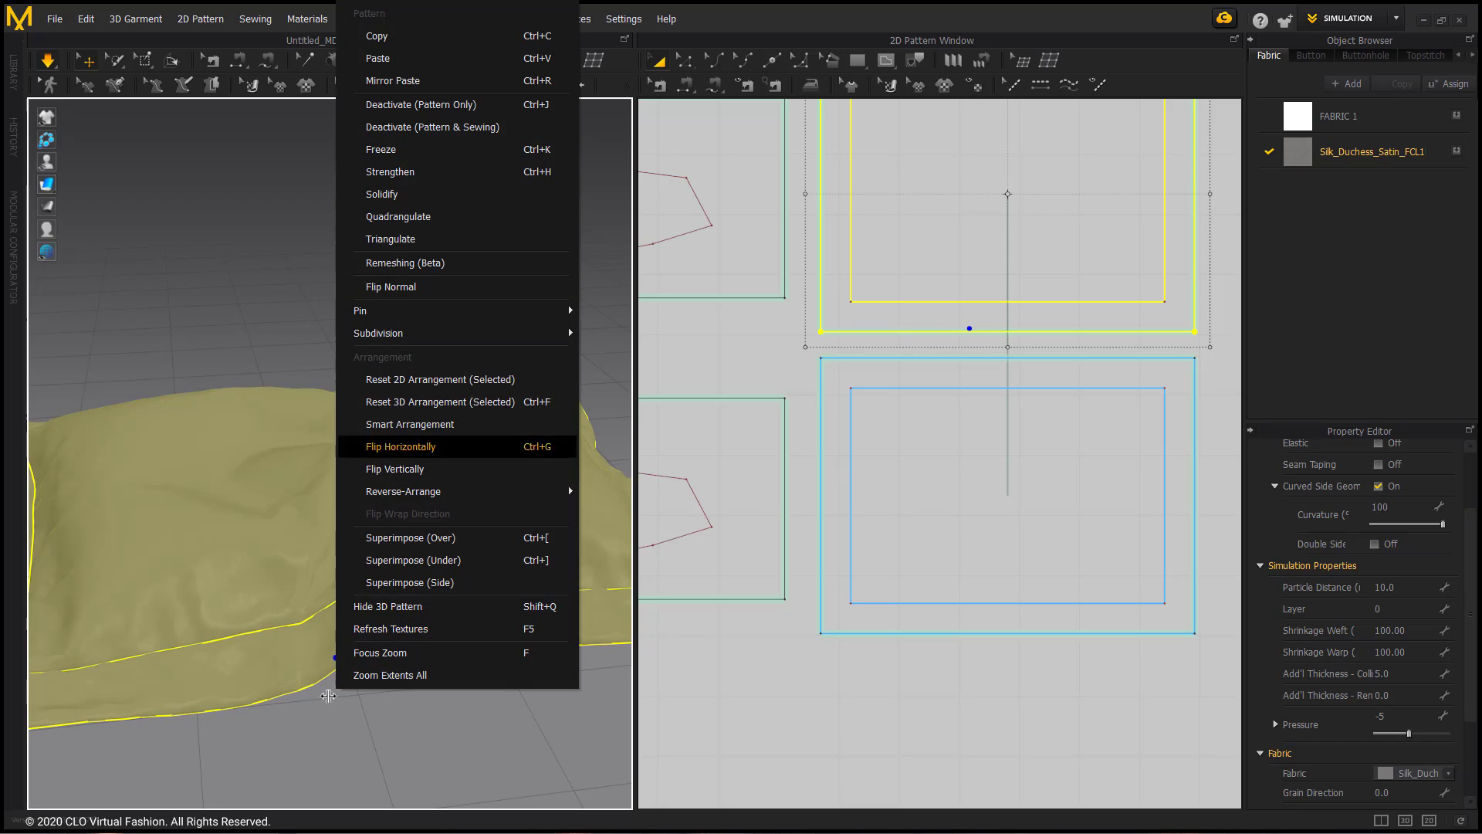
left_click(320, 734)
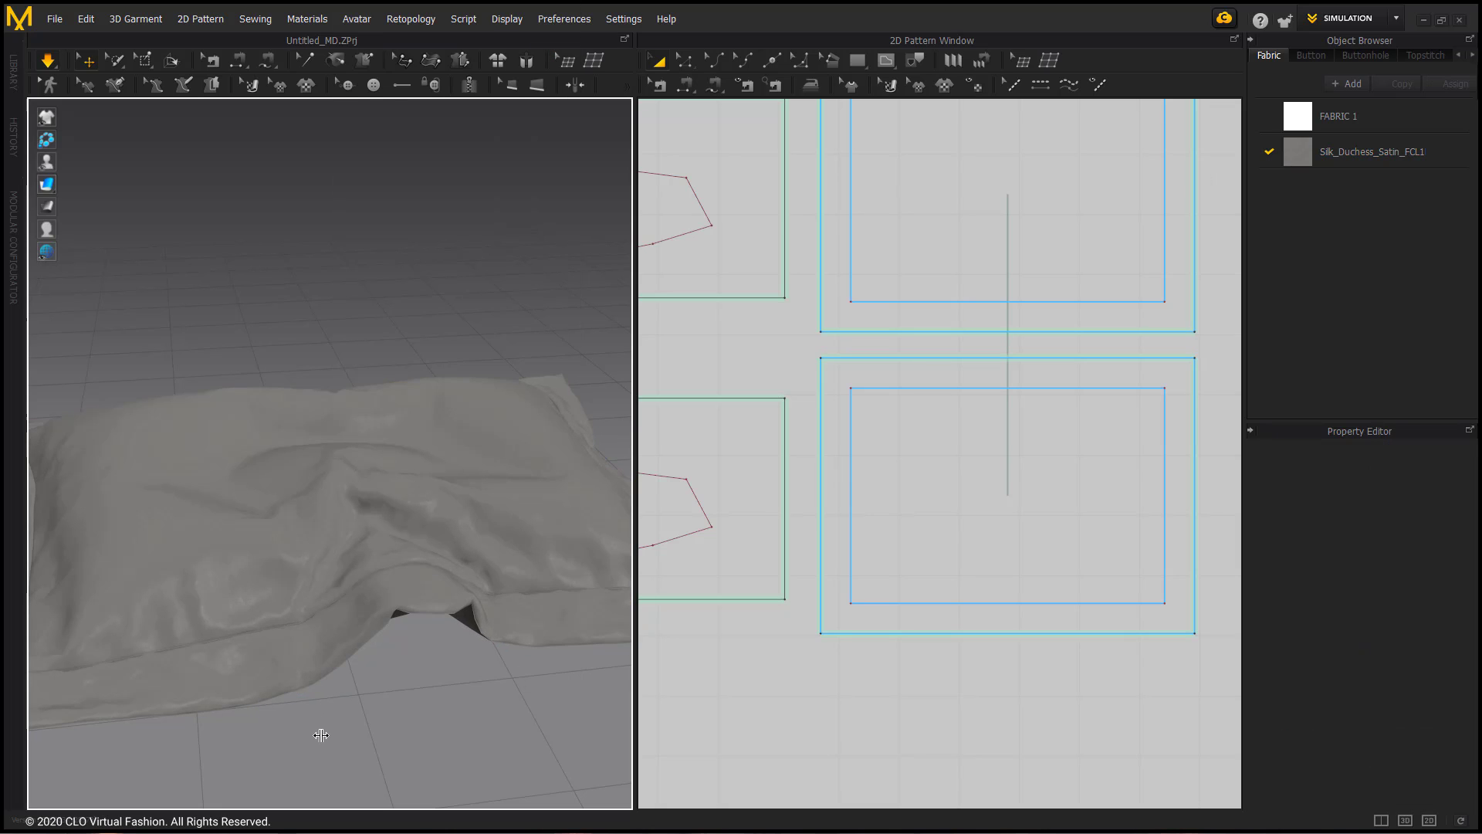
- Temporarily strengthen the upper layer of the bordered cover while pulling its raised front border down in the simulation, and unstrengthen it again
right_click(525, 612)
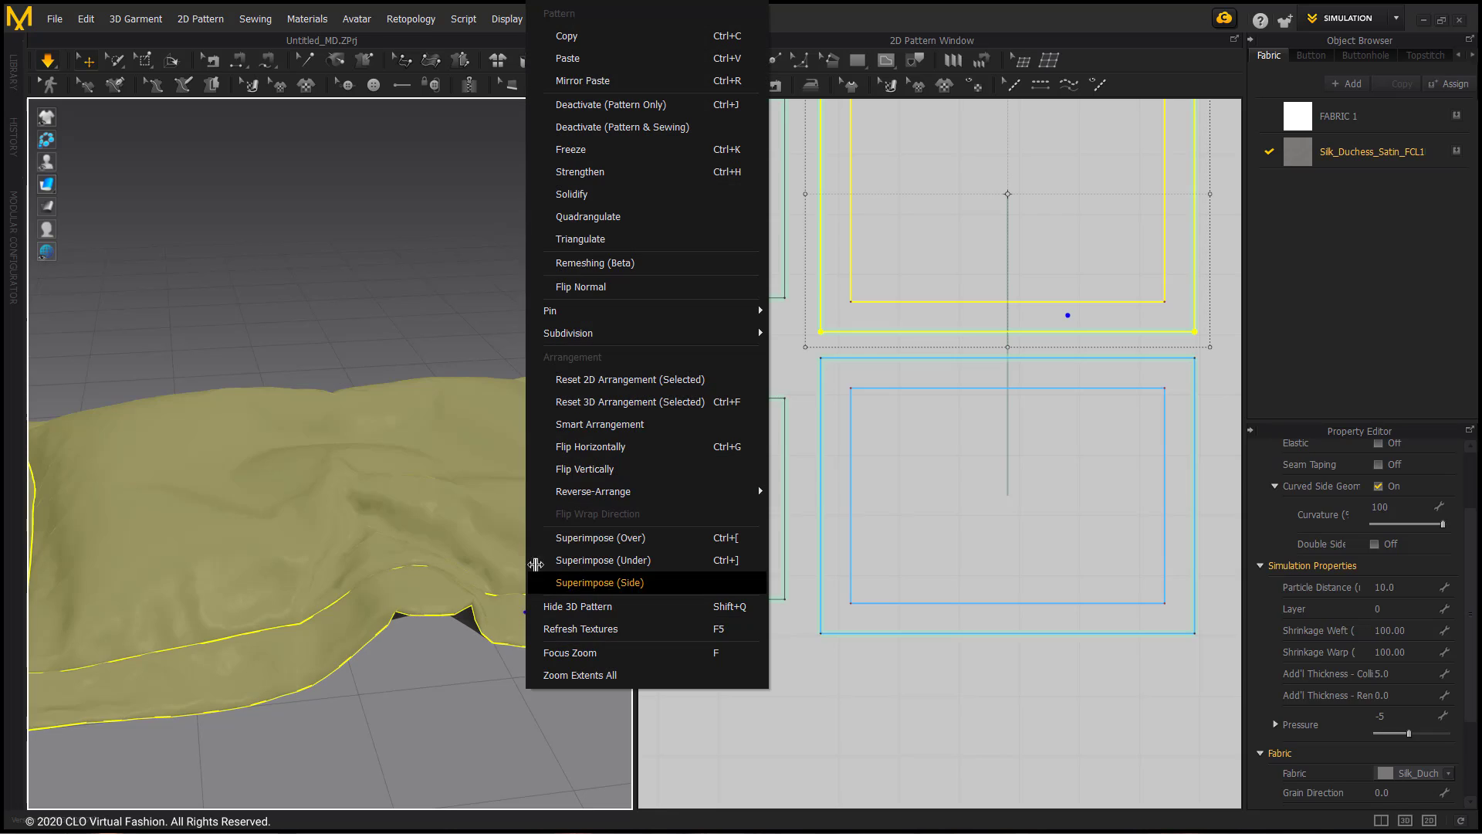
left_click(615, 172)
left_click(516, 671)
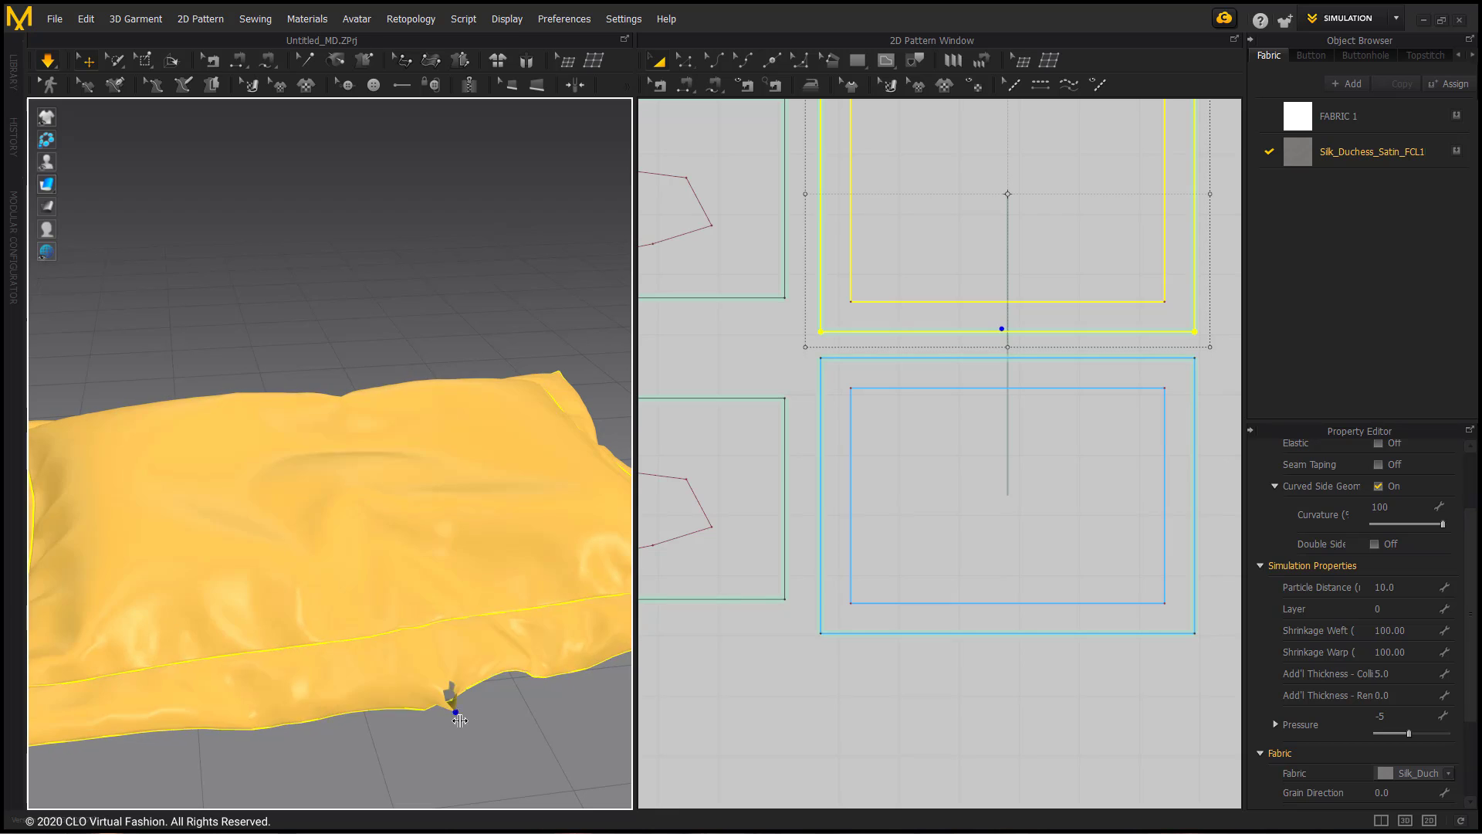
right_click(397, 514)
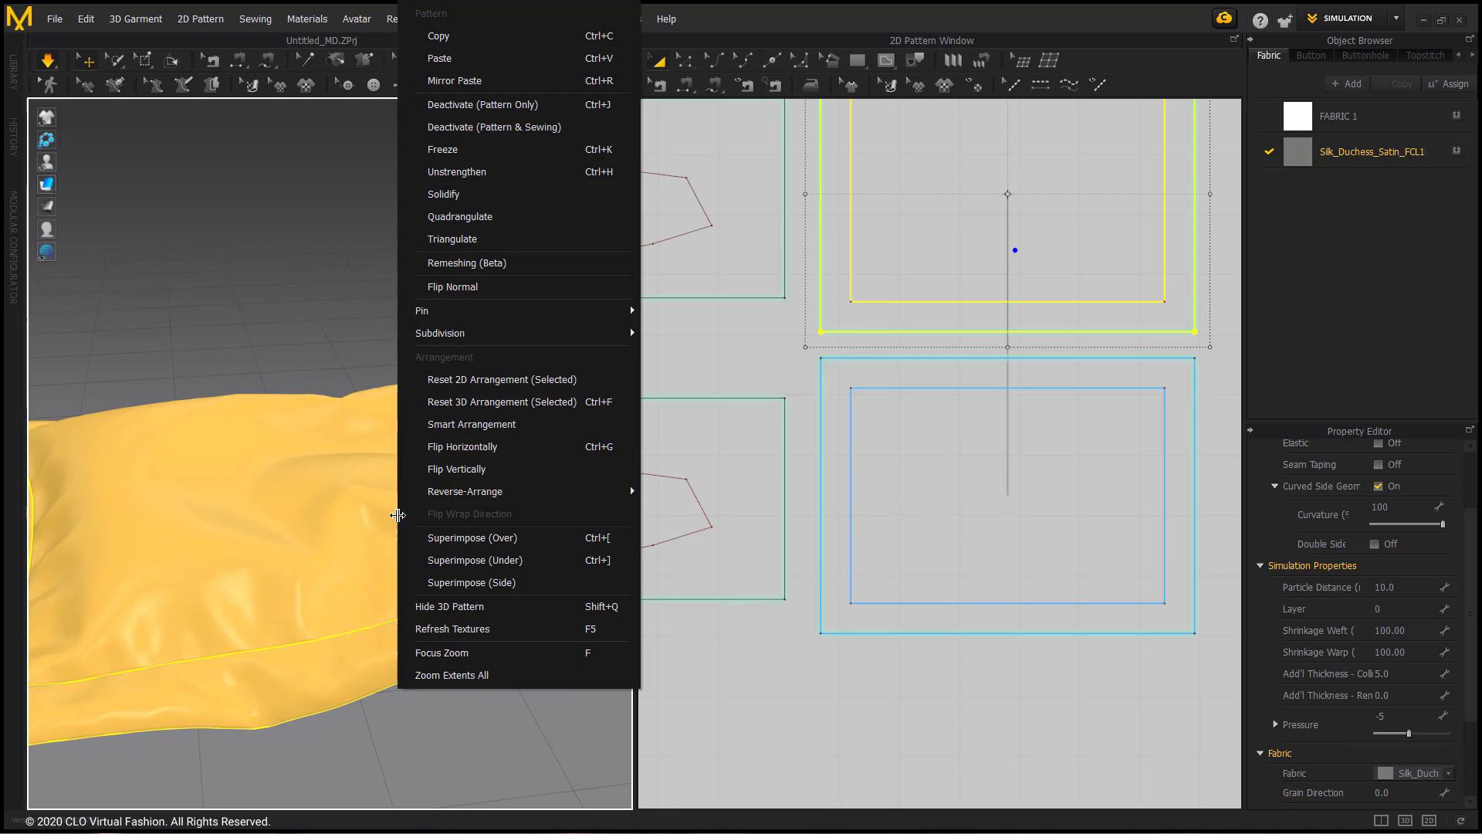
left_click(456, 171)
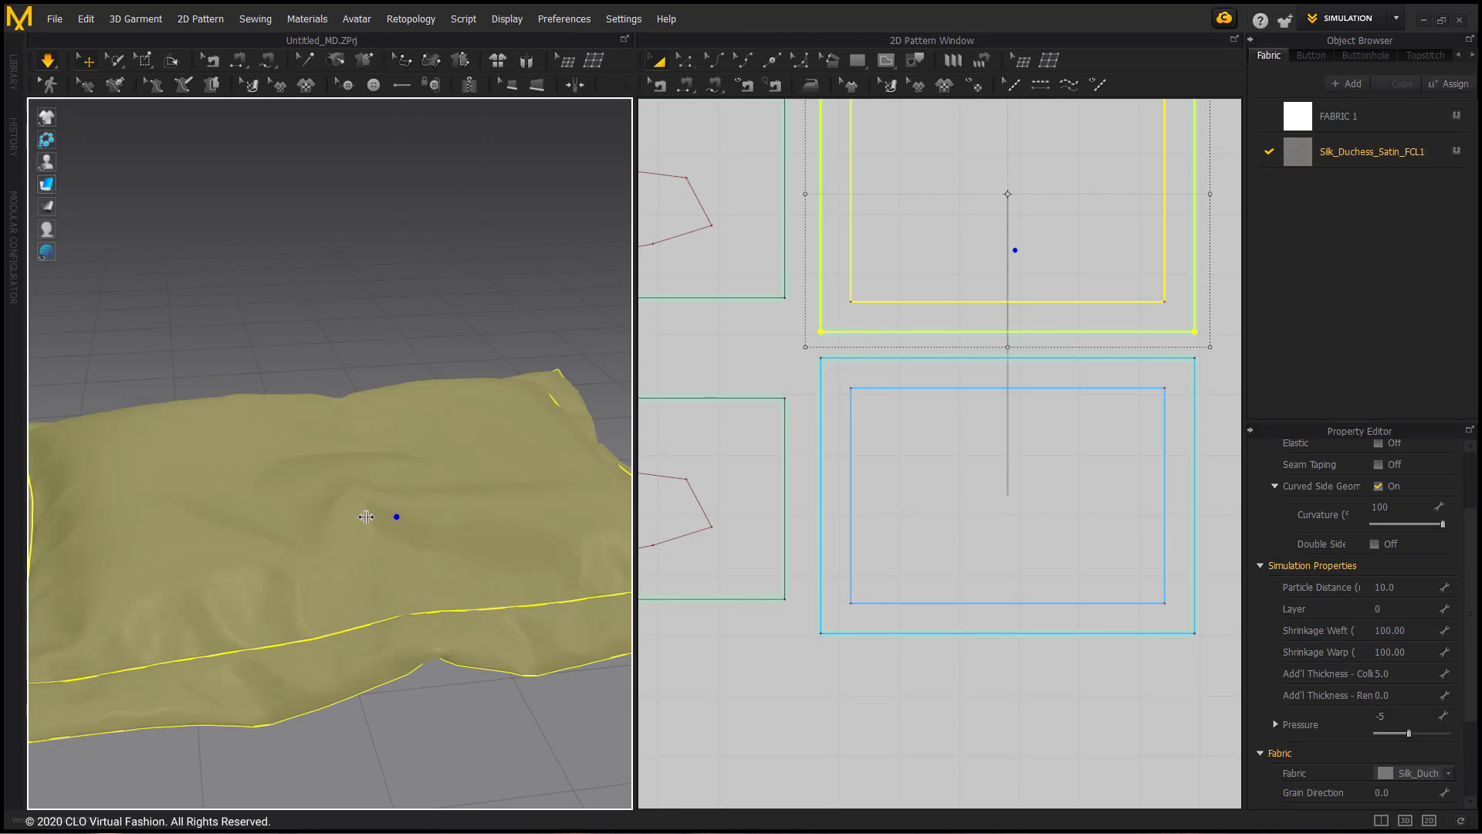
- Tug the simulated cover around its middle to settle the fabric over the pillow, and stop the simulation
left_click_drag(340, 472, 347, 593)
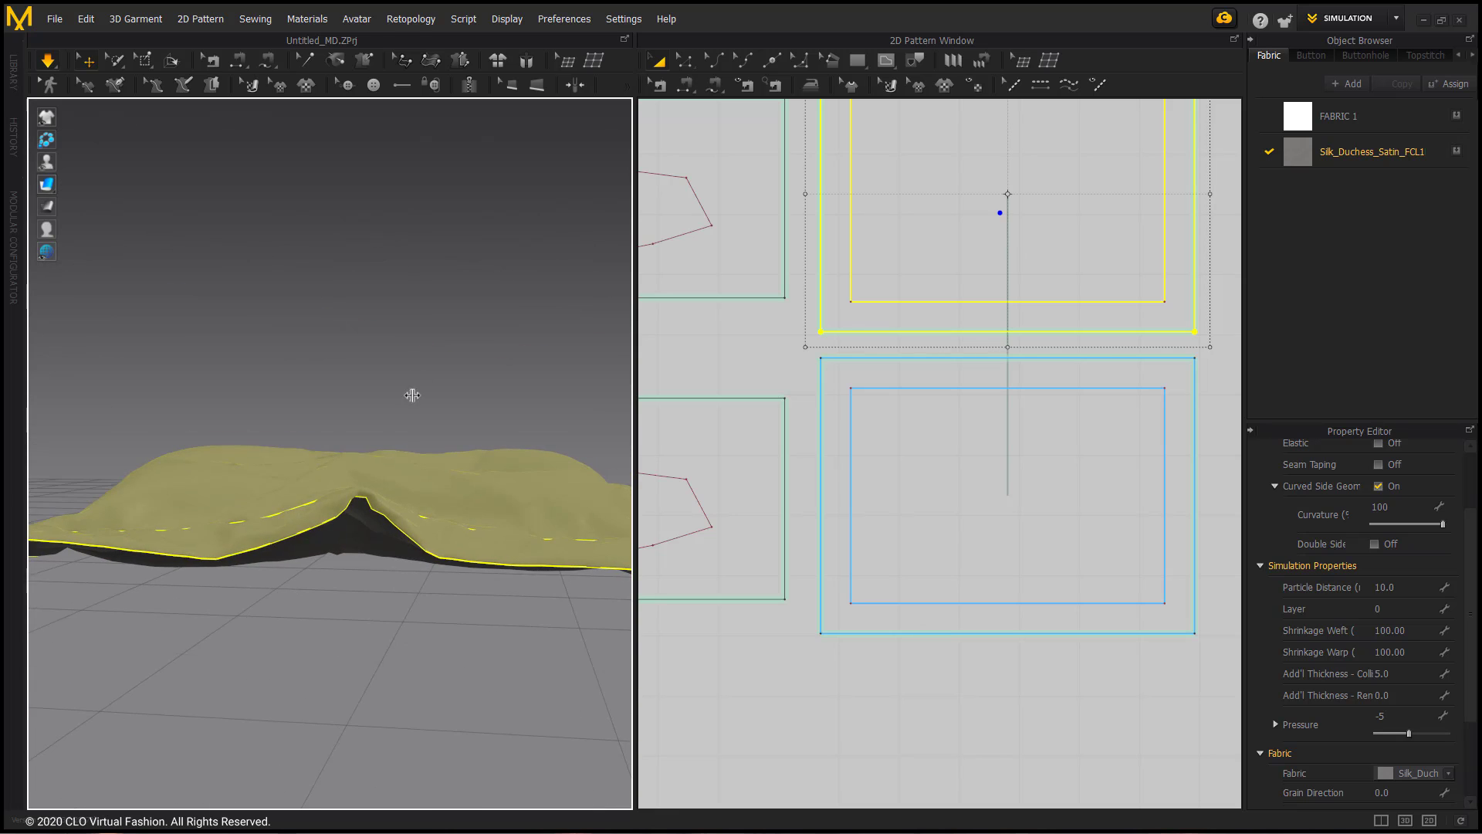
left_click_drag(399, 421, 387, 310)
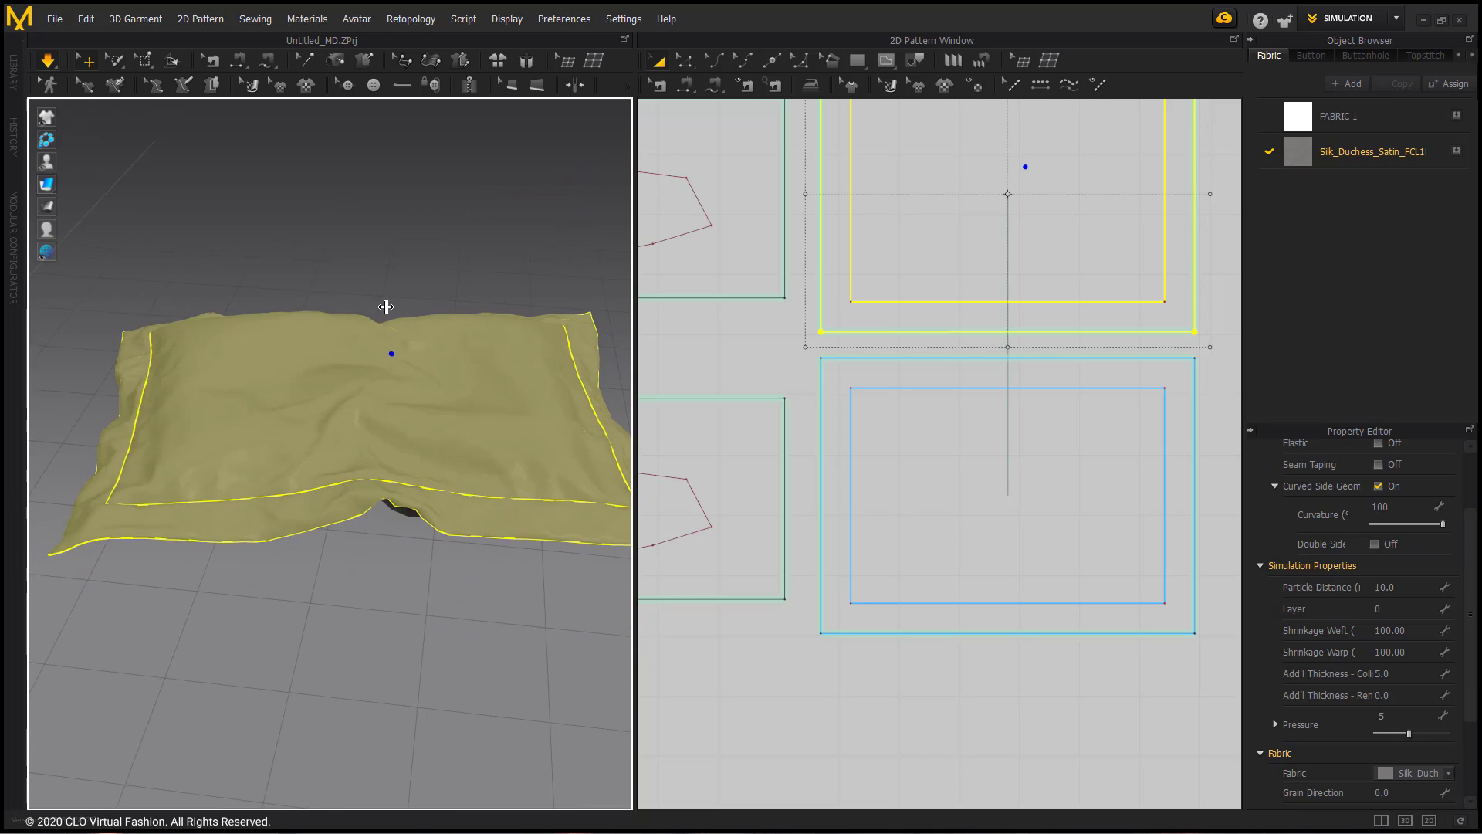
right_click_drag(380, 406, 397, 466)
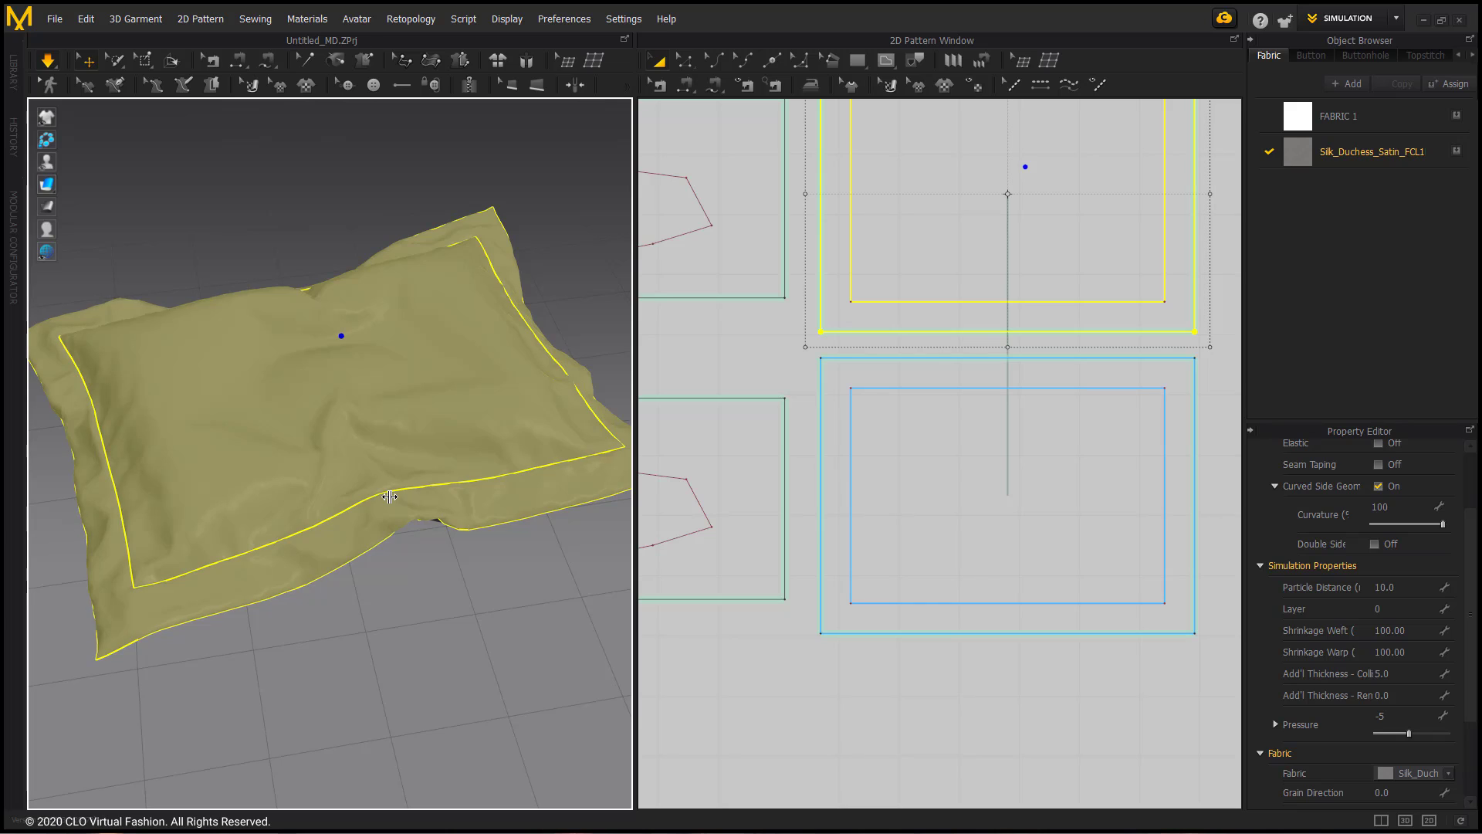
left_click(51, 51)
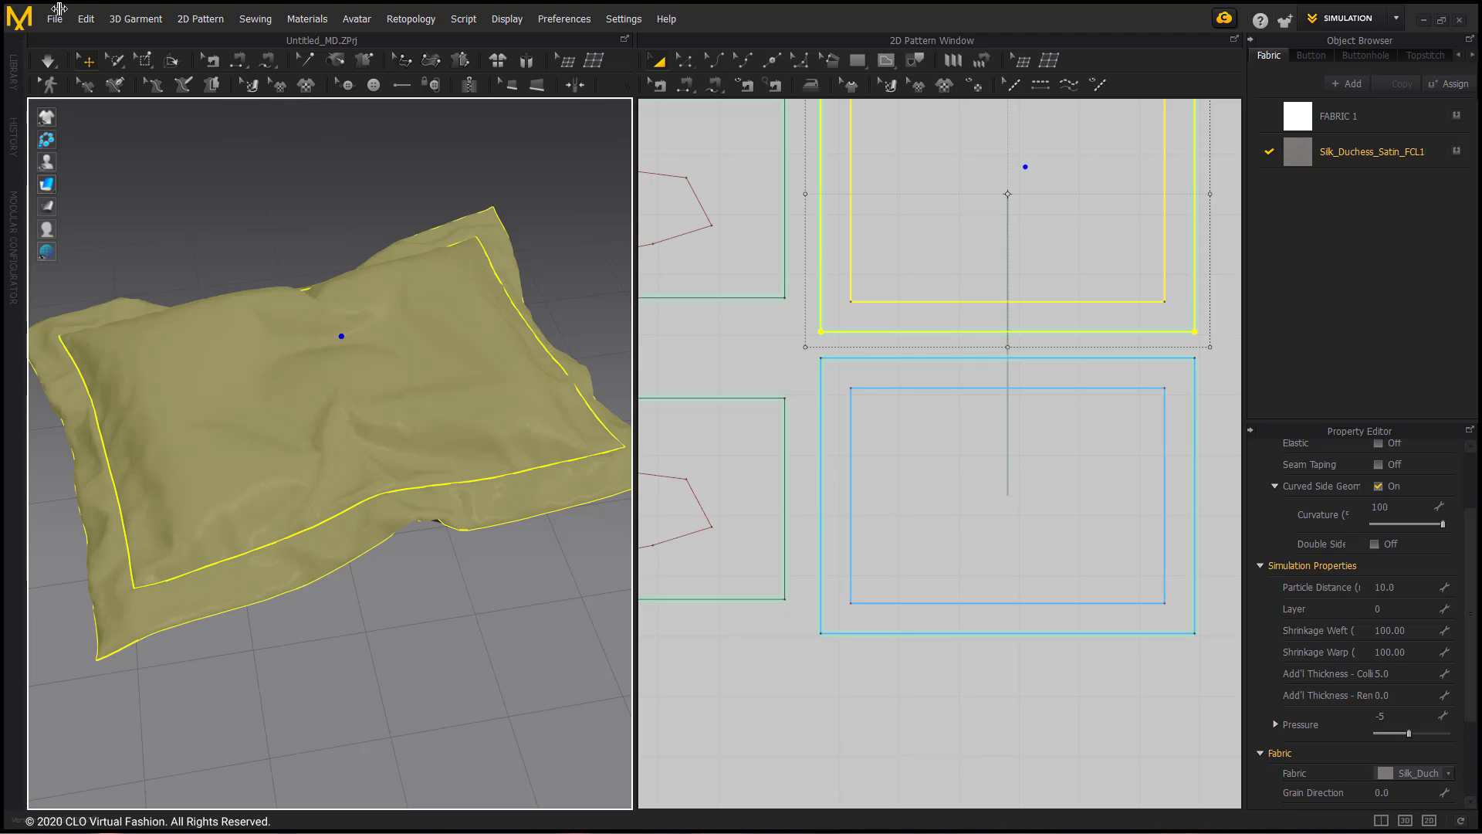
- Save the pillow as a garment file named "Pillow with pillowcase" in the Finished Garments folder inside Basic Garment
left_click(55, 18)
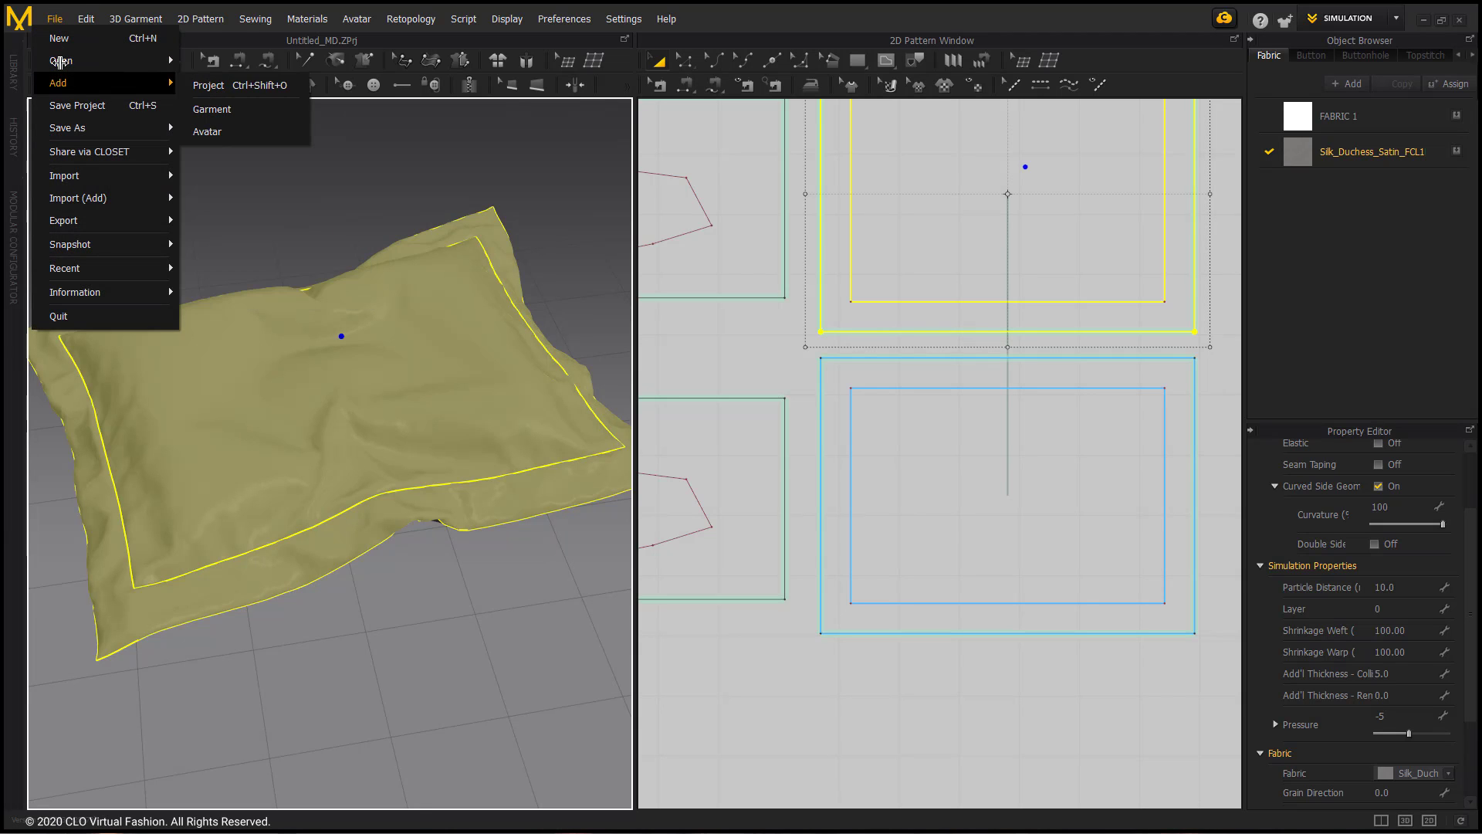
mouse_move(127, 125)
left_click(213, 175)
left_click(247, 37)
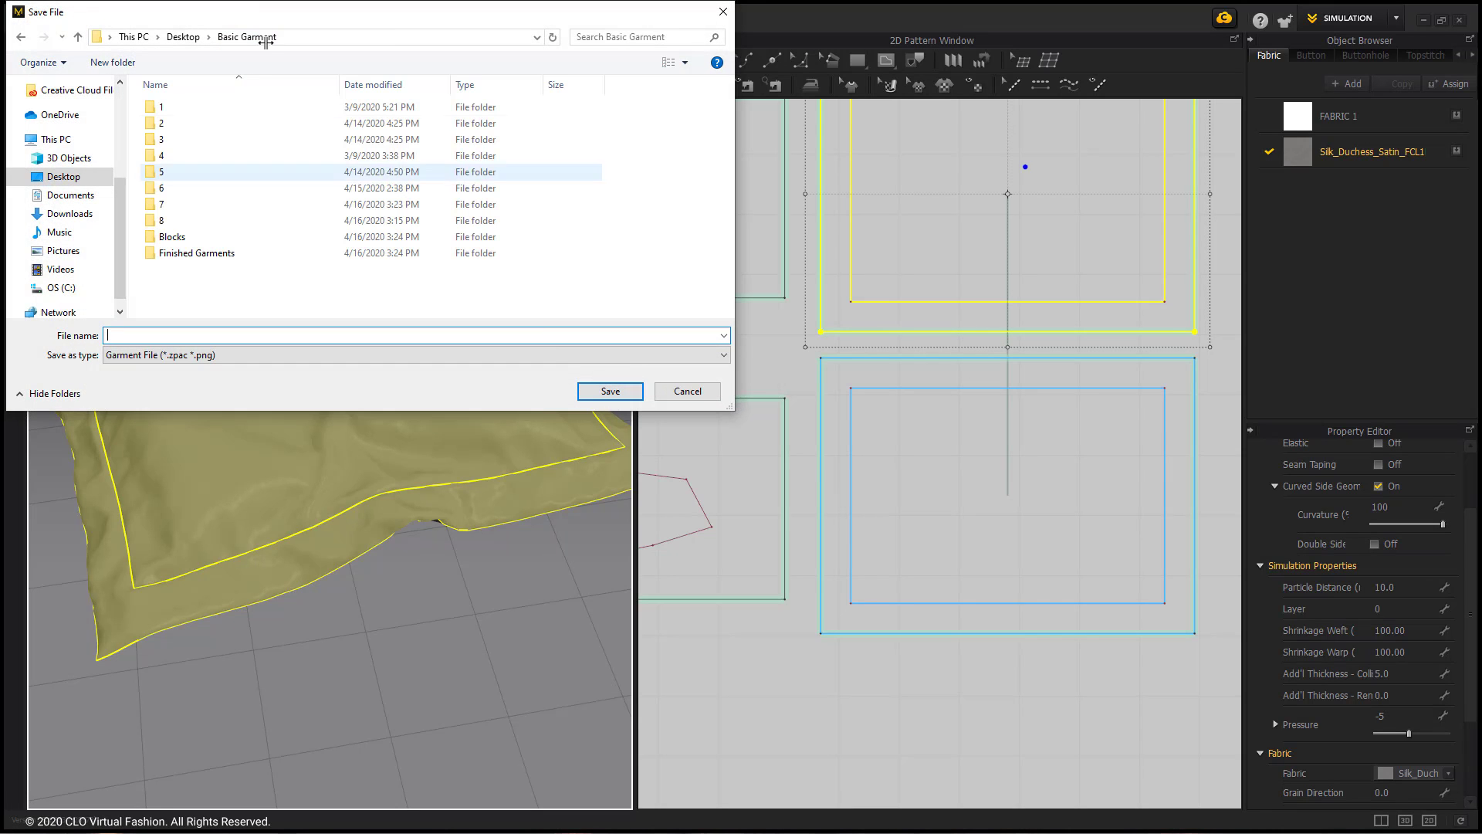
double_click(222, 257)
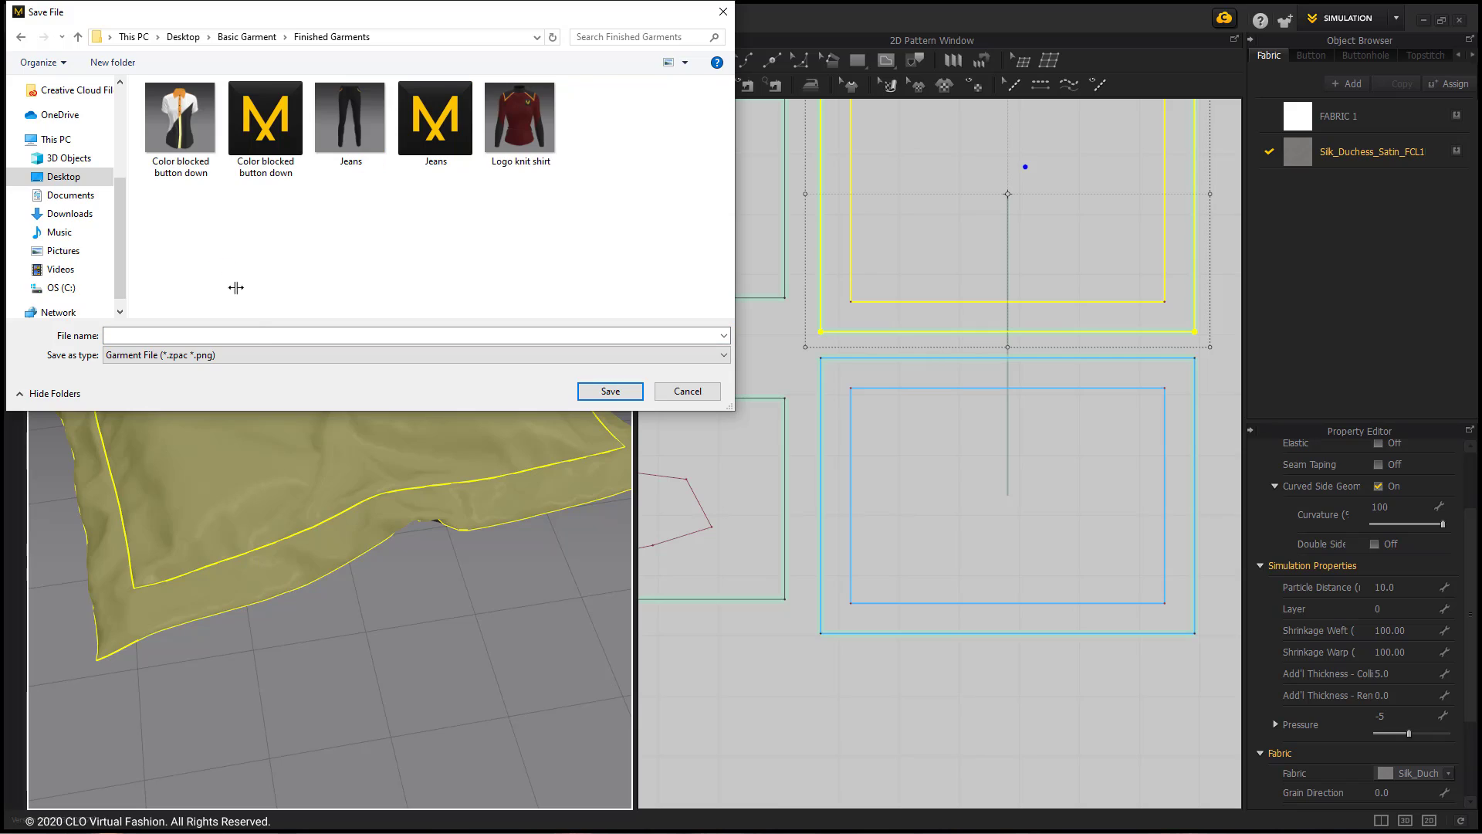
left_click(260, 336)
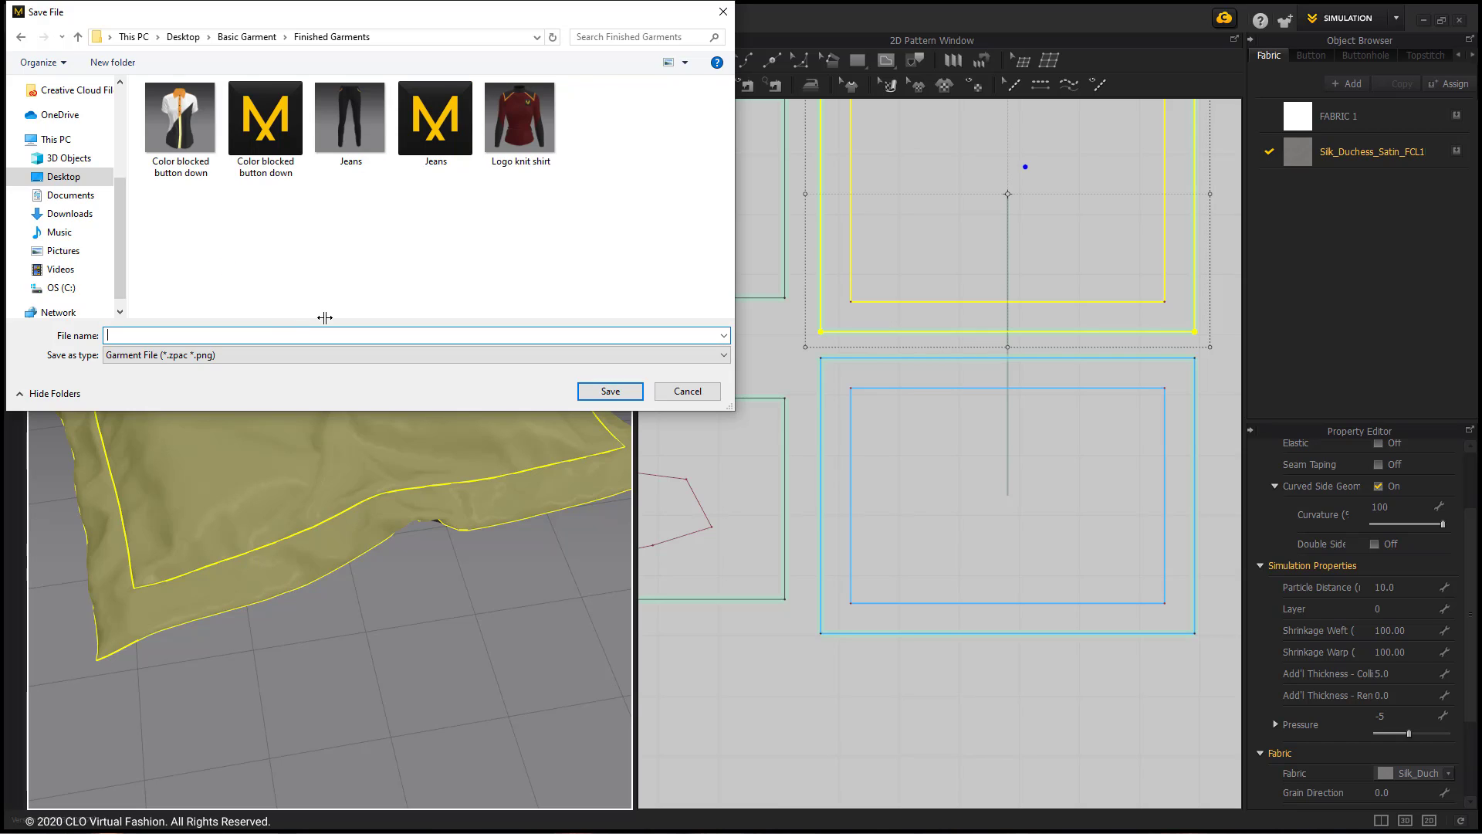
type("Pillow with pillowcase")
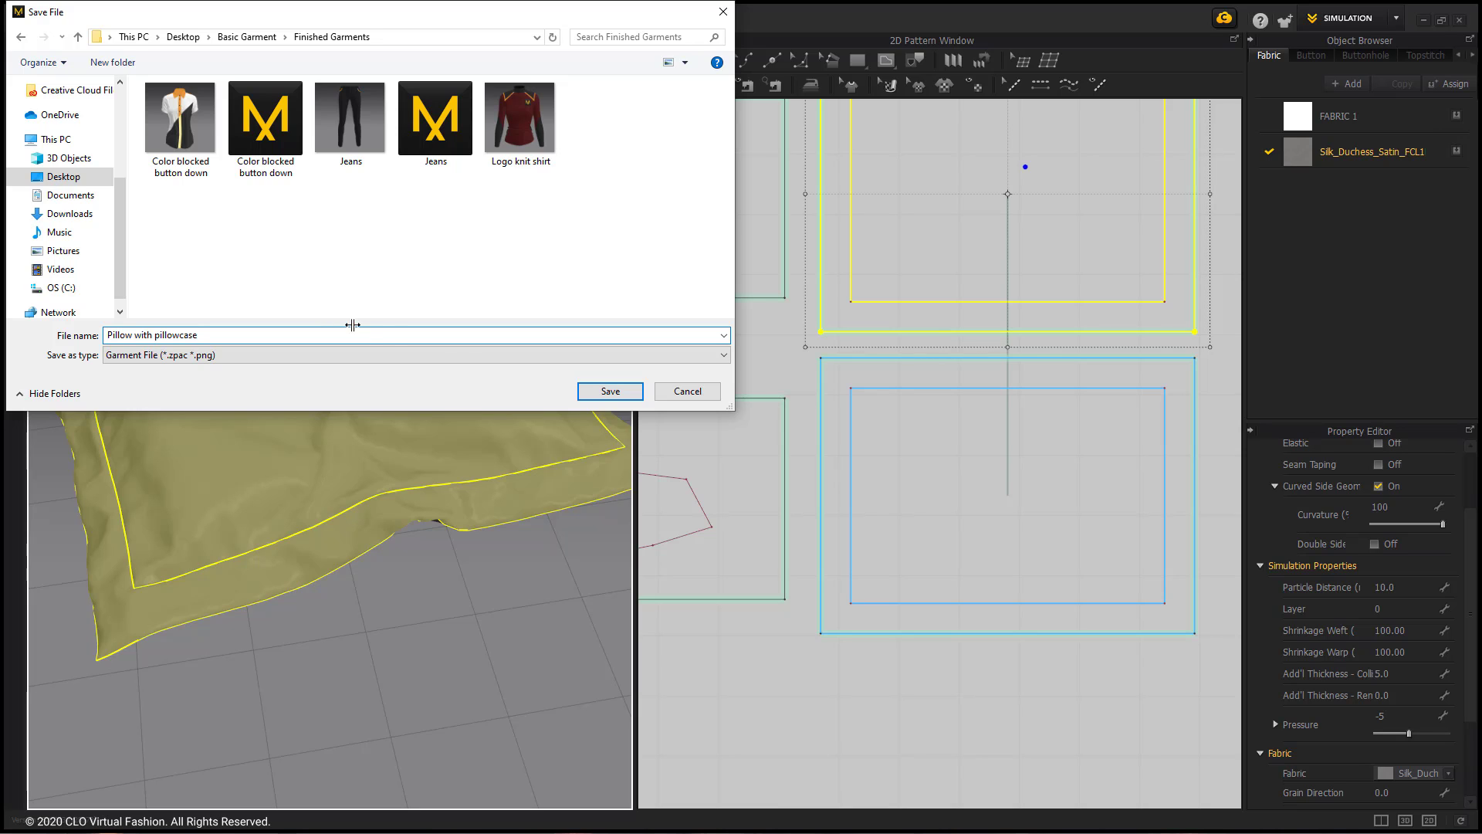
left_click(608, 391)
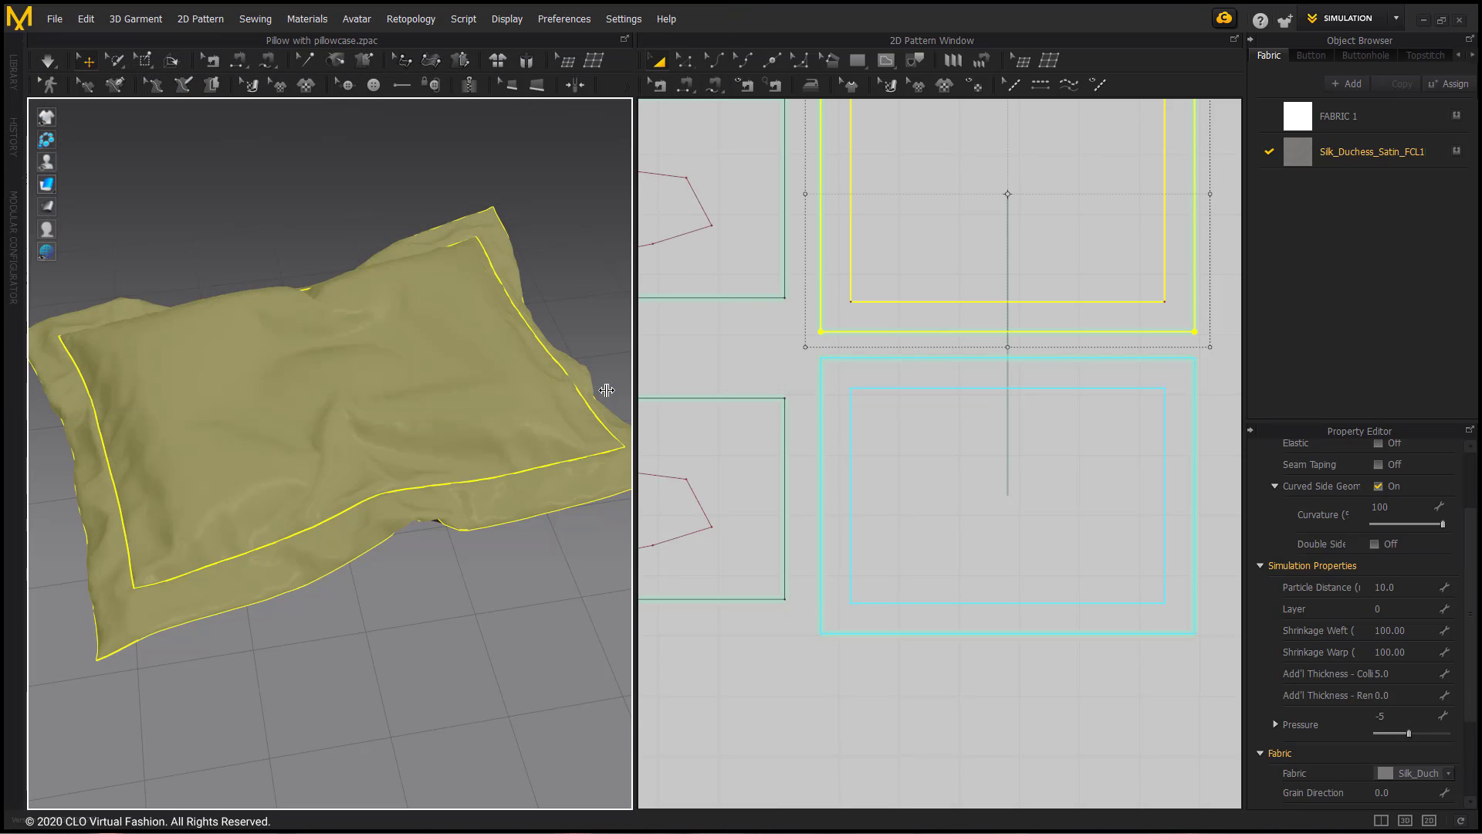
right_click_drag(517, 363, 456, 430)
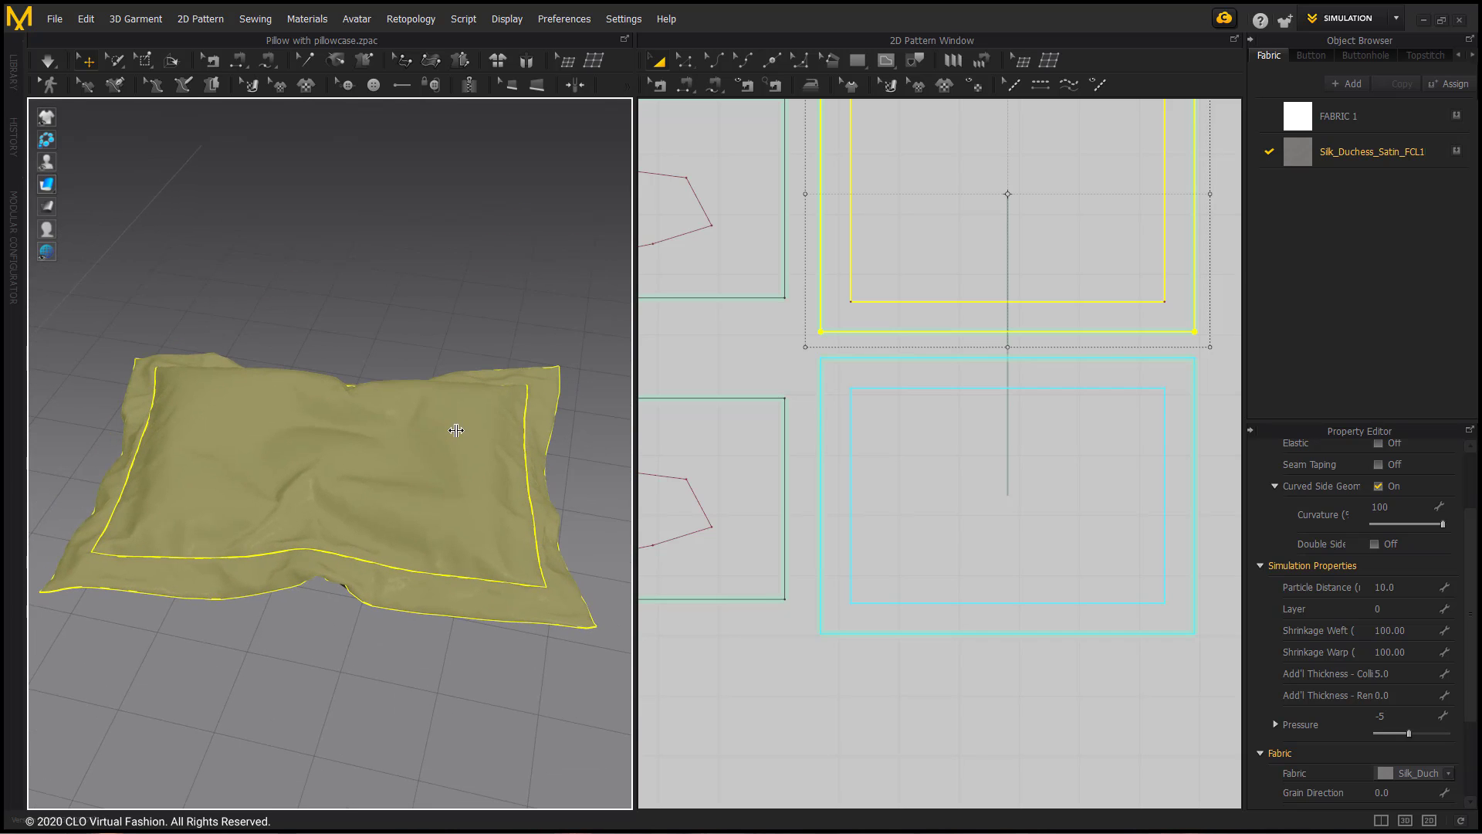